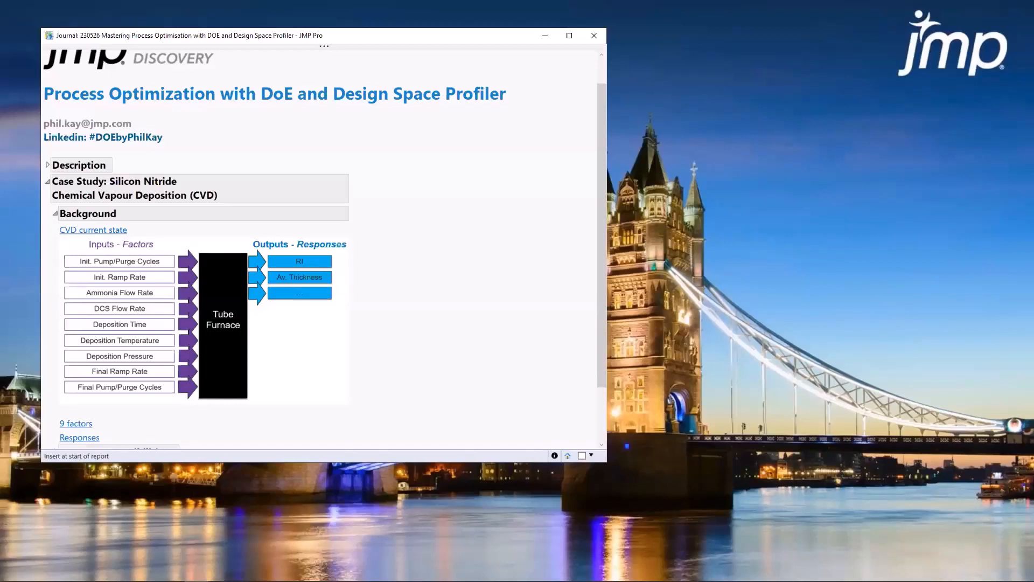
Open the CVD current state data table from the journal and launch Graph Builder on it
click(108, 234)
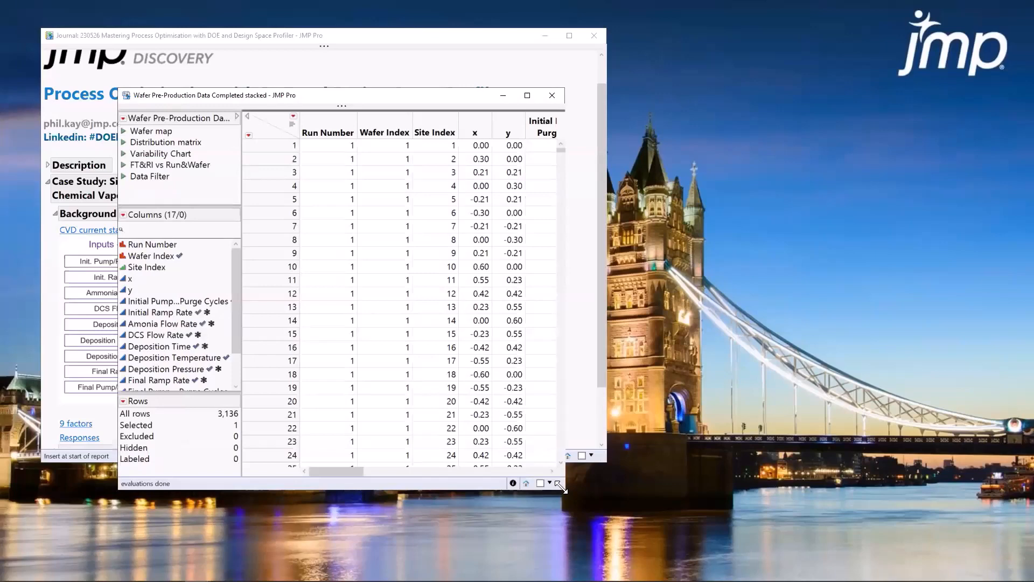
drag(562, 488, 577, 502)
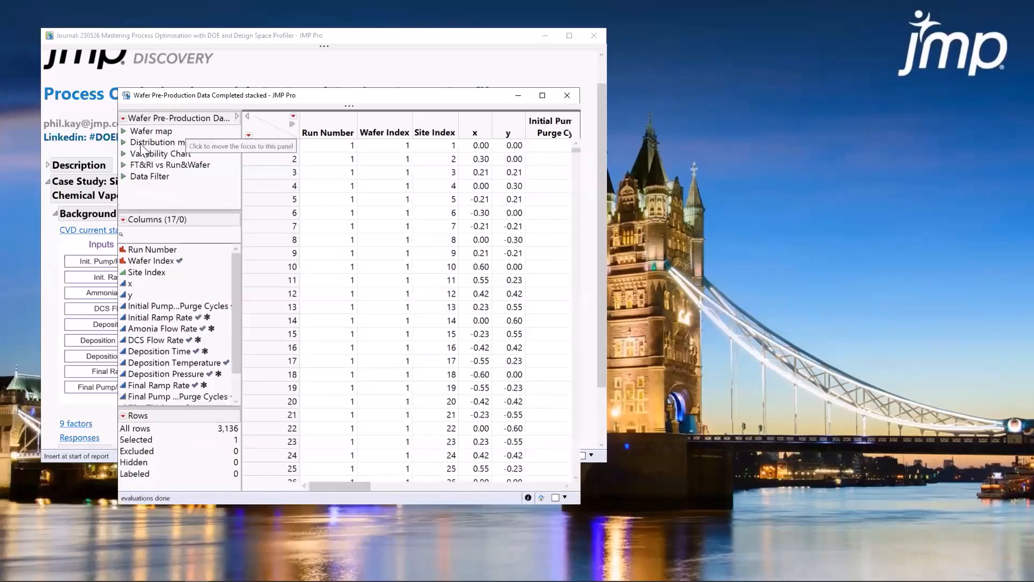
mouse_move(181, 107)
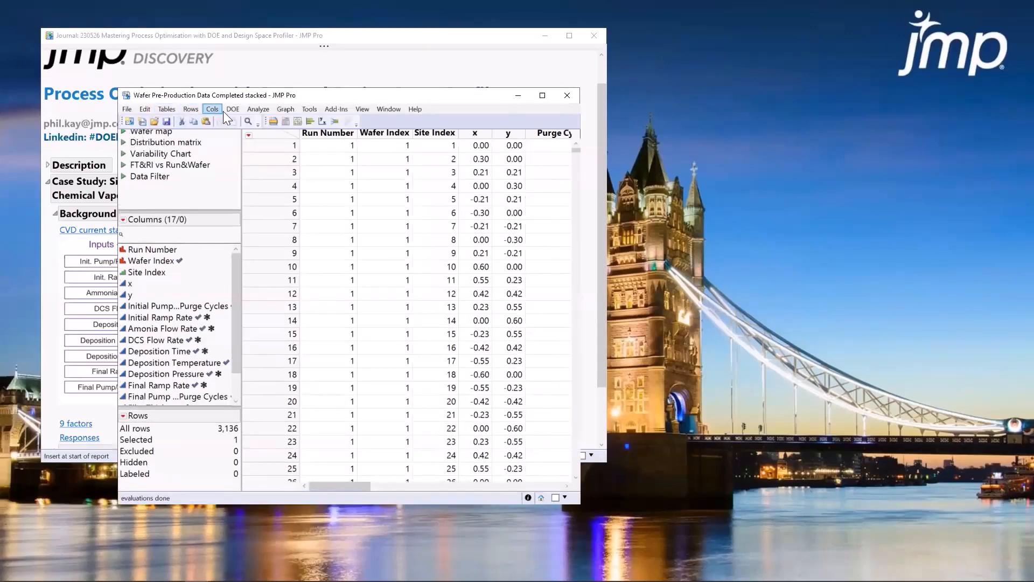
click(283, 113)
click(320, 122)
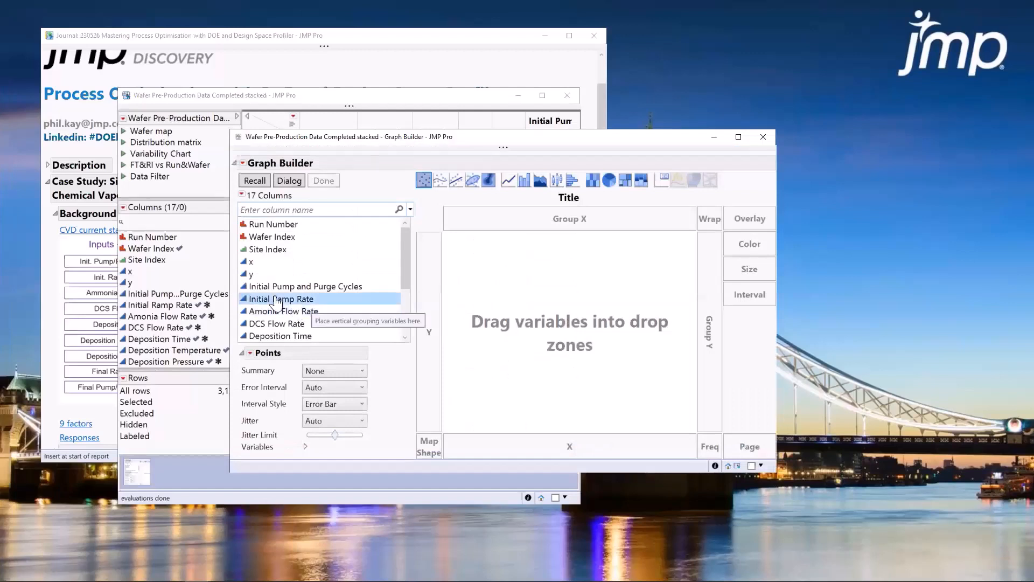
Plot x on the vertical axis against y on the horizontal axis as points only, without the smoother
drag(254, 268, 539, 329)
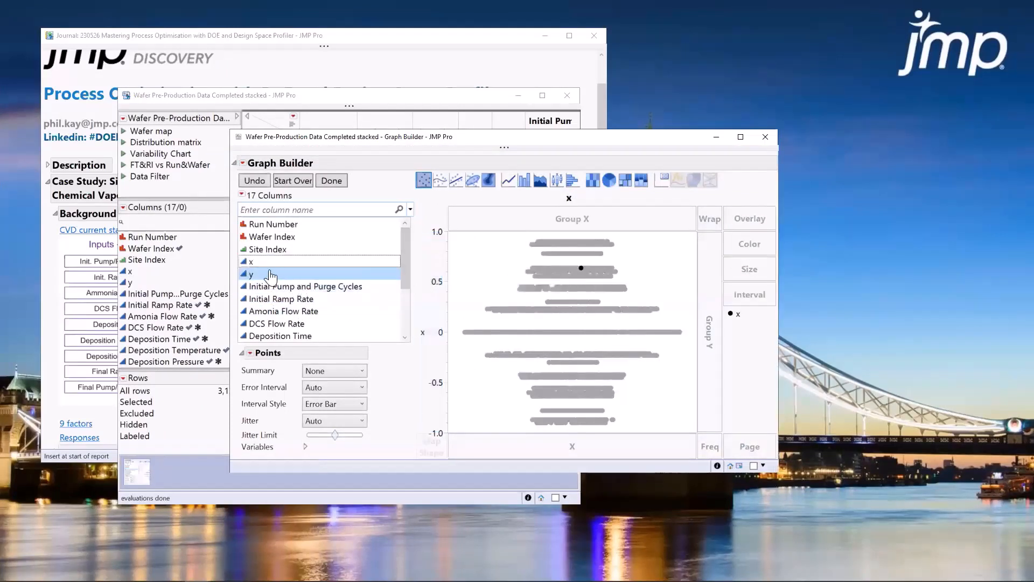
drag(251, 275, 570, 440)
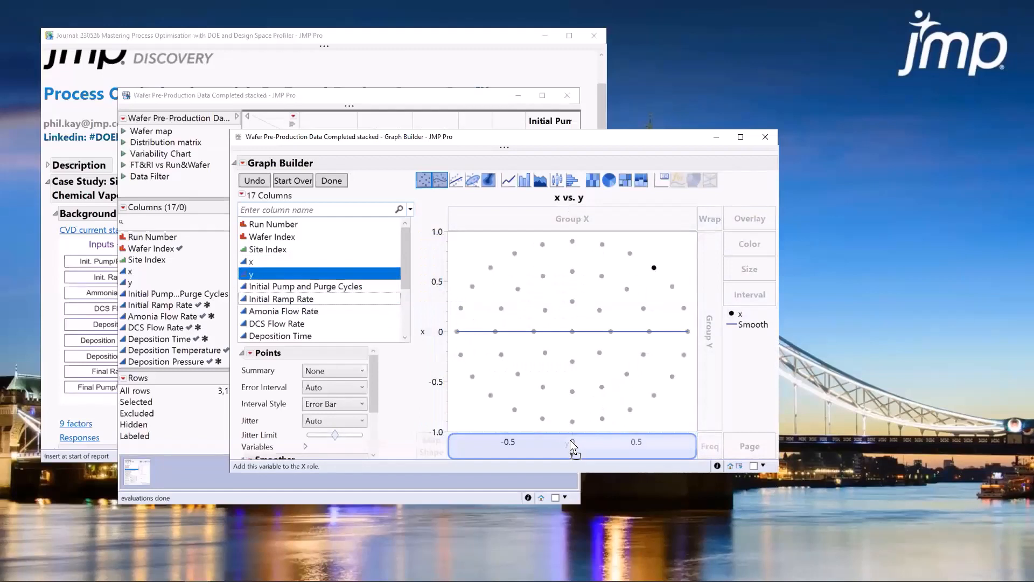
click(536, 345)
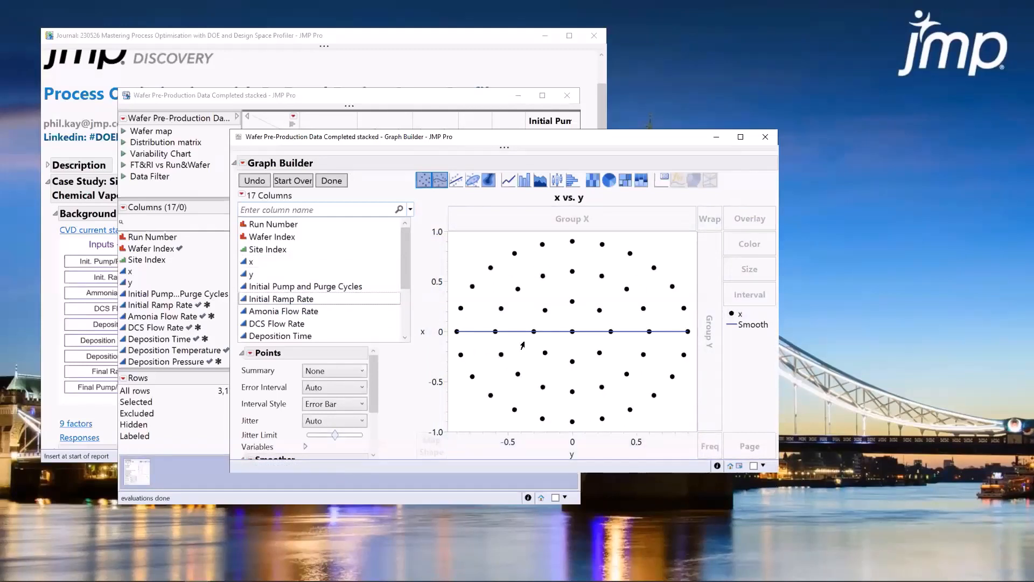
click(440, 180)
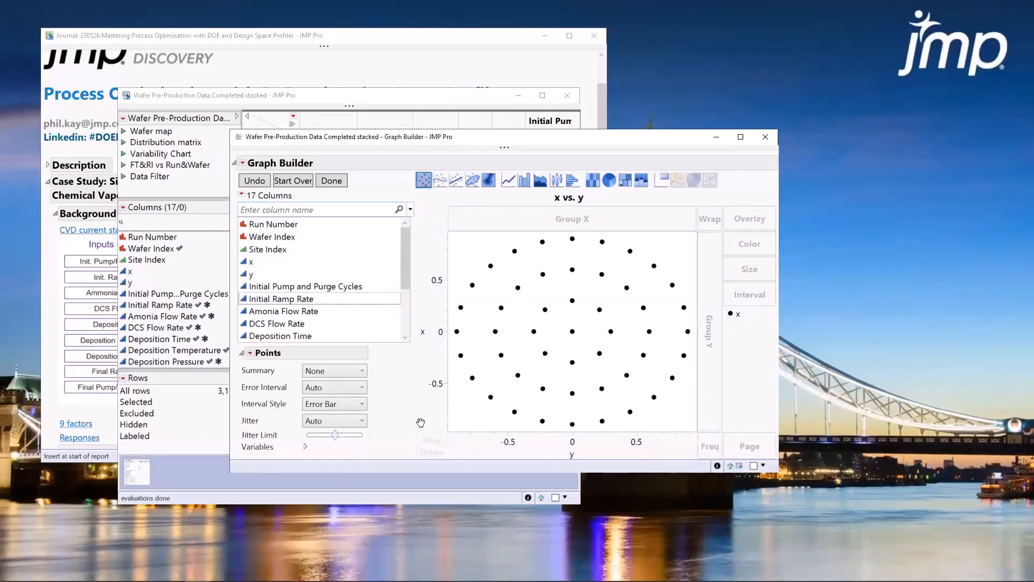
mouse_move(395, 423)
mouse_down()
mouse_move(490, 260)
mouse_move(686, 278)
mouse_move(629, 459)
mouse_move(448, 362)
mouse_move(440, 299)
mouse_up()
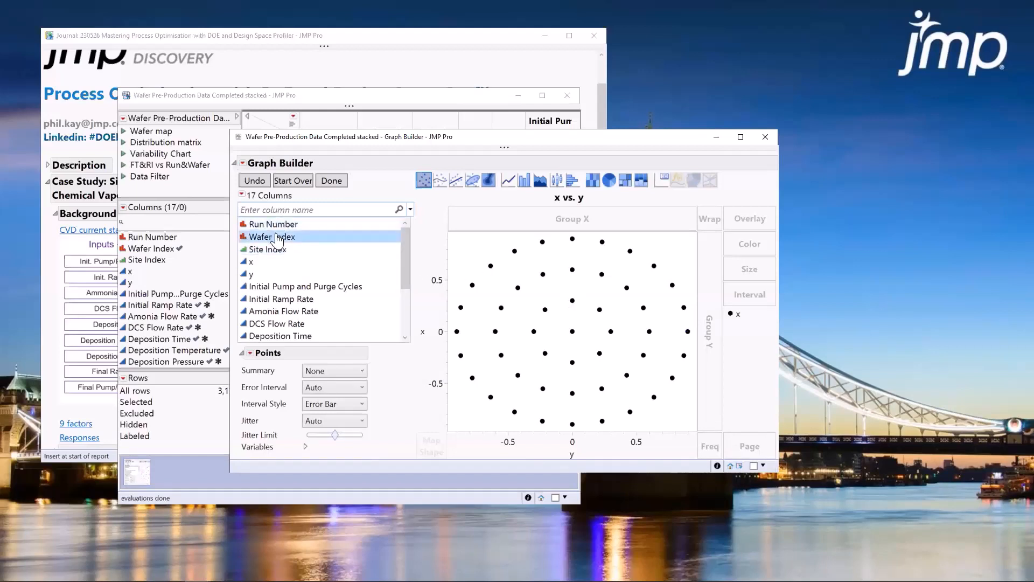
Group the plot horizontally by Wafer Index and vertically by Run Number, and enlarge the graph window to fit all panels
drag(276, 237, 529, 224)
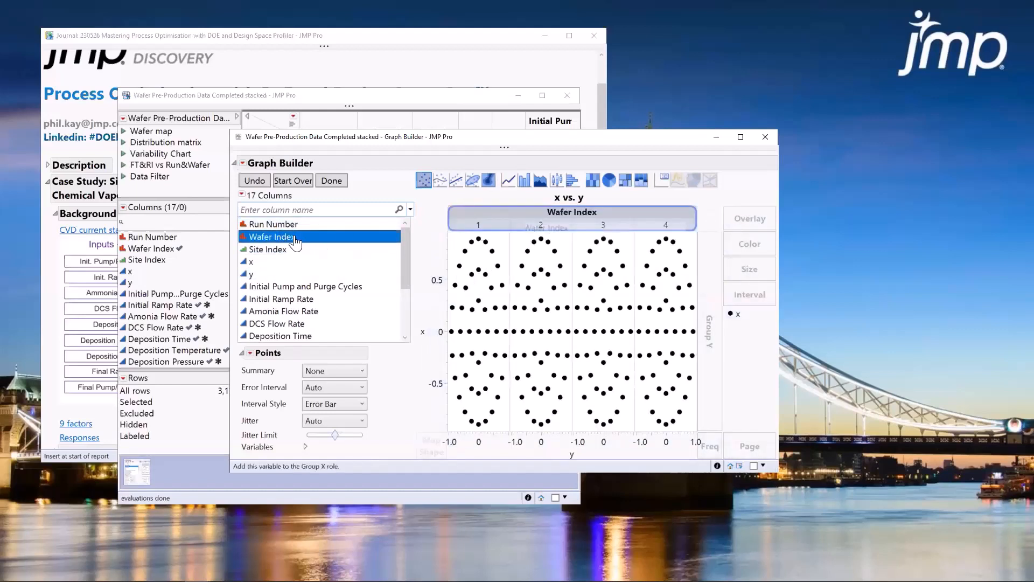
drag(274, 224, 706, 402)
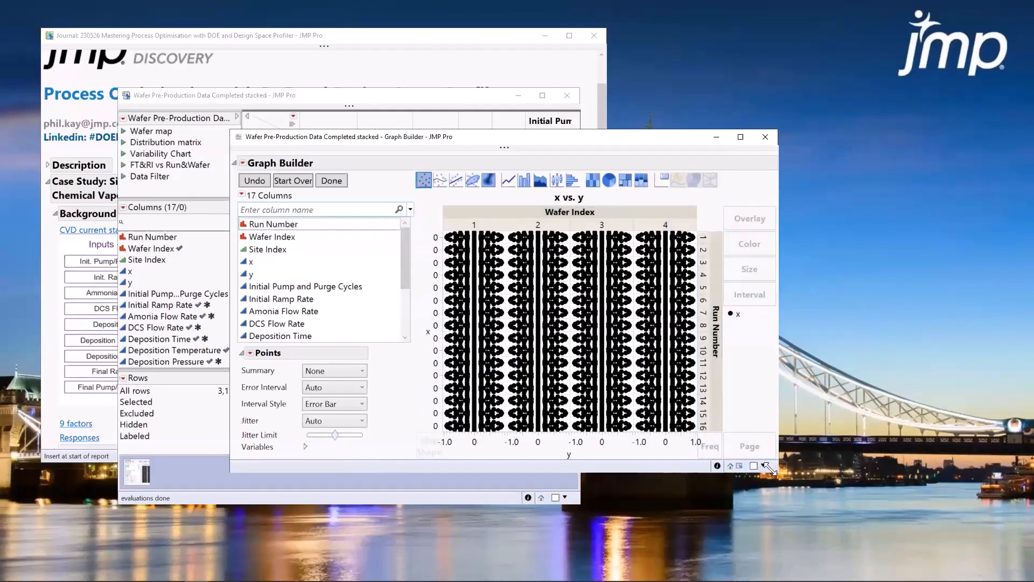
drag(771, 468, 794, 581)
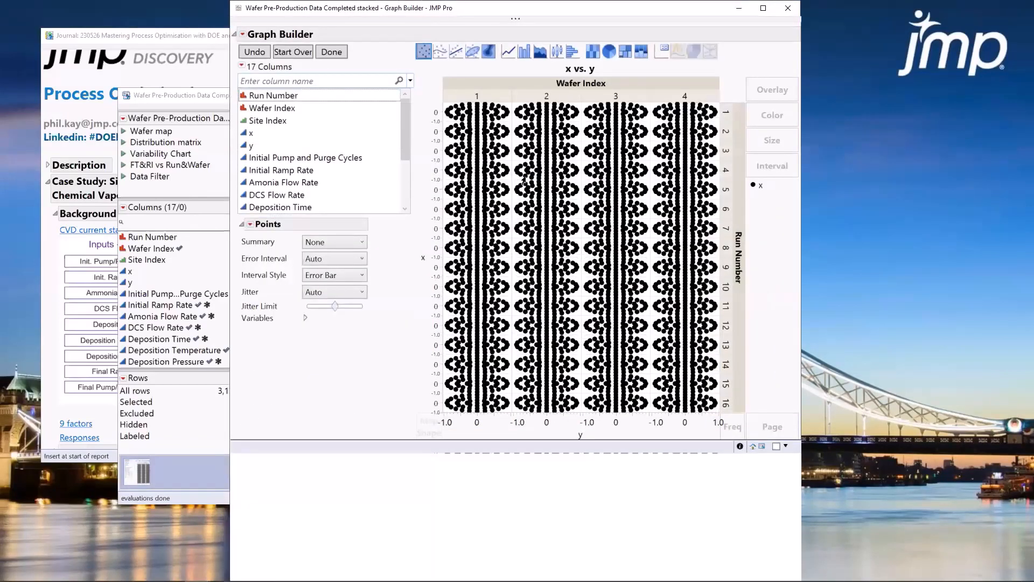
drag(403, 138, 406, 97)
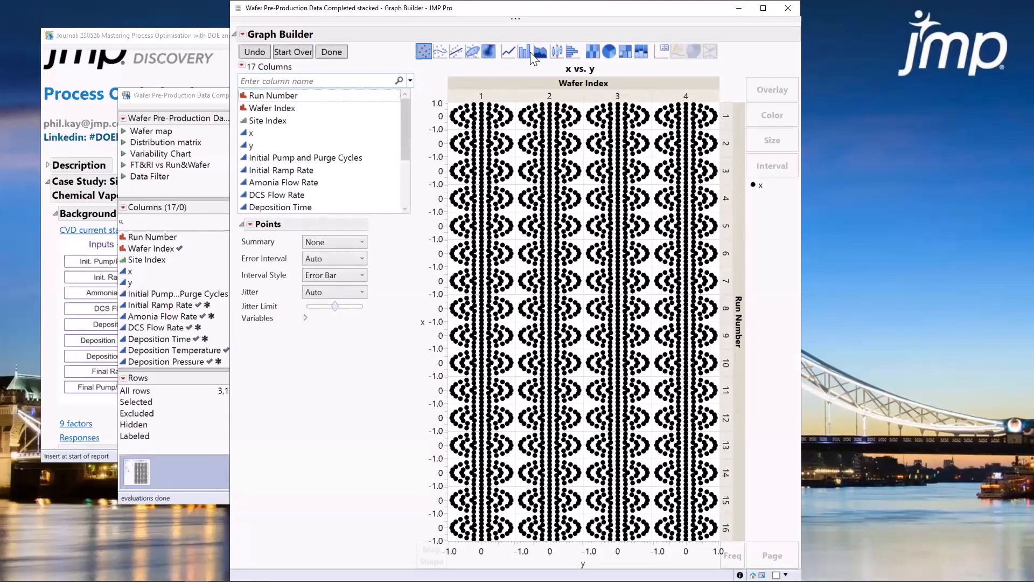
drag(639, 9, 719, 10)
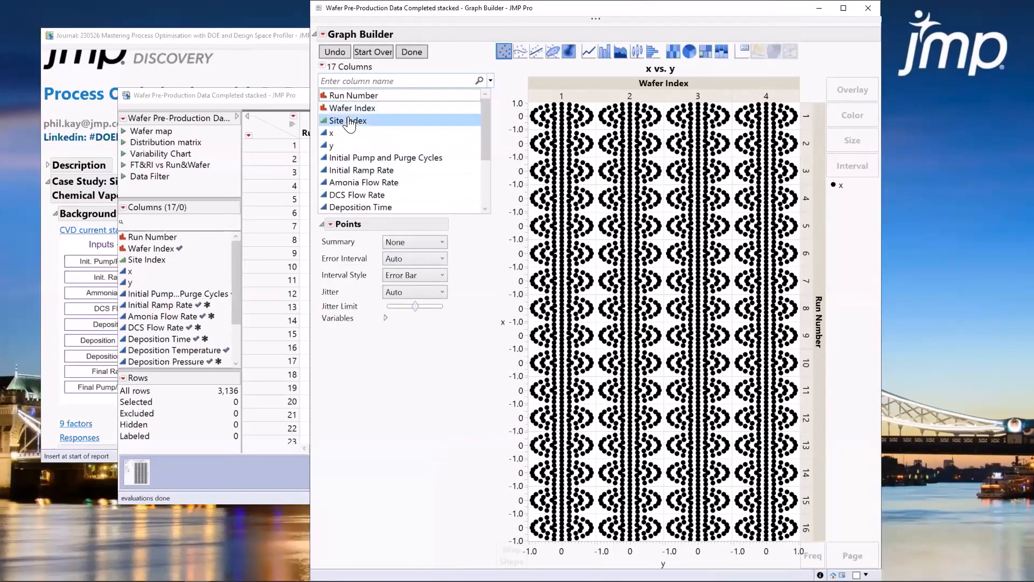
Color the wafer map points by Film Thickness and finish the graph
drag(489, 156, 480, 209)
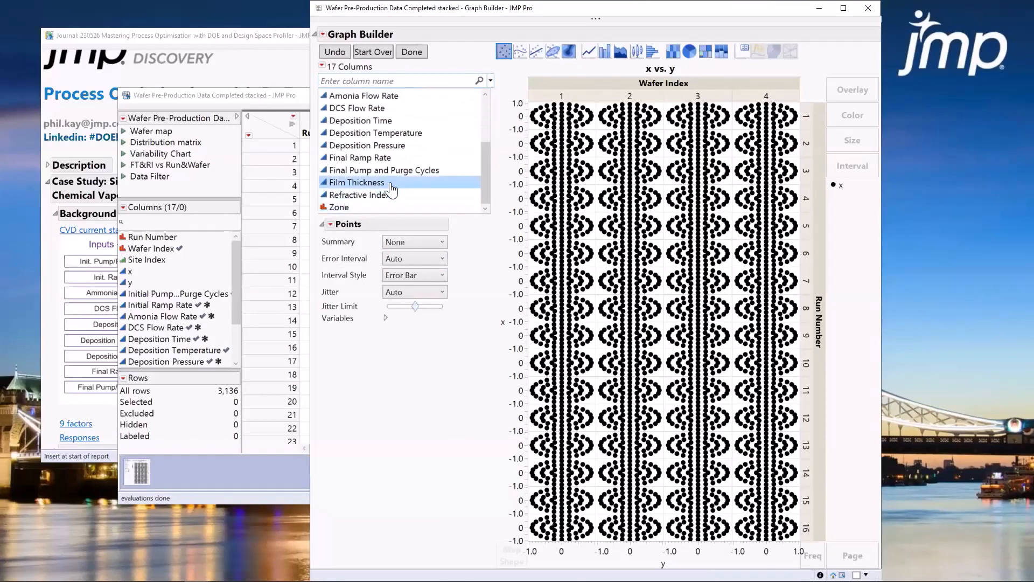
click(441, 145)
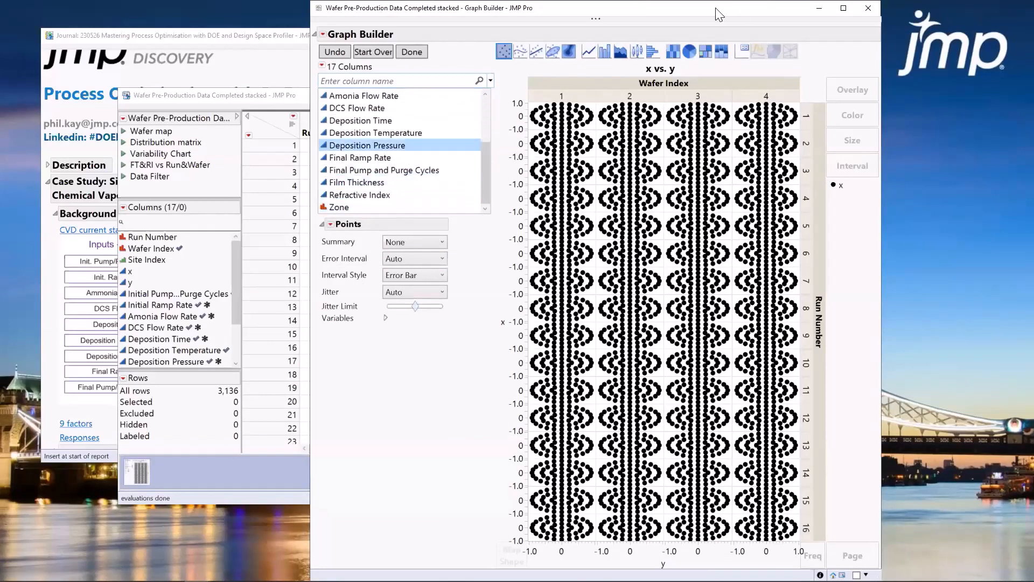
drag(717, 8, 674, 7)
drag(313, 182, 694, 130)
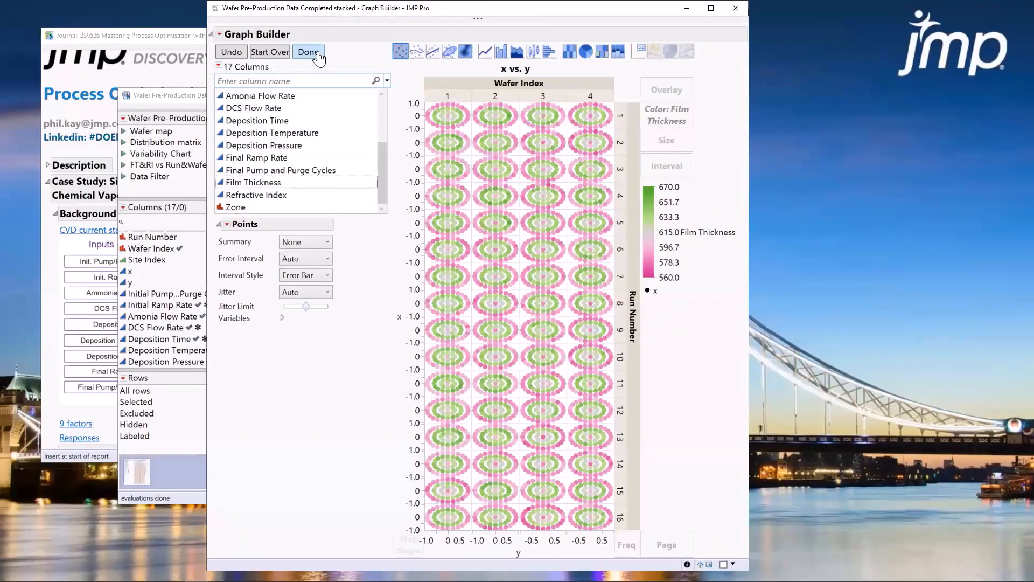
click(318, 53)
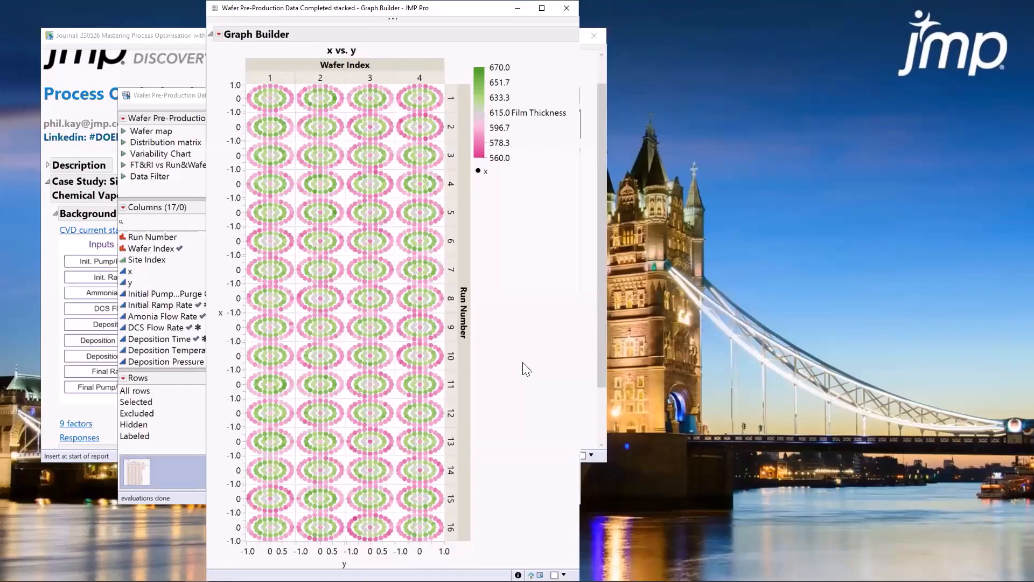
Add a Column Switcher that replaces Film Thickness, offering Film Thickness and Refractive Index as the alternatives
mouse_move(438, 214)
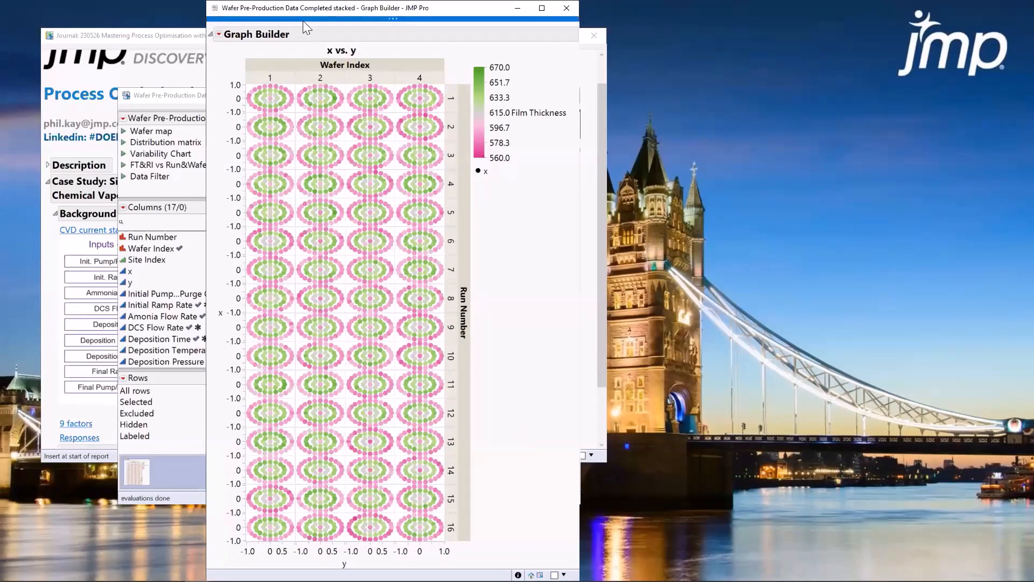
mouse_move(303, 22)
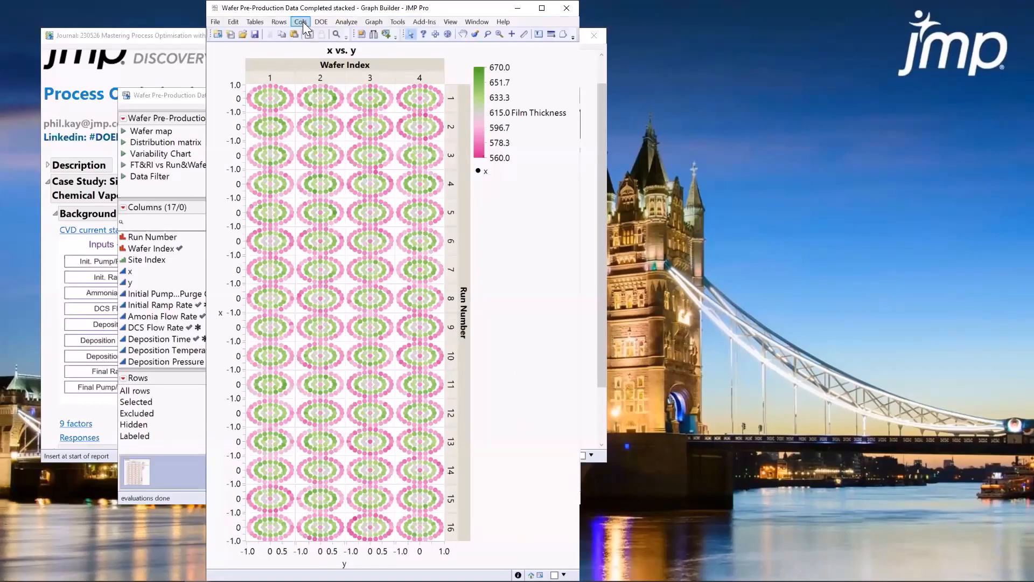
click(370, 33)
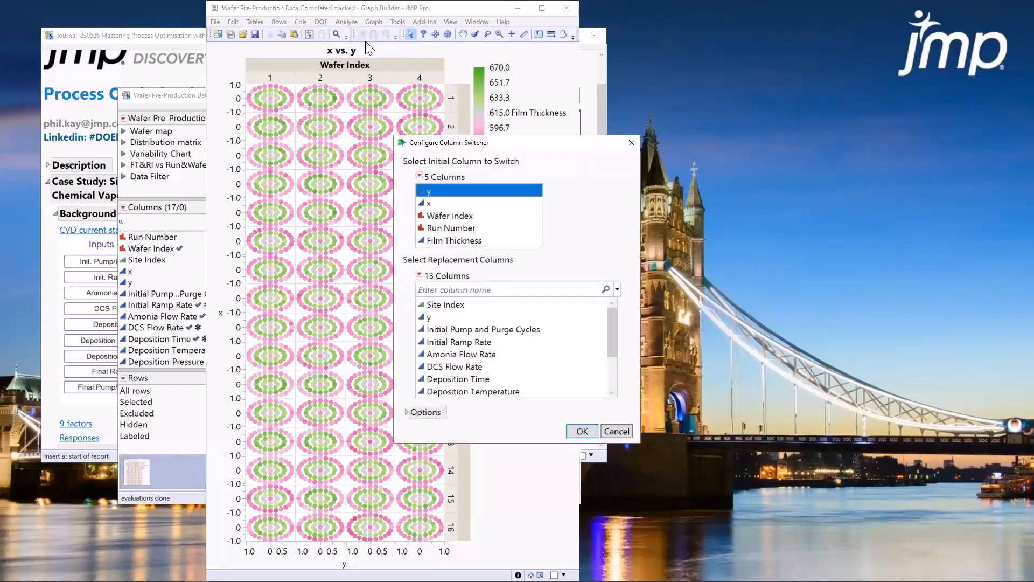
click(443, 244)
drag(447, 368, 450, 383)
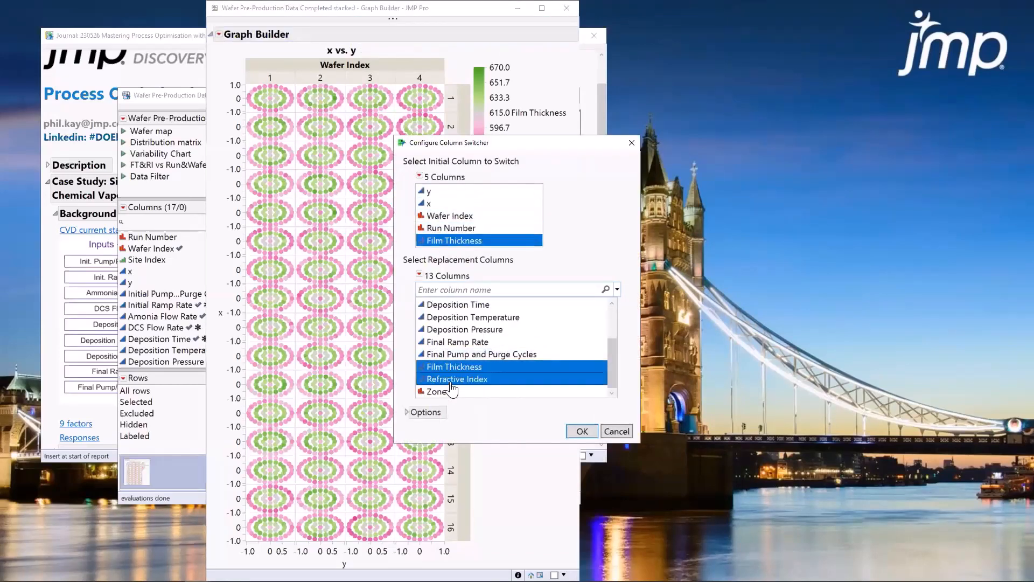
click(580, 431)
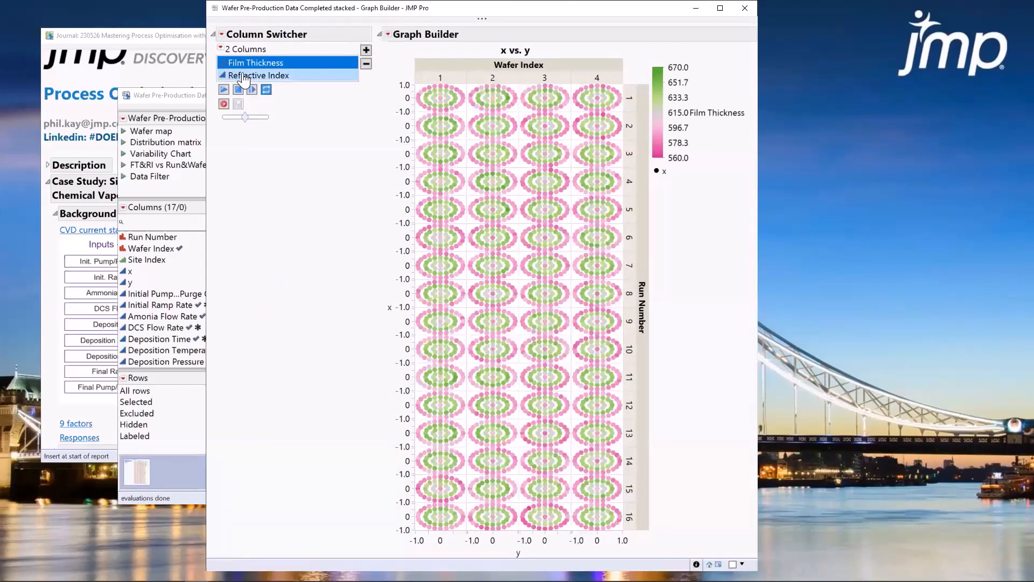
Switch the wafer map coloring between Refractive Index and Film Thickness to compare variation across wafers and runs, ending on Refractive Index
click(244, 77)
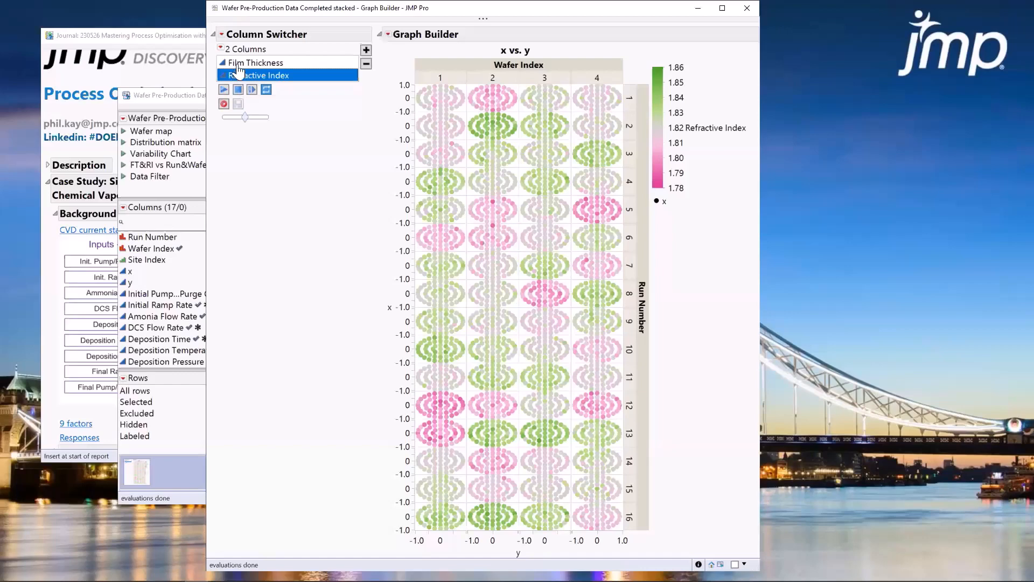
click(240, 62)
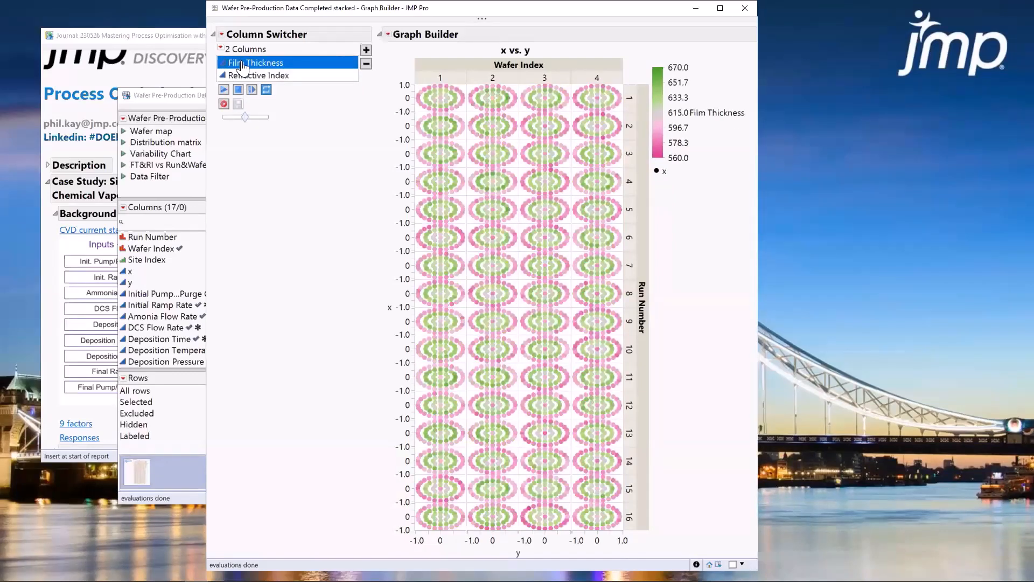
click(243, 76)
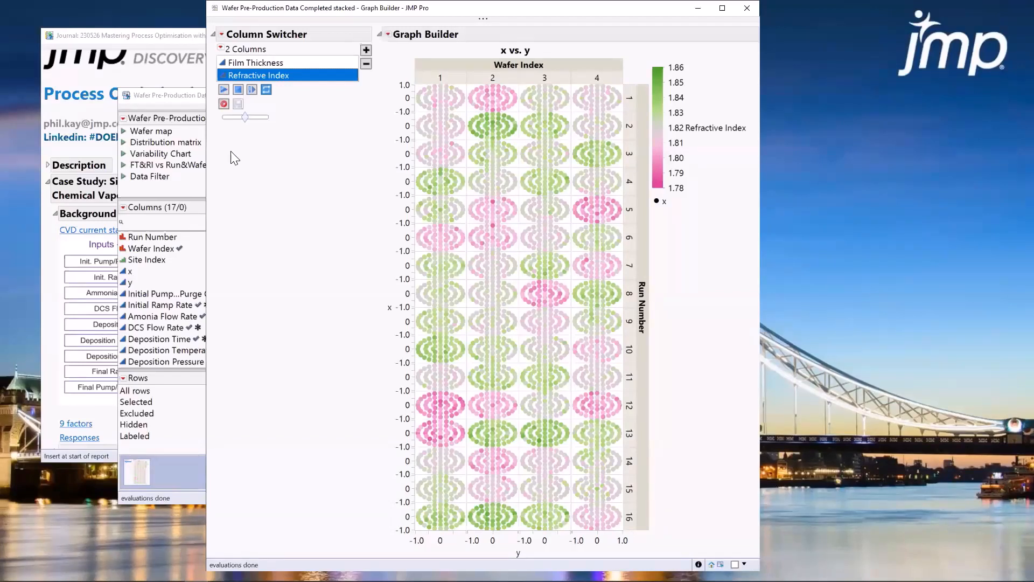
Close the wafer map graph and its data table without saving the changes
click(746, 8)
click(562, 100)
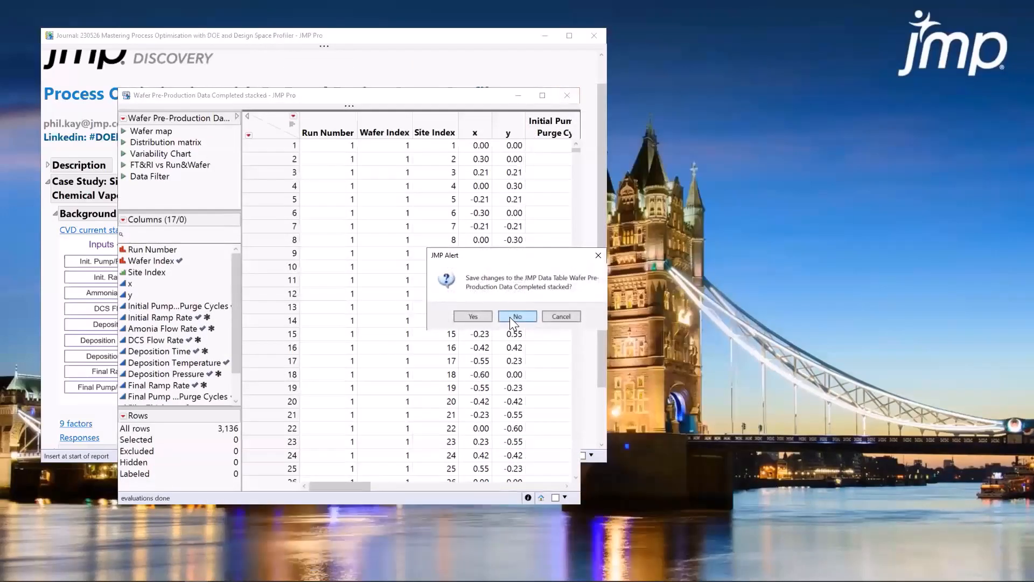
click(513, 320)
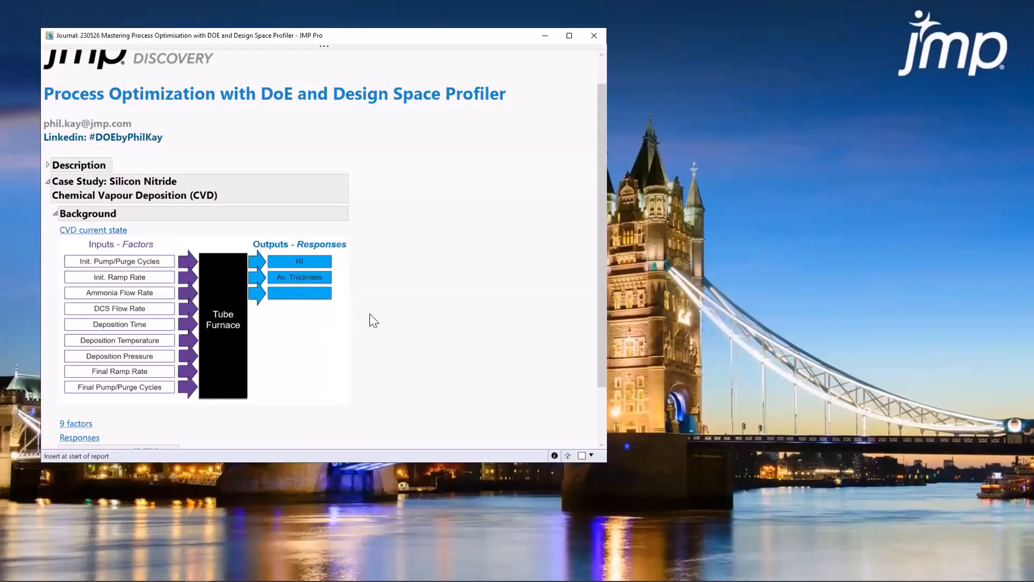
Open the 9 factors table from the journal, and widen and reposition its window so all nine factor columns fit
scroll(370, 317, down, 3)
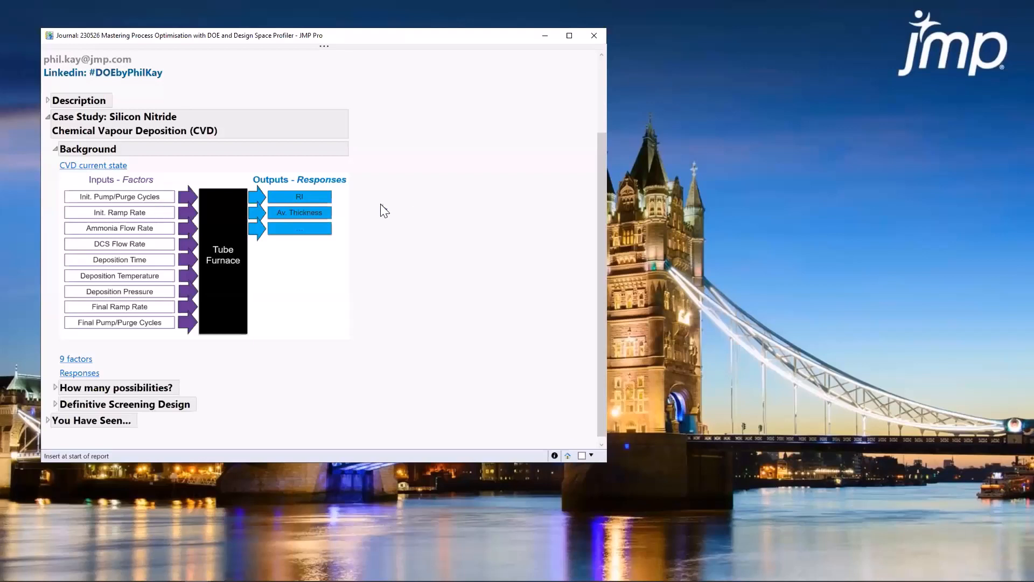
mouse_move(386, 209)
mouse_down()
mouse_move(358, 188)
mouse_move(316, 180)
mouse_up()
click(79, 360)
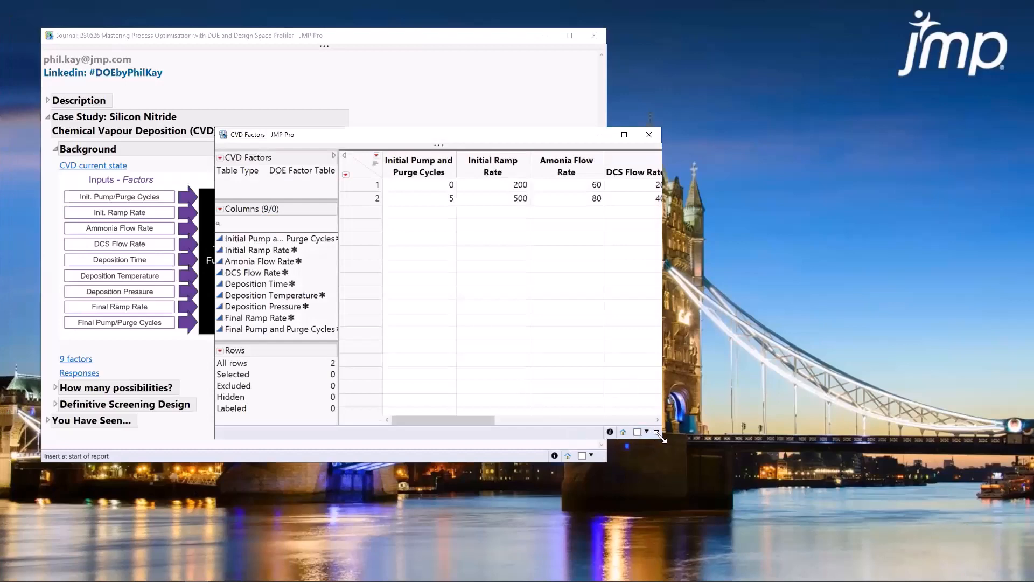
drag(661, 437, 990, 436)
drag(667, 137, 490, 154)
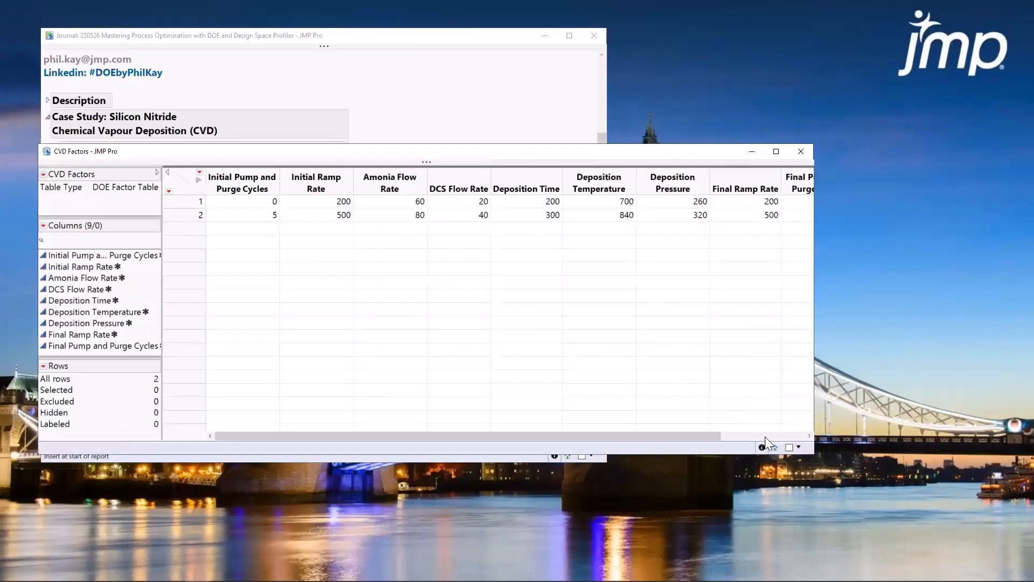
drag(807, 447, 867, 451)
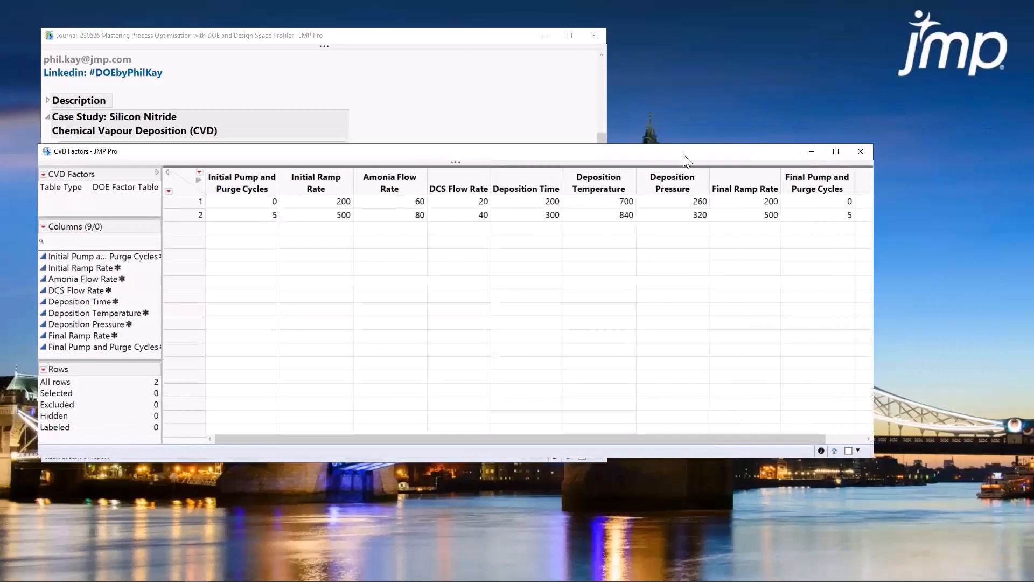
drag(683, 155, 692, 226)
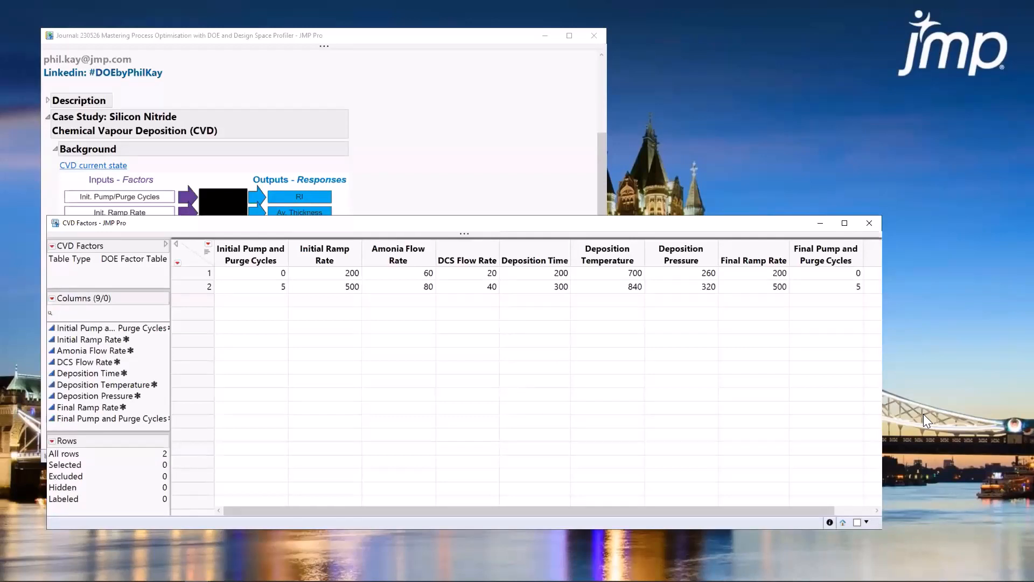
Highlight the Initial Pump and Purge Cycles, Initial Ramp Rate and Amonia Flow Rate columns in turn to review their ranges, and clear the selection
click(237, 258)
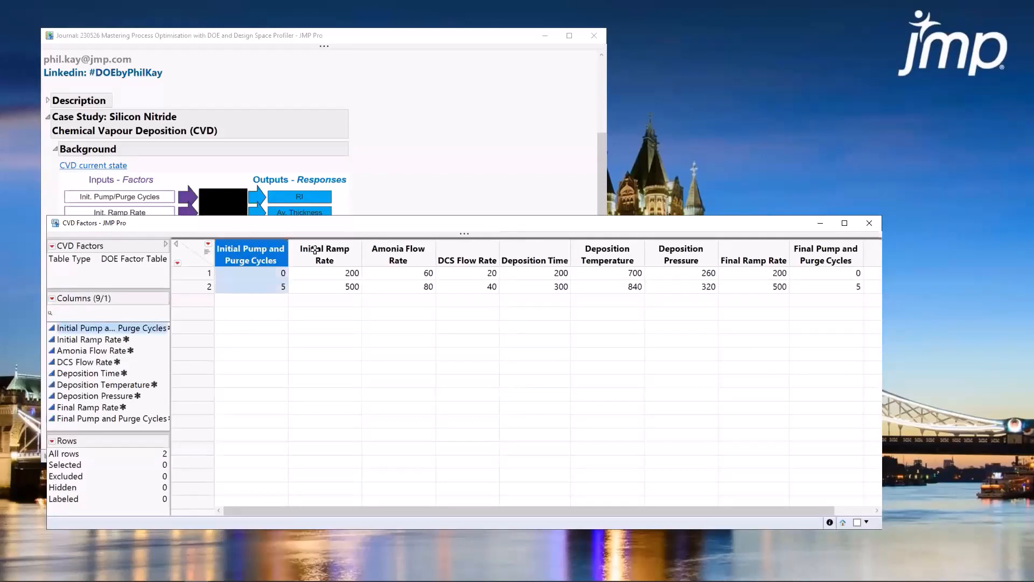
click(315, 251)
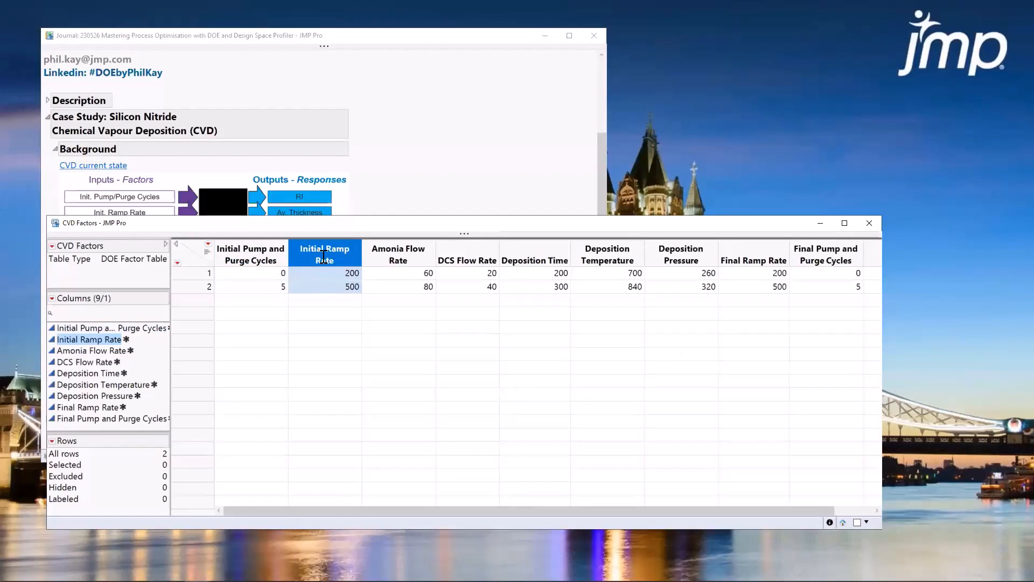
click(396, 247)
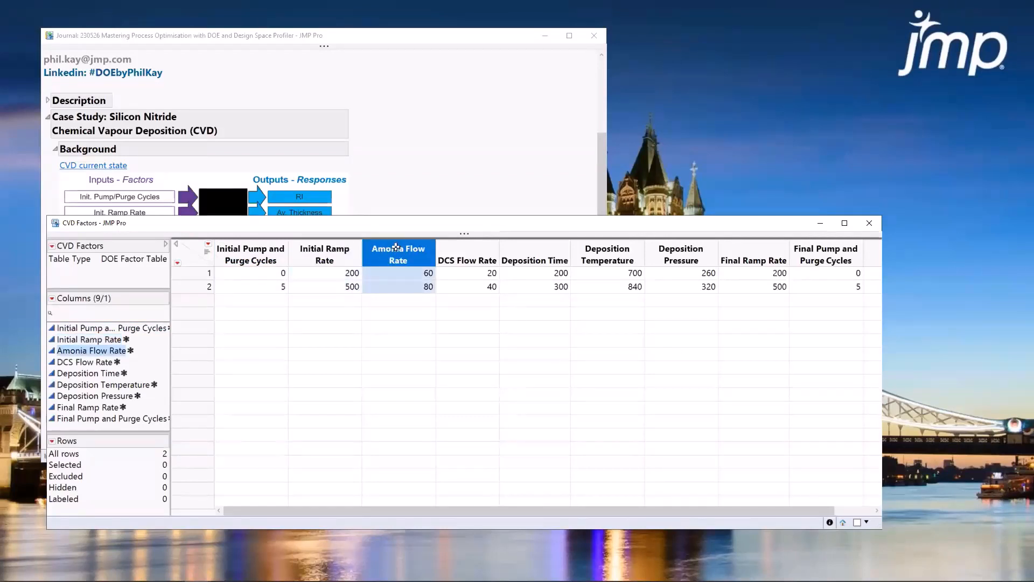
click(197, 256)
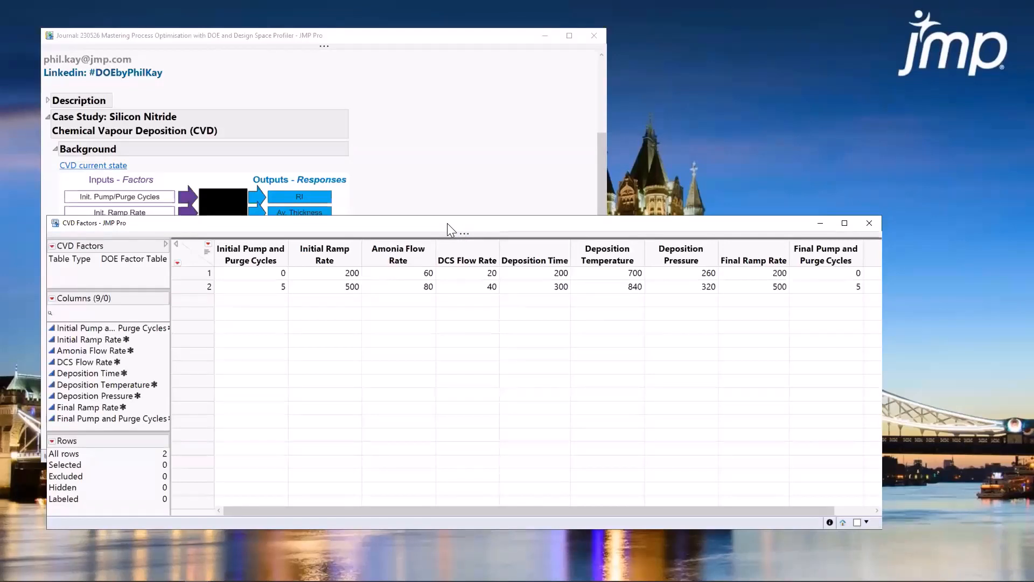
Close the CVD Factors table and return to the input and output diagram in the journal
drag(447, 223, 457, 231)
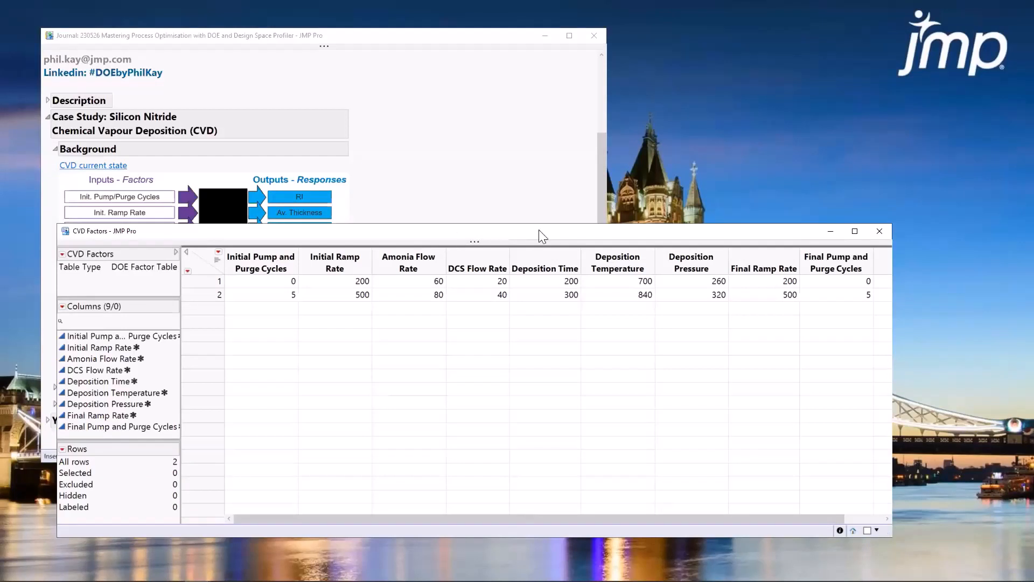
click(880, 231)
mouse_move(54, 335)
mouse_down()
mouse_move(51, 315)
mouse_move(113, 174)
mouse_move(183, 248)
mouse_move(71, 343)
mouse_up()
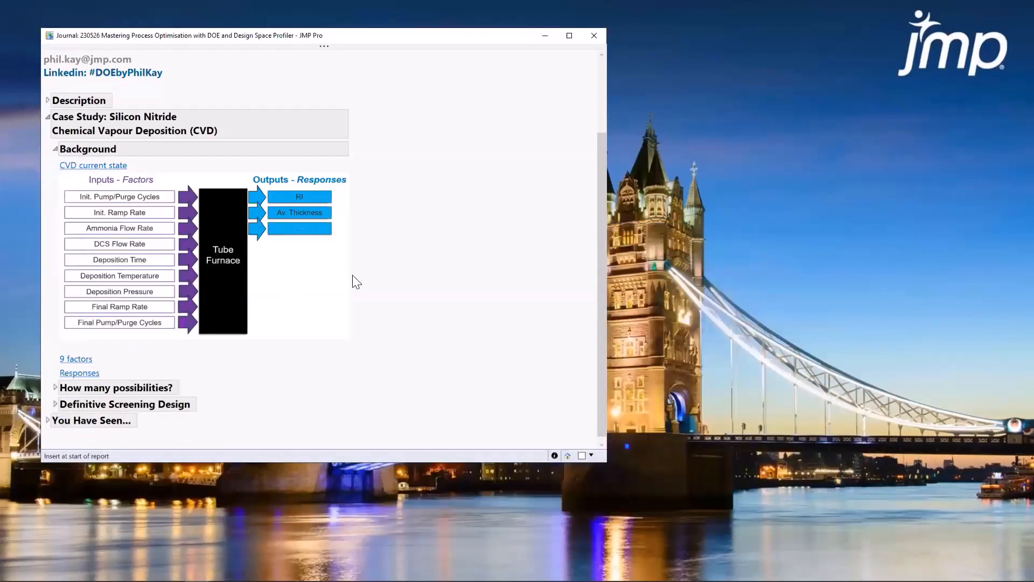
mouse_move(369, 255)
mouse_down()
mouse_move(359, 210)
mouse_move(265, 196)
mouse_up()
Open the Full Factorial 512 (2^9) runs table from the journal's How many possibilities? section, and enlarge and reposition its window
click(55, 388)
scroll(231, 388, down, 1)
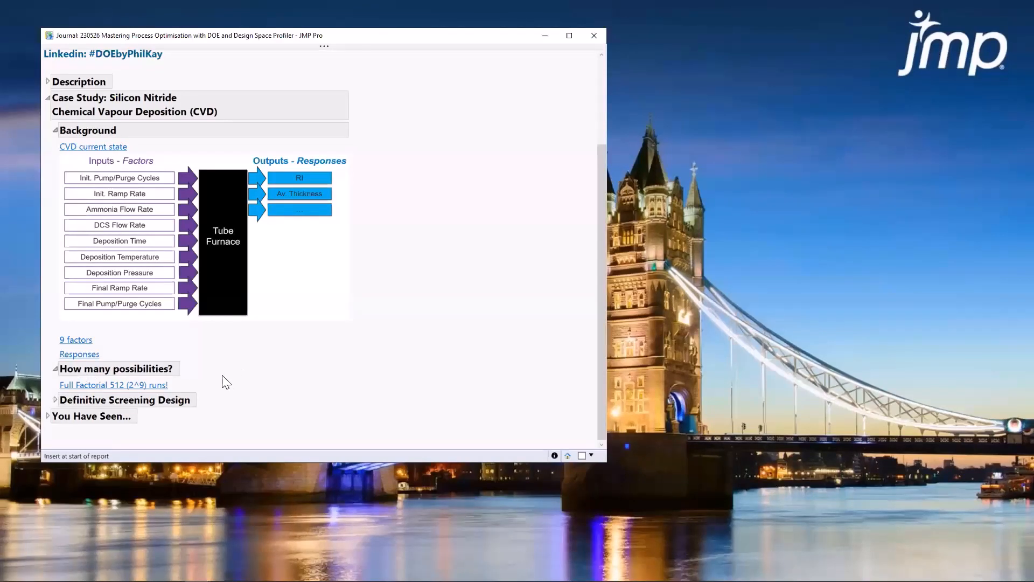
click(134, 386)
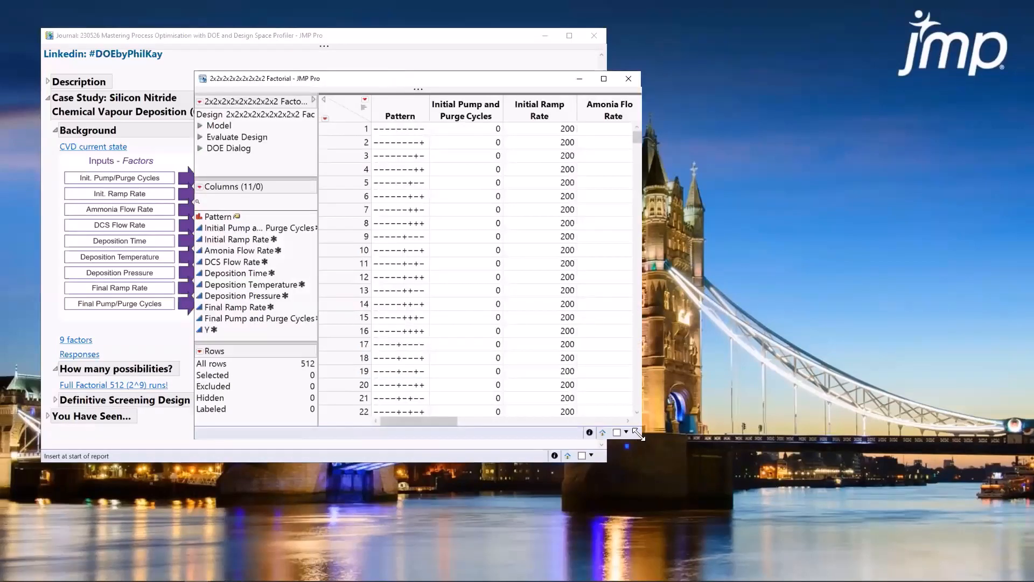
drag(638, 432, 1010, 507)
drag(784, 84, 611, 116)
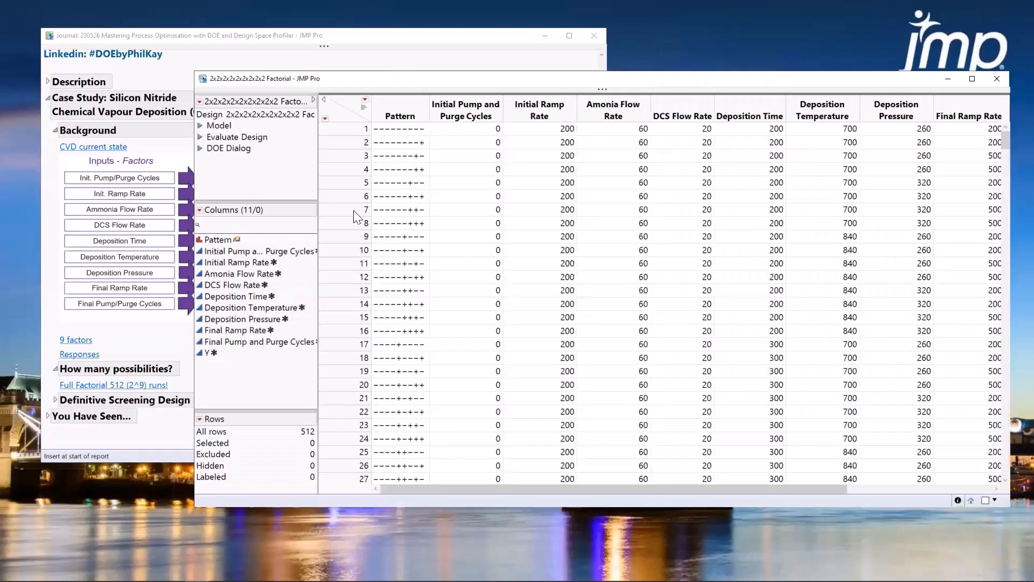
Examine the full factorial design from run 1 through run 512, highlighting the first and last runs
click(171, 162)
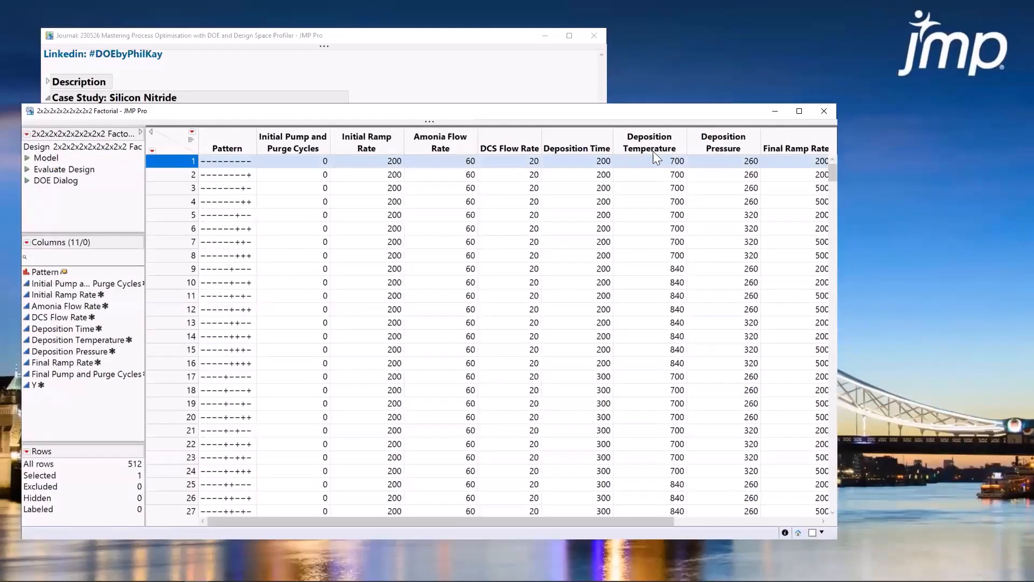
drag(834, 172, 841, 528)
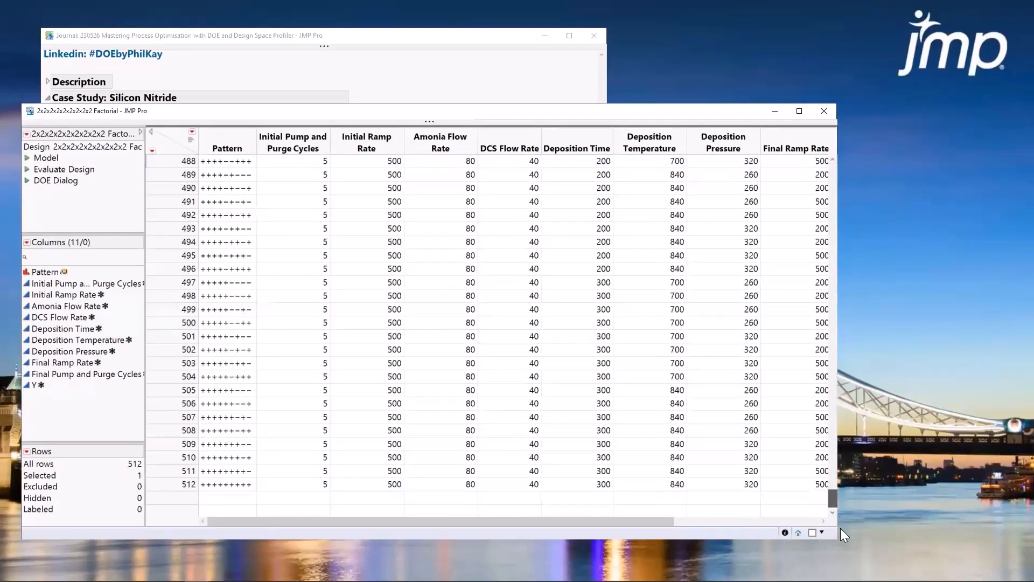
click(165, 485)
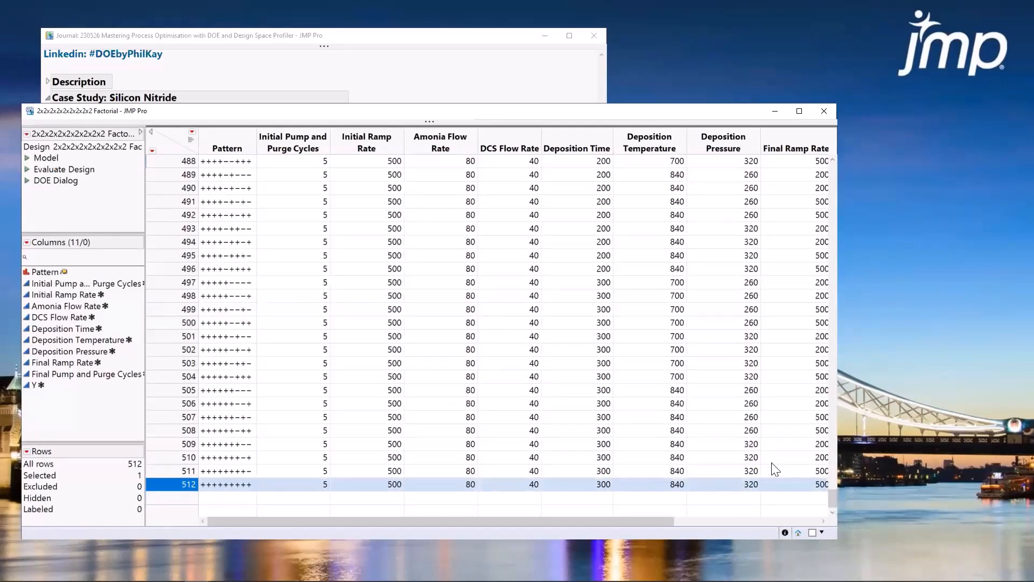
drag(834, 482, 834, 157)
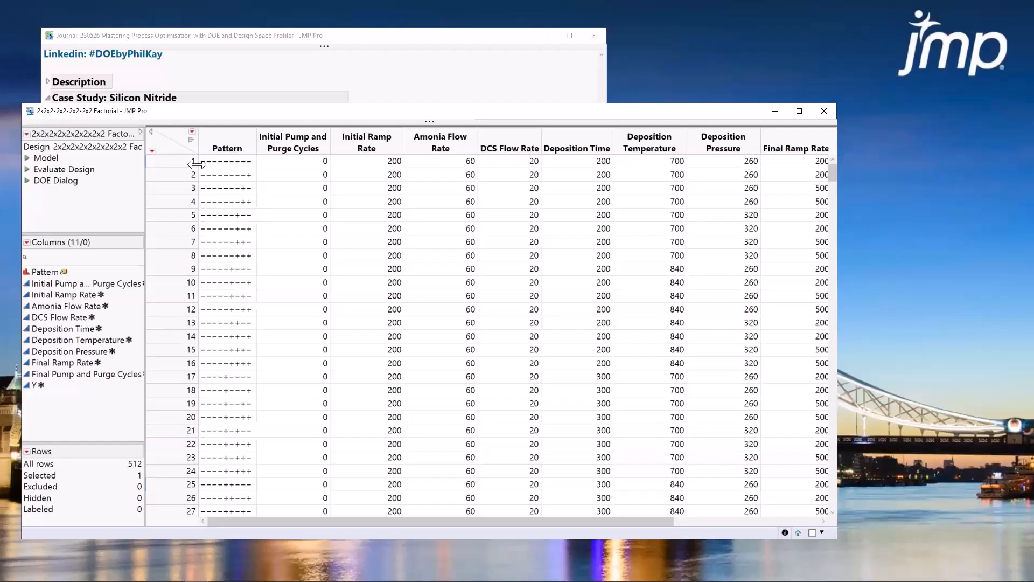
Show the column header graphs and select the high and low levels of Initial Pump and Purge Cycles and Initial Ramp Rate to check the design's balance
click(191, 139)
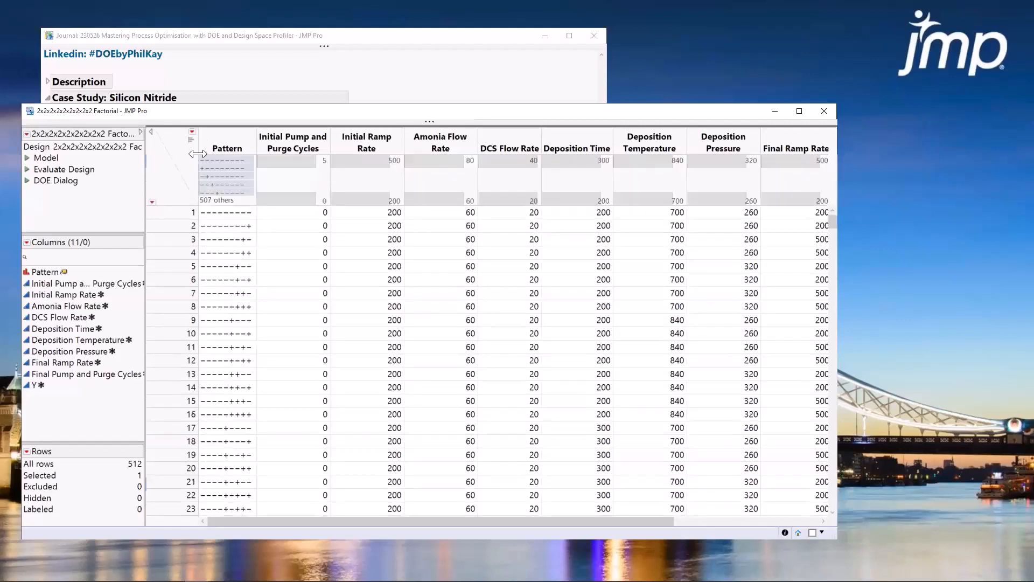
click(285, 163)
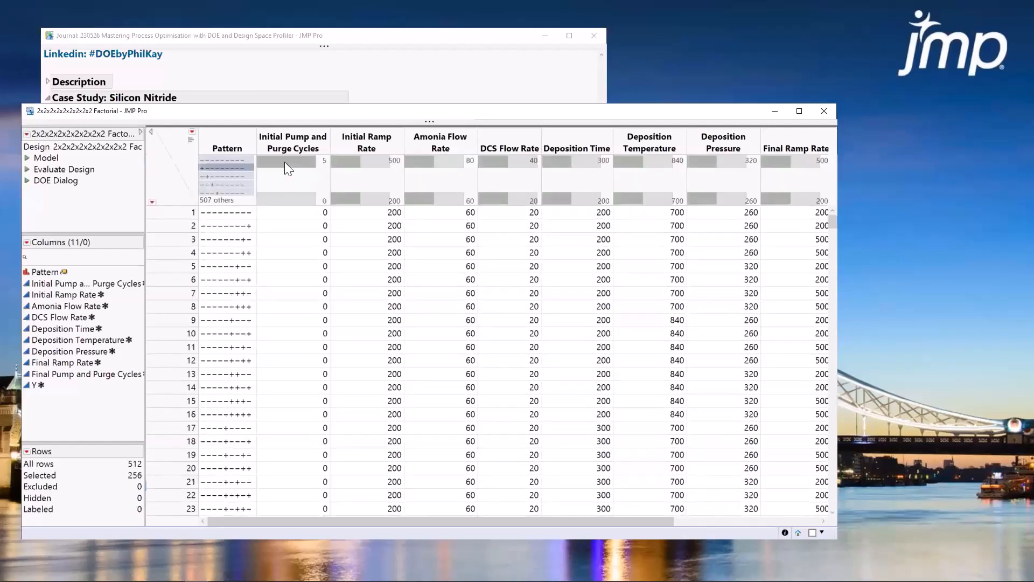
click(295, 199)
click(374, 163)
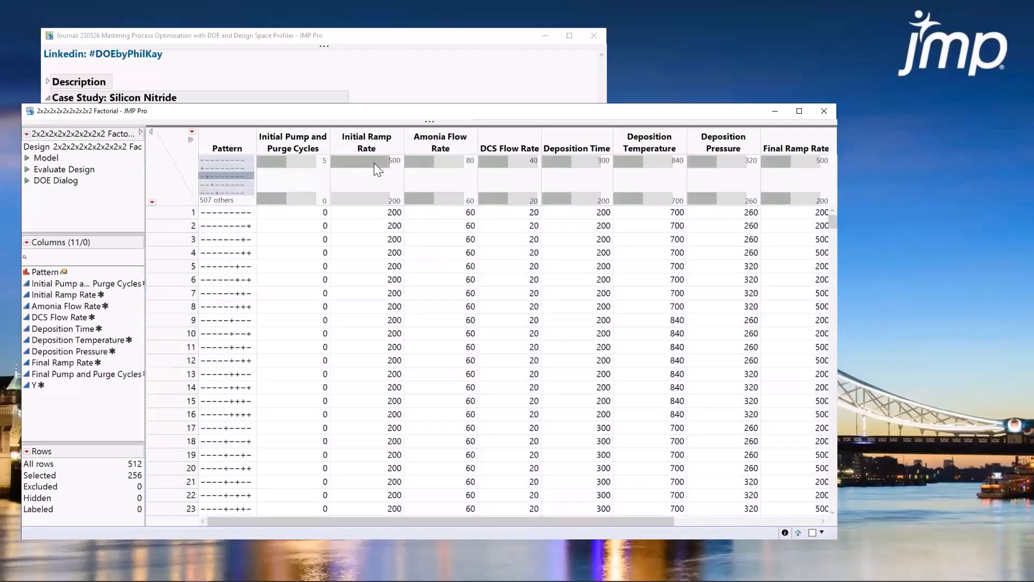
click(376, 196)
click(362, 180)
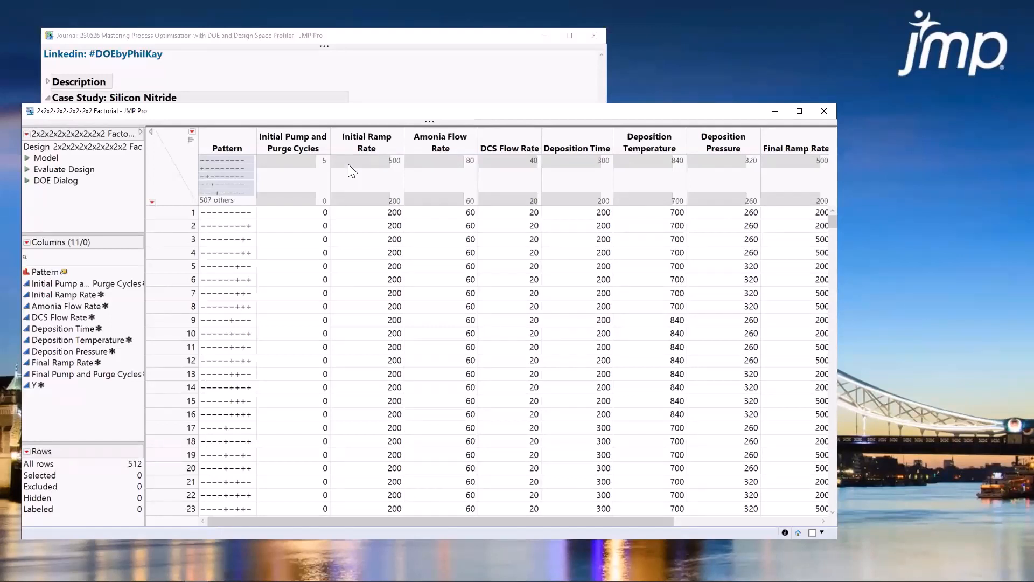
Close the full factorial table without saving, and collapse the How many possibilities? and Background sections of the journal
click(824, 110)
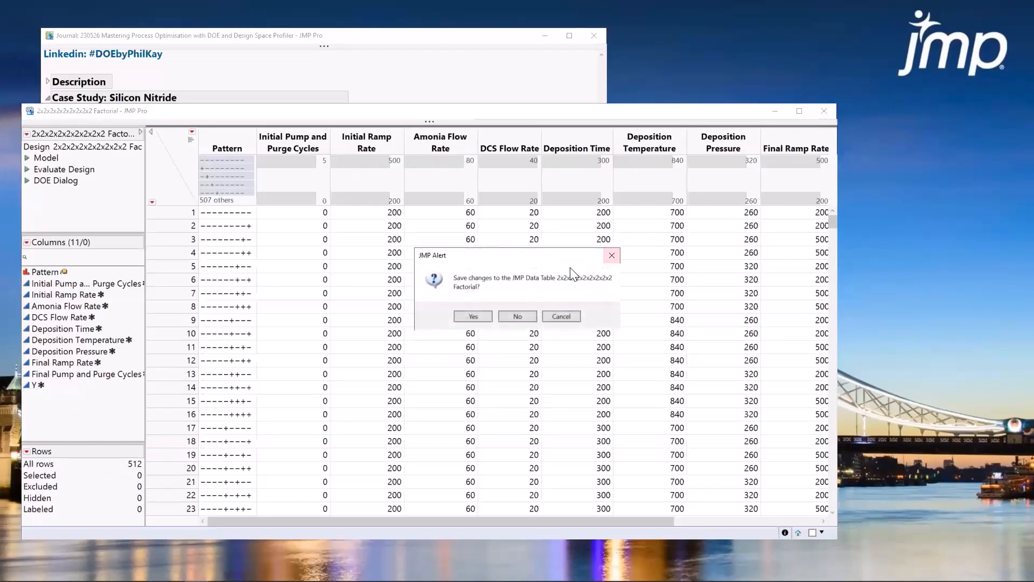
click(512, 316)
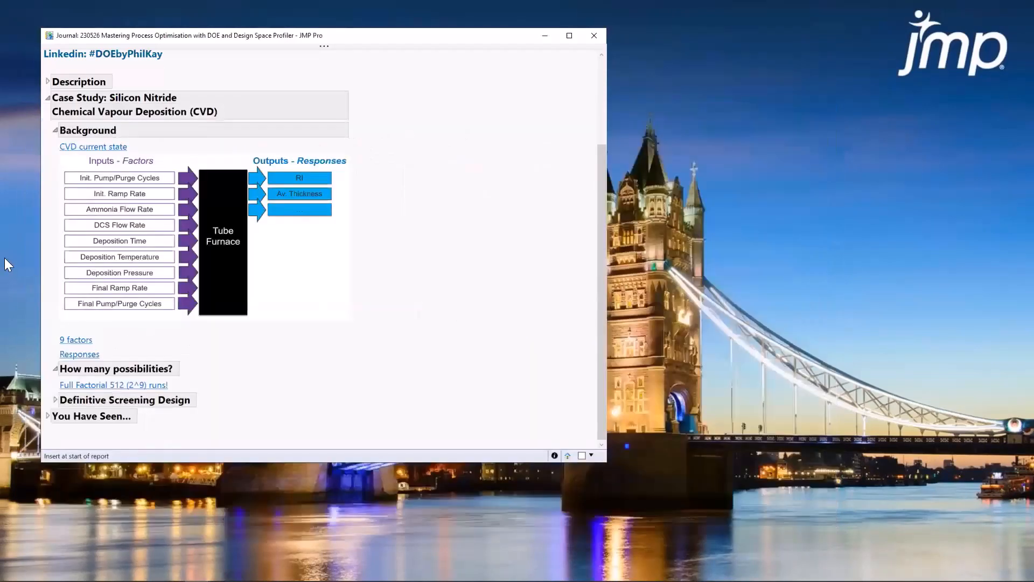
click(54, 370)
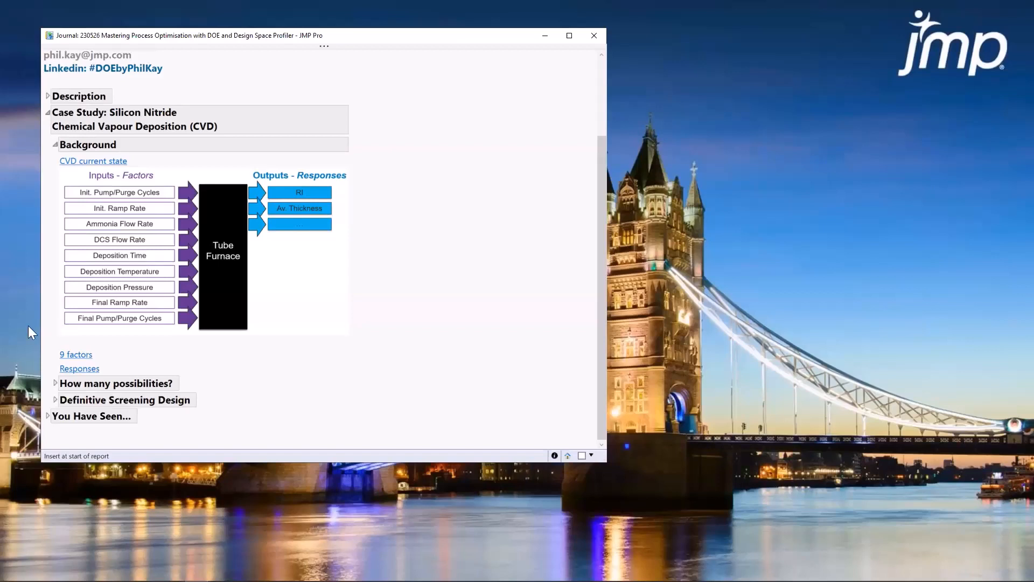
click(55, 145)
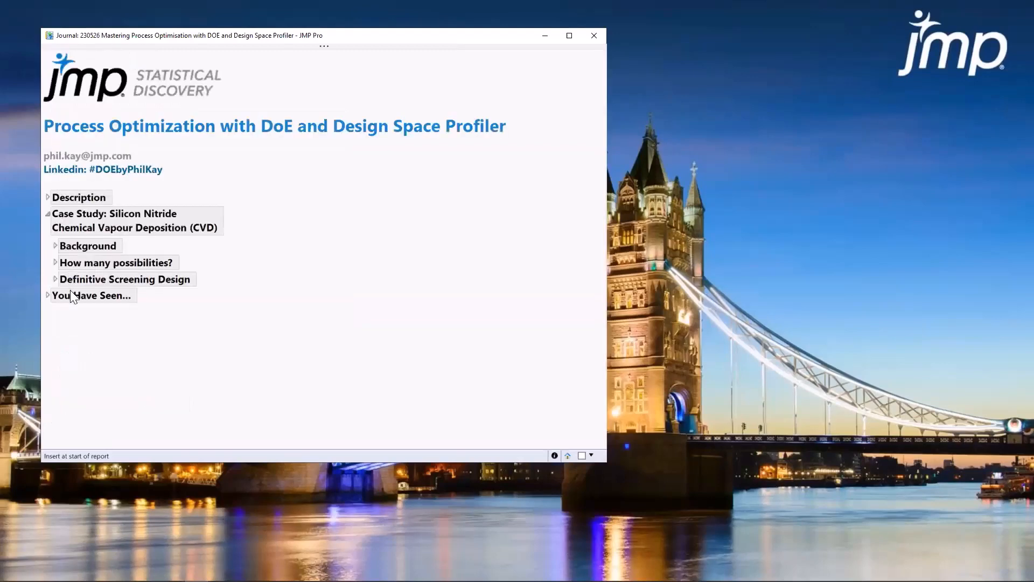
Open the Definitive Screening Design (25 wafers) table from the journal and widen its window to show more factor columns
click(55, 279)
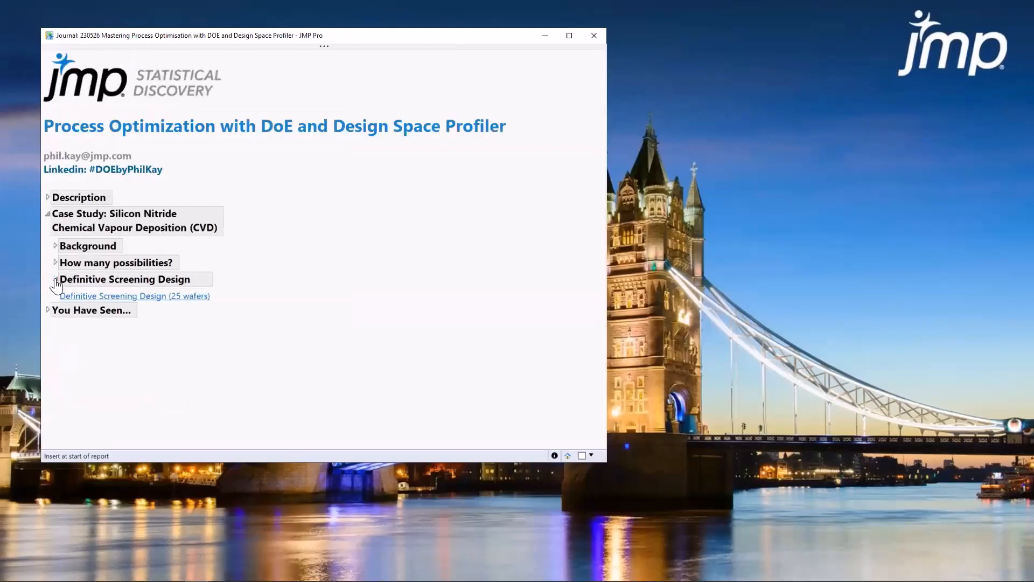
click(102, 298)
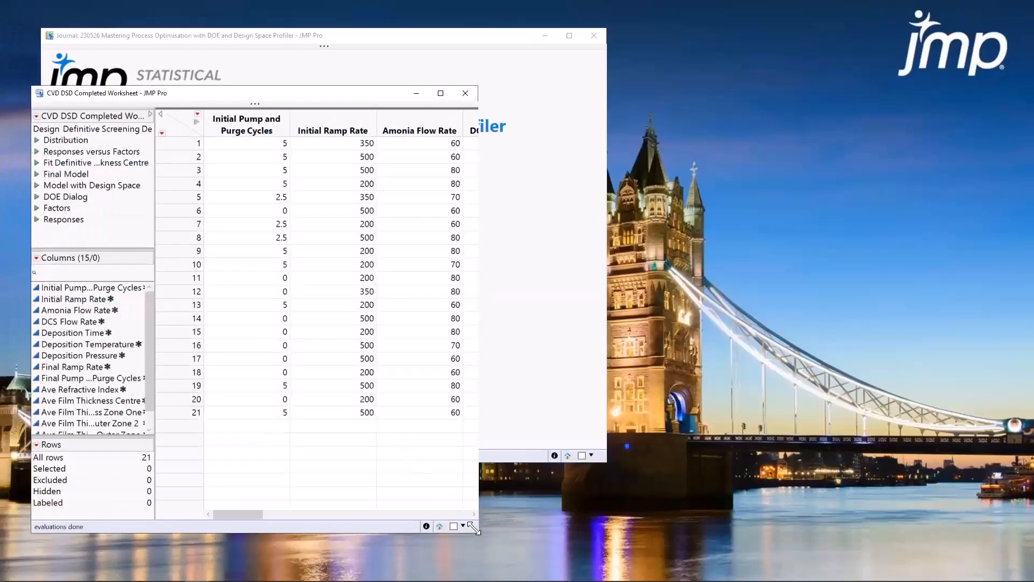
drag(475, 528, 847, 531)
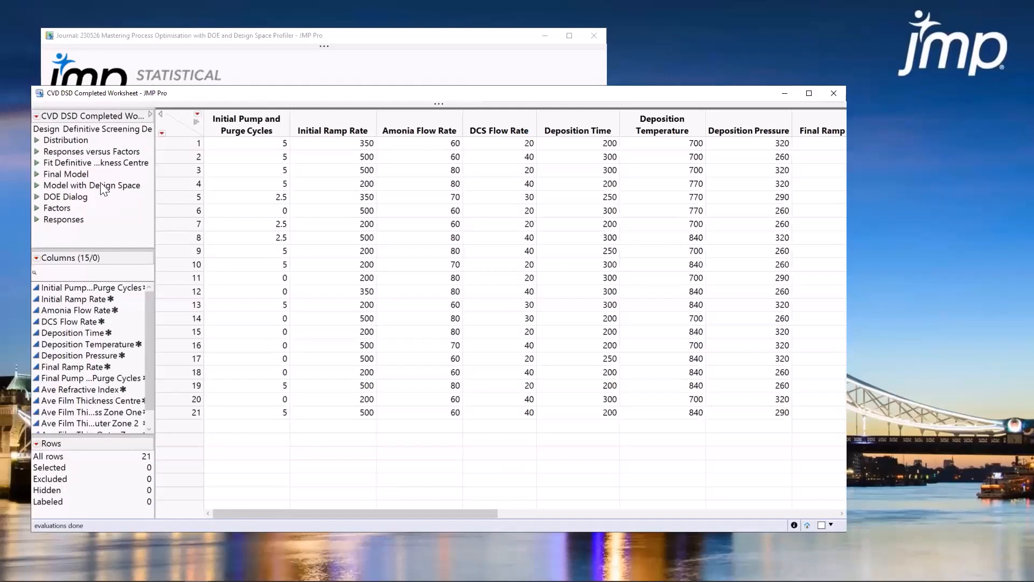
Run the Model with Design Space script with 100000 uniform random samples, then collapse the Design Space Profiler and enlarge the report window
click(37, 186)
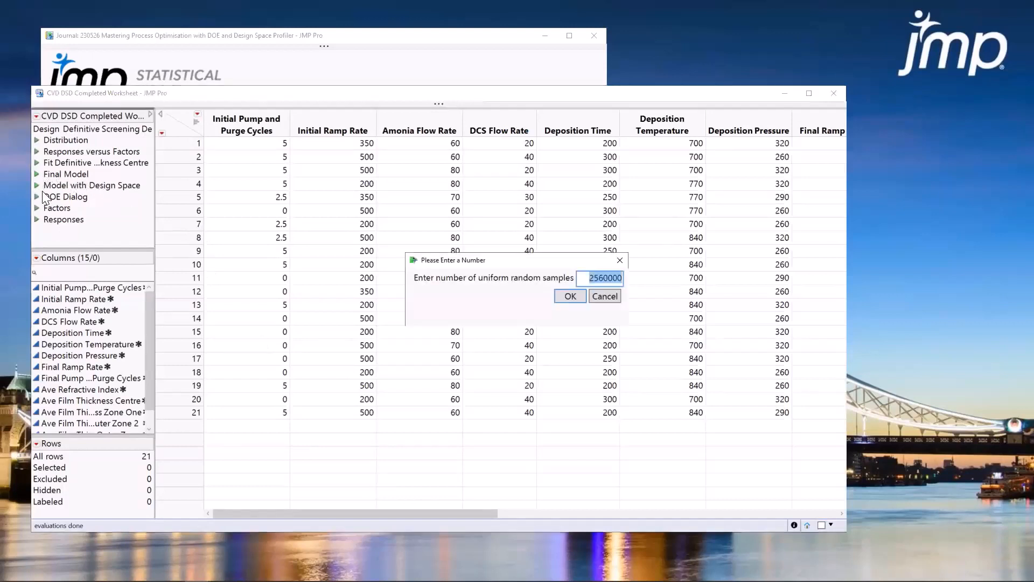
text(100000)
key(Return)
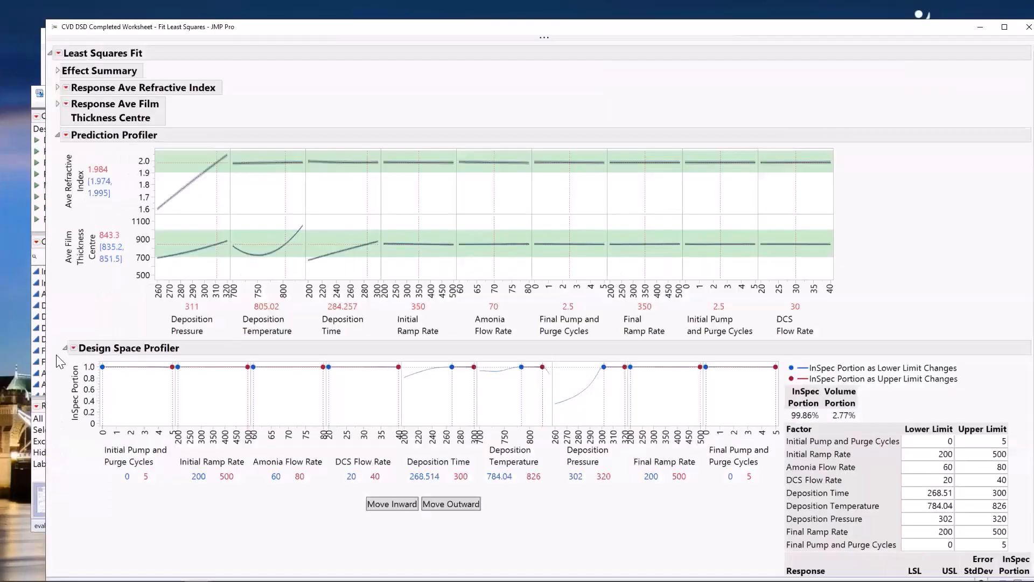
click(64, 347)
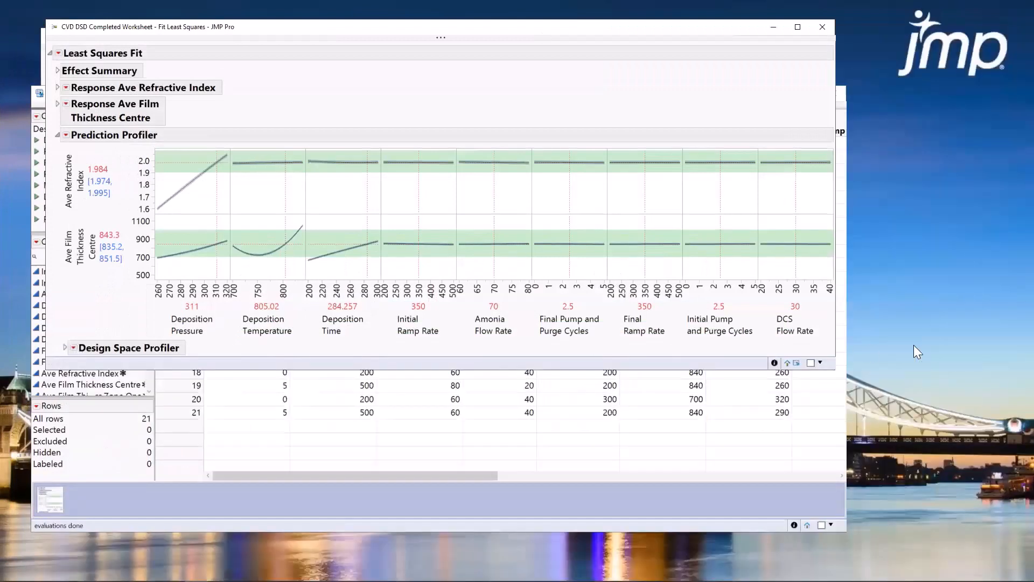
drag(829, 364, 901, 389)
Examine the nine factor settings and the predictions for Ave Refractive Index and Ave Film Thickness Centre in the Prediction Profiler
mouse_move(142, 321)
mouse_down()
mouse_move(198, 306)
mouse_move(539, 277)
mouse_move(821, 291)
mouse_move(732, 341)
mouse_move(257, 345)
mouse_move(154, 332)
mouse_up()
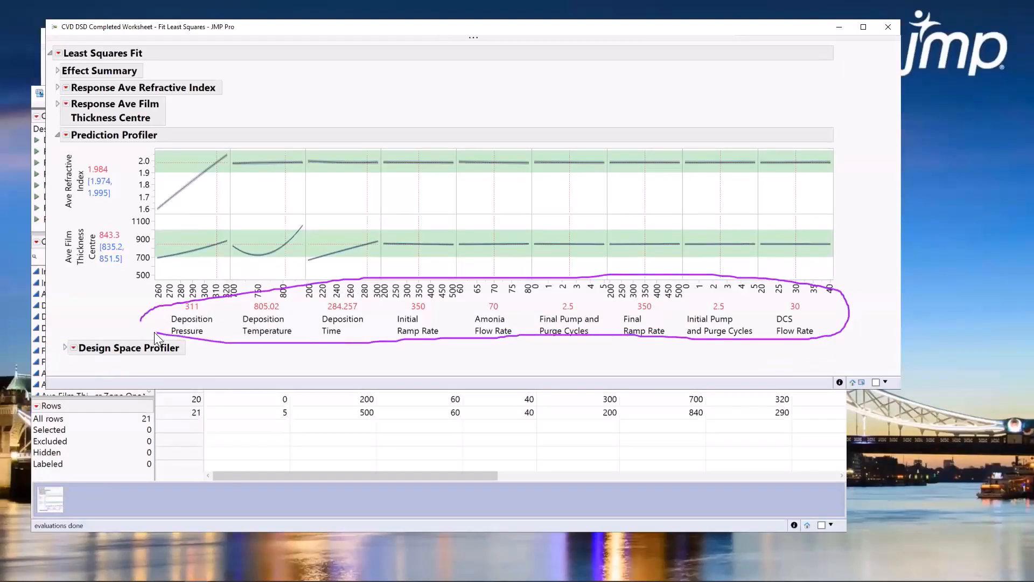
drag(170, 295, 179, 293)
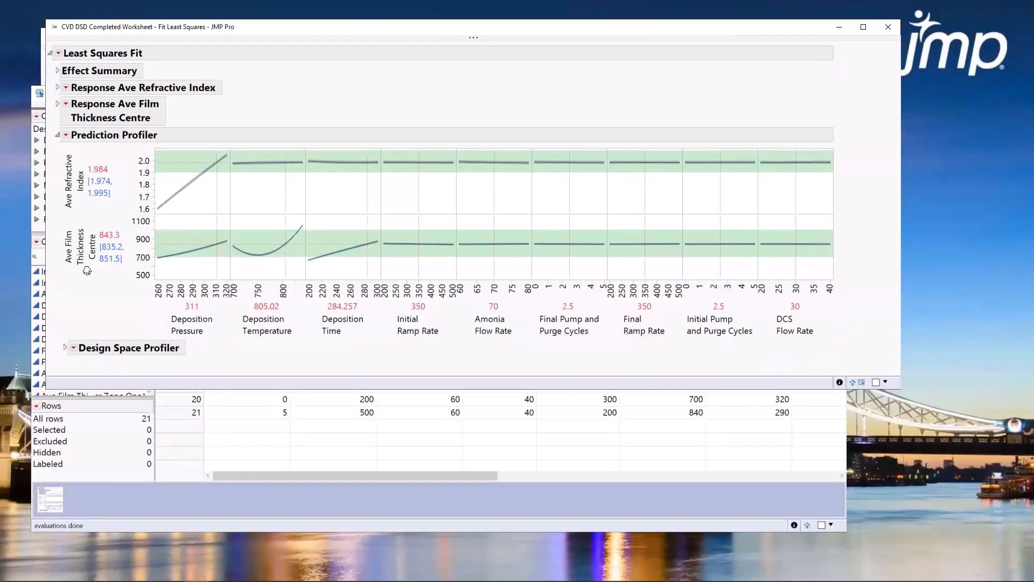
drag(76, 285, 57, 261)
mouse_move(68, 147)
mouse_down()
mouse_move(172, 162)
mouse_move(130, 294)
mouse_move(74, 291)
mouse_up()
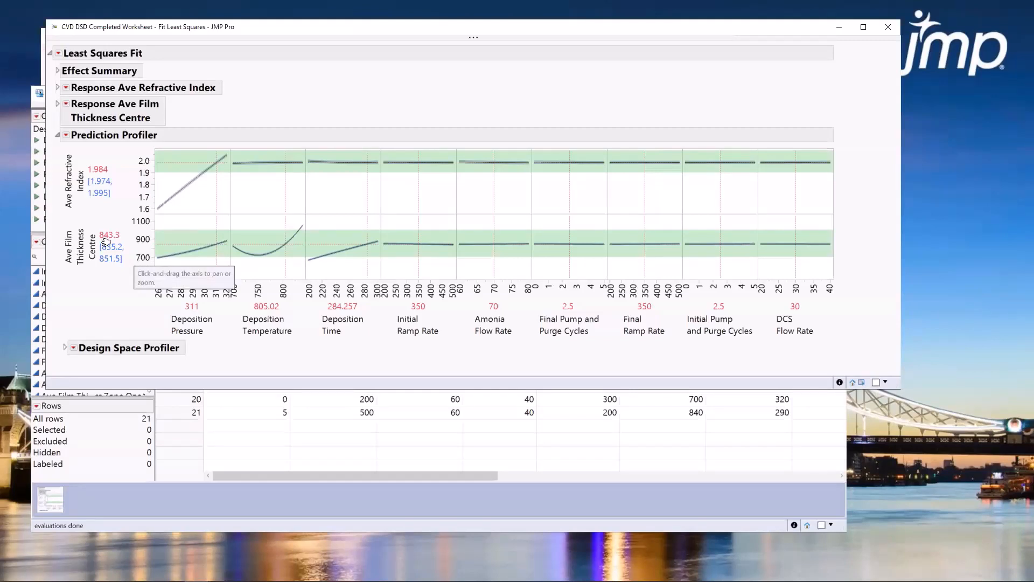
mouse_move(53, 258)
mouse_down()
mouse_move(98, 216)
mouse_move(57, 261)
mouse_move(55, 236)
mouse_up()
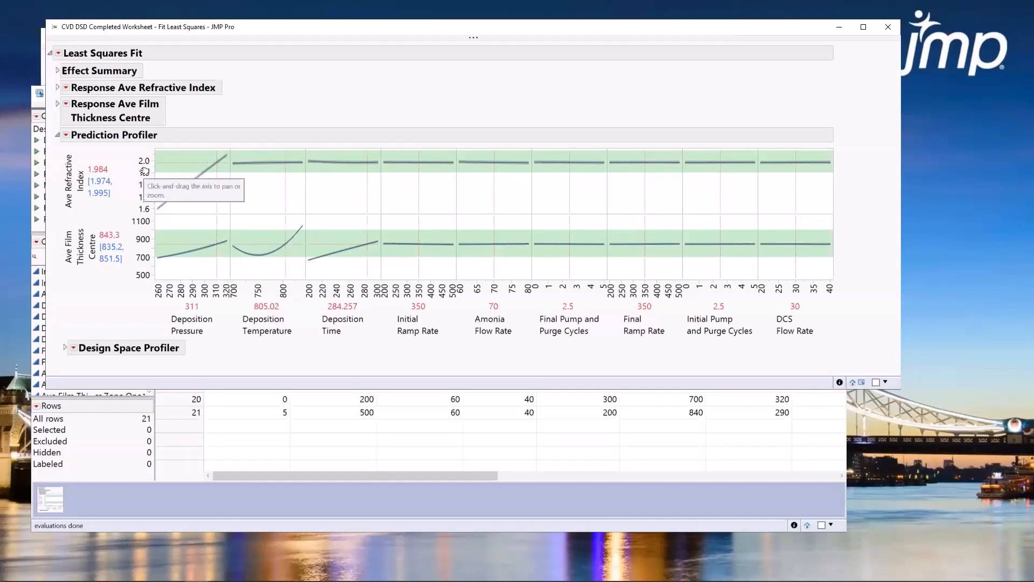
mouse_move(57, 192)
mouse_down()
mouse_move(100, 167)
mouse_move(71, 219)
mouse_move(60, 182)
mouse_up()
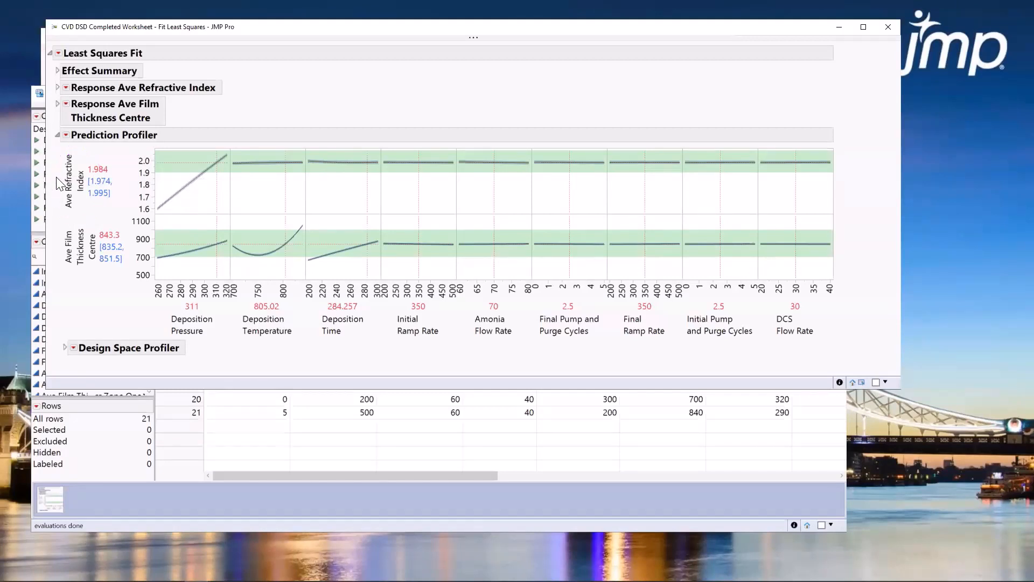
mouse_move(141, 328)
mouse_down()
mouse_move(245, 292)
mouse_move(672, 291)
mouse_move(703, 357)
mouse_move(132, 353)
mouse_move(130, 313)
mouse_up()
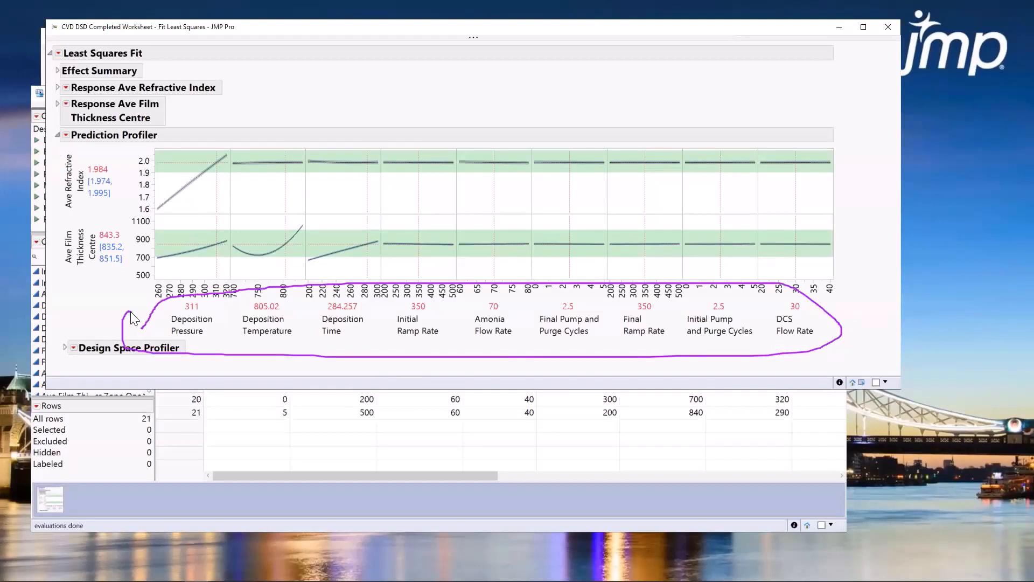
In the Prediction Profiler, raise Deposition Pressure to 320, bring it back to about 308.86, and set Deposition Temperature to 817
drag(216, 243, 229, 252)
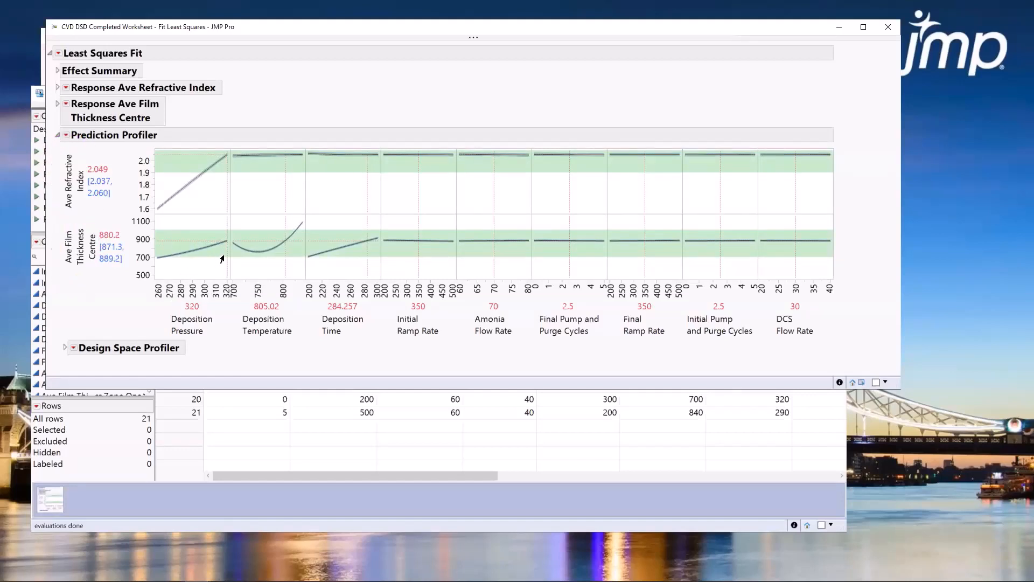
drag(221, 254, 215, 259)
mouse_move(278, 268)
mouse_down()
mouse_move(284, 258)
mouse_move(227, 277)
mouse_move(289, 277)
mouse_up()
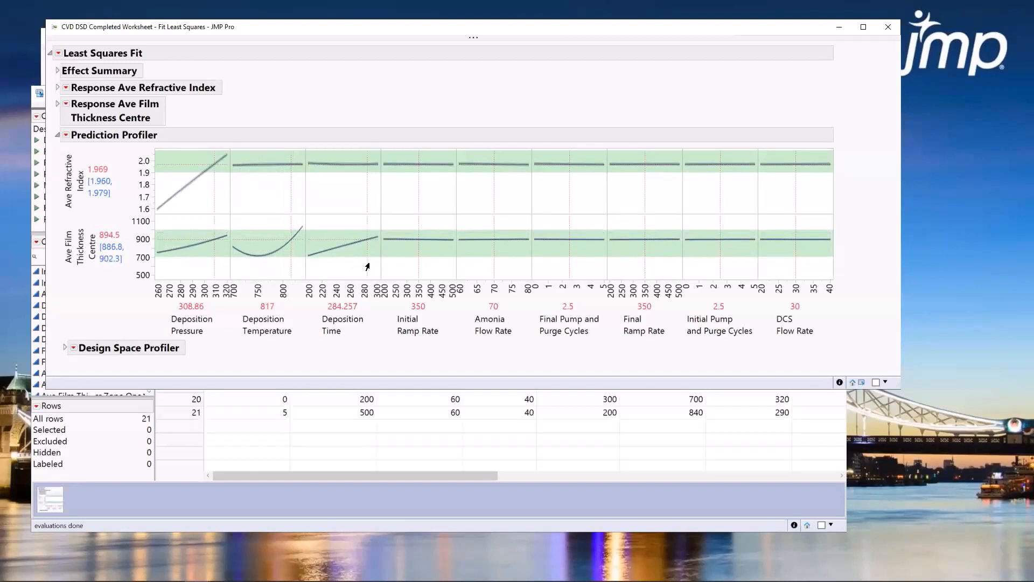
In the Prediction Profiler, set Deposition Time to 290.7 and examine the curves of the six factors from Initial Ramp Rate to DCS Flow Rate
drag(367, 267, 371, 267)
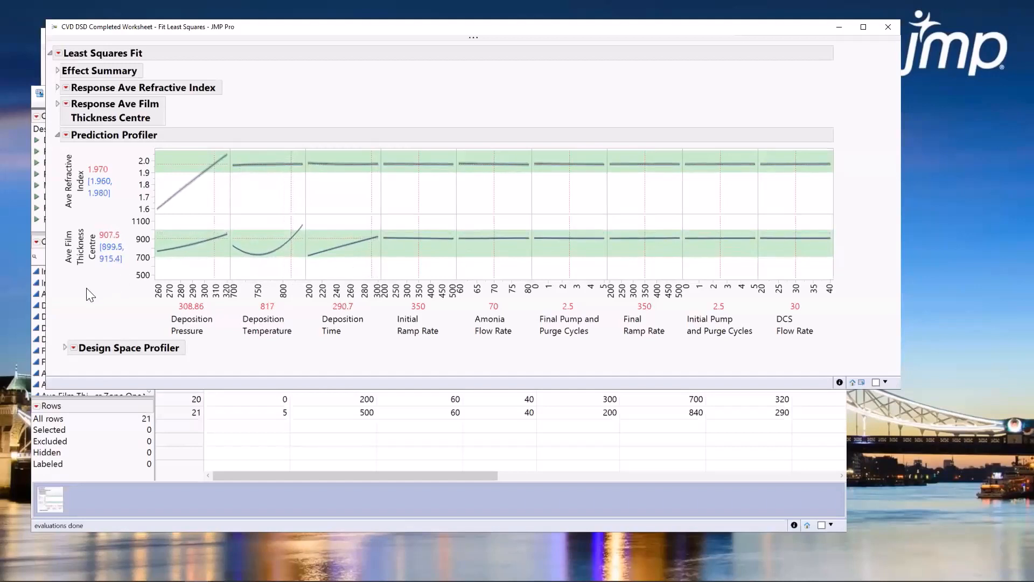
mouse_move(86, 289)
mouse_down()
mouse_move(48, 243)
mouse_move(135, 276)
mouse_move(89, 285)
mouse_up()
mouse_move(52, 199)
mouse_down()
mouse_move(63, 160)
mouse_move(315, 133)
mouse_up()
mouse_move(390, 173)
mouse_down()
mouse_move(372, 215)
mouse_move(295, 210)
mouse_move(340, 141)
mouse_up()
mouse_move(844, 286)
mouse_down()
mouse_move(832, 141)
mouse_move(497, 138)
mouse_up()
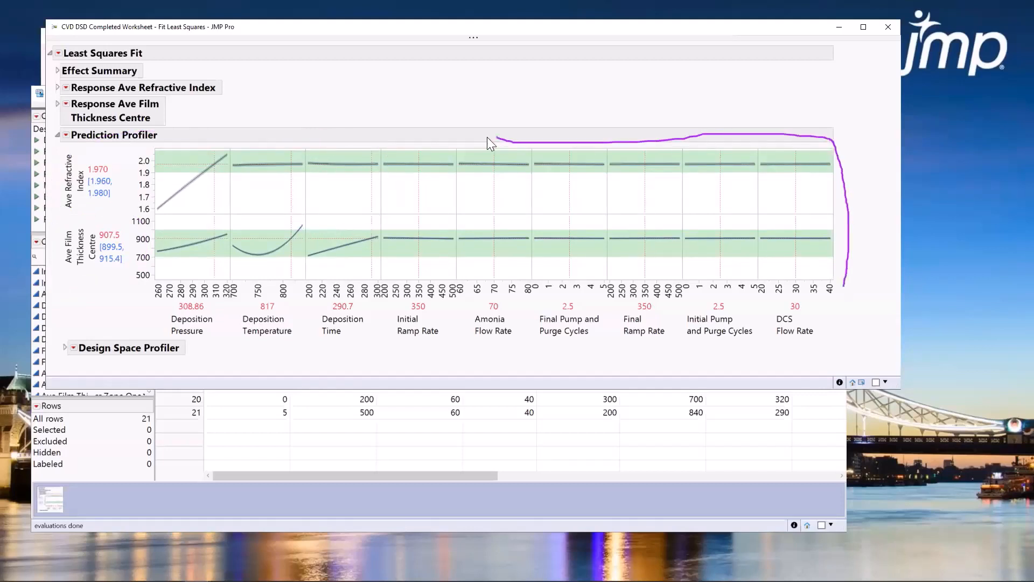
drag(386, 144, 375, 221)
mouse_move(381, 277)
mouse_down()
mouse_move(579, 302)
mouse_move(862, 280)
mouse_up()
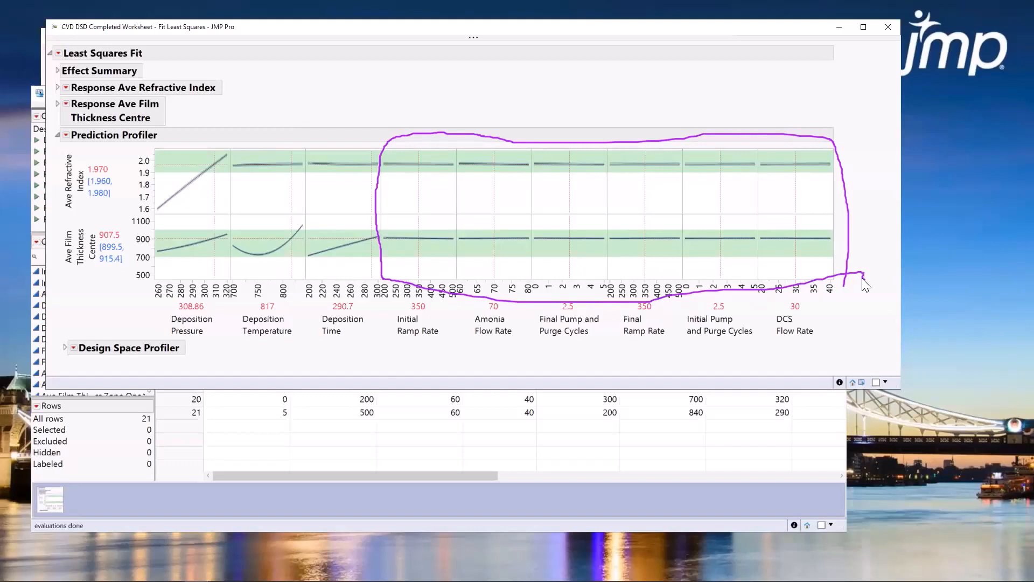
mouse_move(424, 354)
mouse_down()
mouse_move(389, 338)
mouse_move(424, 305)
mouse_move(770, 288)
mouse_move(811, 321)
mouse_move(715, 369)
mouse_move(398, 356)
mouse_move(367, 319)
mouse_move(286, 300)
mouse_move(149, 313)
mouse_move(296, 360)
mouse_move(362, 347)
mouse_up()
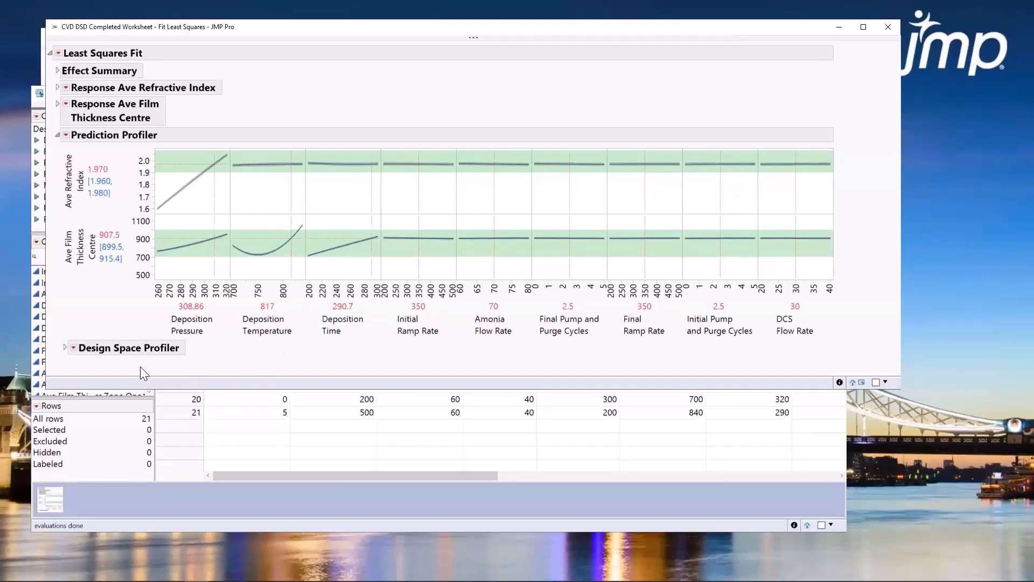
Expand the Design Space Profiler and lower Deposition Time's lower limit to 260.029, then raise it to 263.886
click(65, 348)
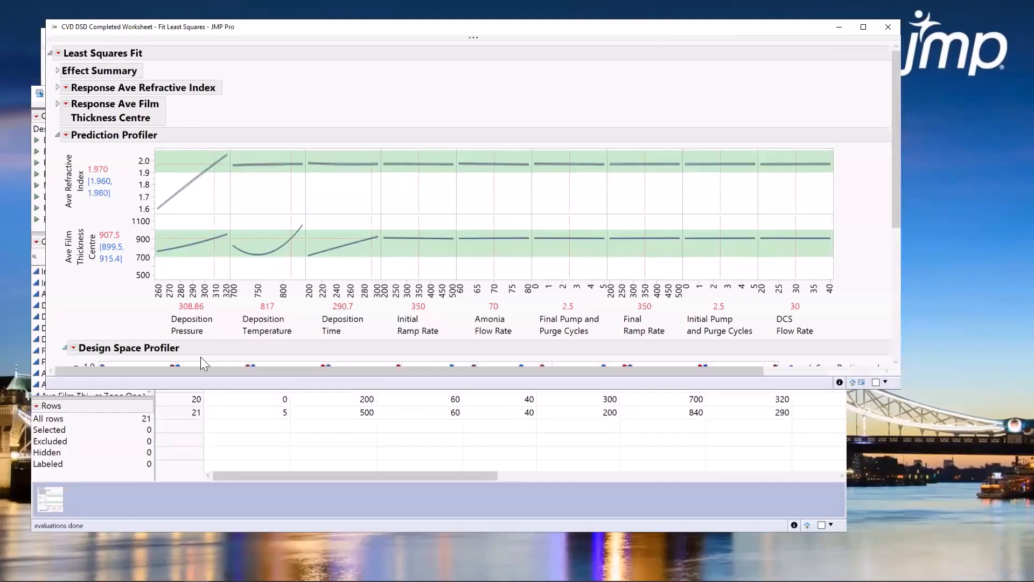
double_click(899, 384)
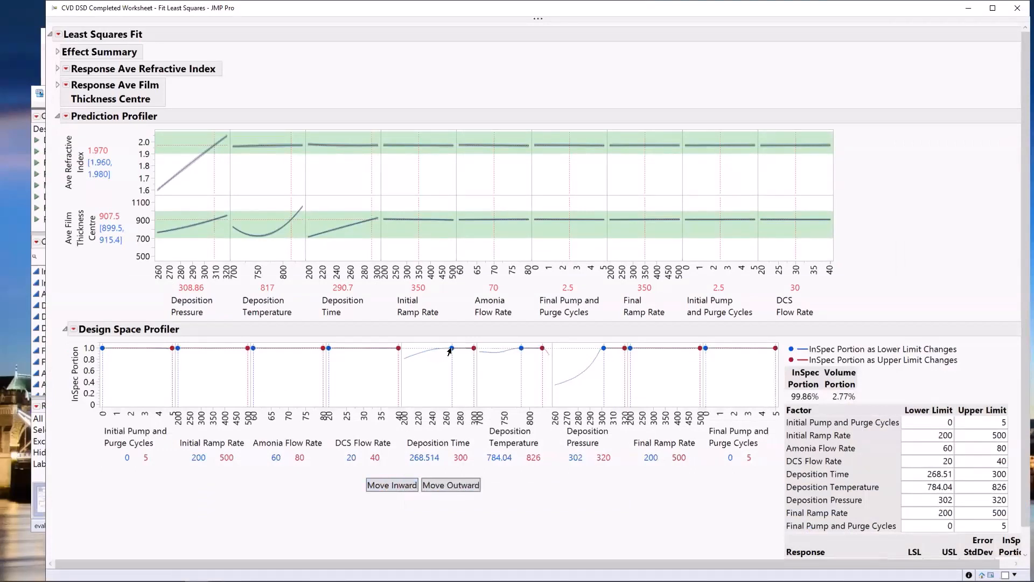
mouse_move(450, 349)
mouse_down()
mouse_move(424, 350)
mouse_move(444, 353)
mouse_up()
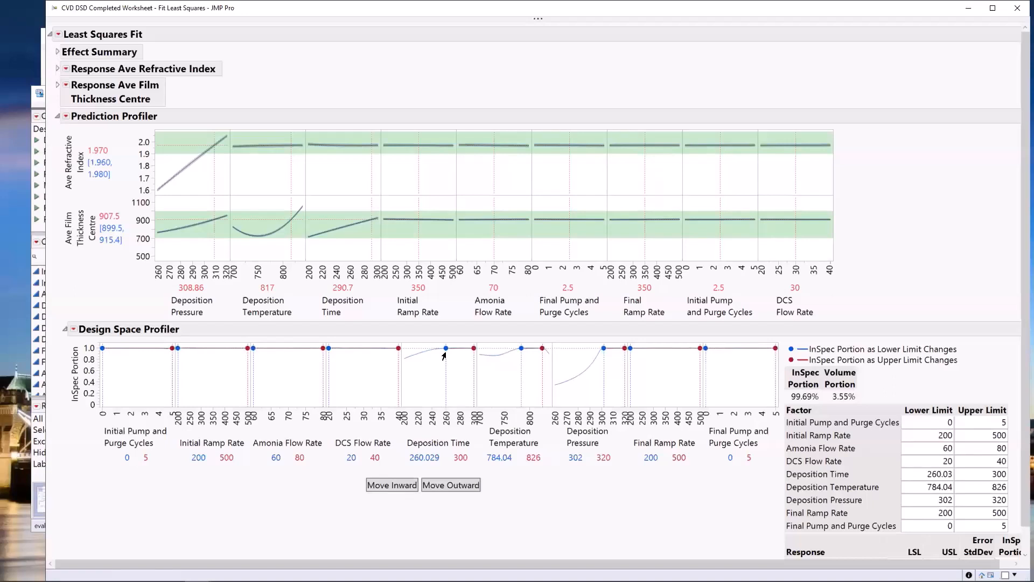
drag(442, 355, 446, 356)
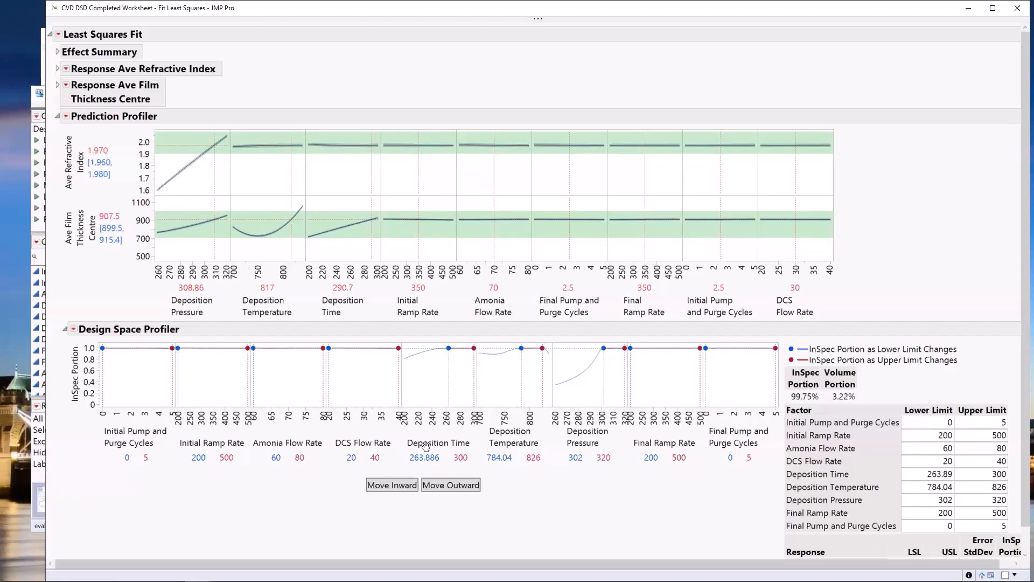
Review the three deposition factors' limits and the InSpec Portion, raise Deposition Time's lower limit to 266.2, and close the model report
mouse_move(407, 465)
mouse_down()
mouse_move(439, 428)
mouse_move(577, 410)
mouse_move(641, 465)
mouse_move(493, 478)
mouse_move(404, 466)
mouse_up()
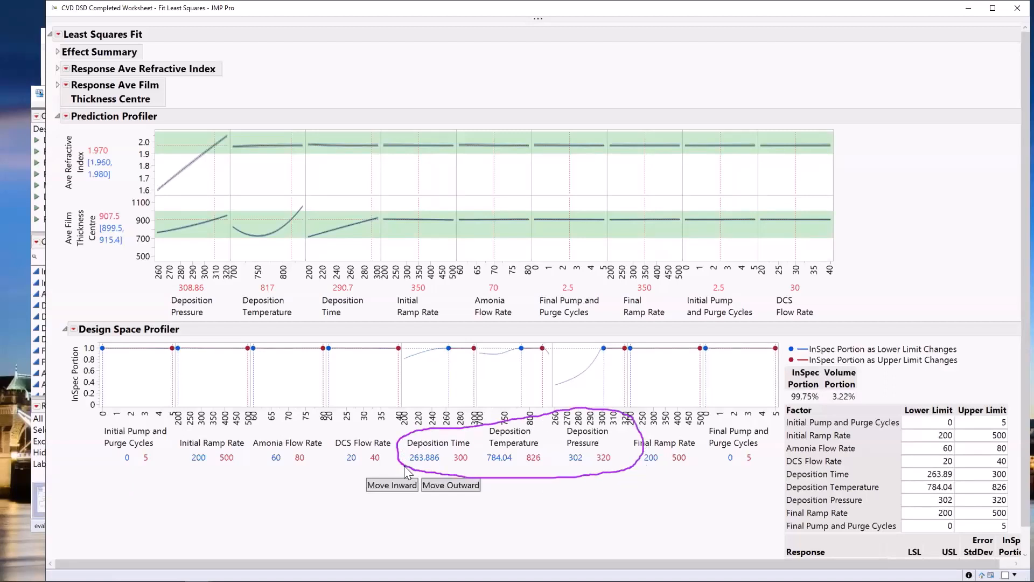
key(Escape)
mouse_move(890, 379)
mouse_down()
mouse_move(808, 382)
mouse_move(792, 412)
mouse_move(824, 410)
mouse_move(824, 384)
mouse_move(813, 378)
mouse_up()
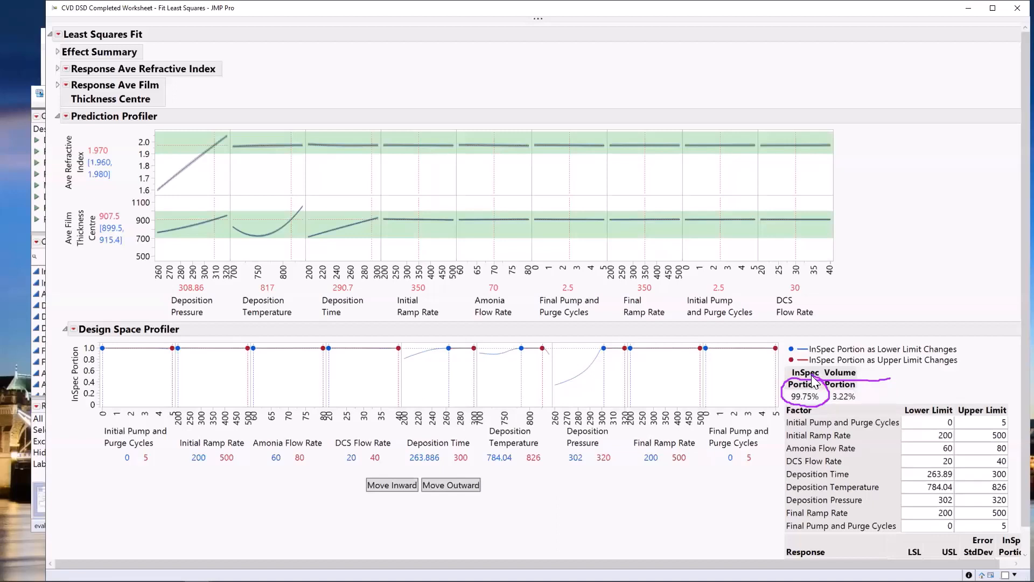
key(Escape)
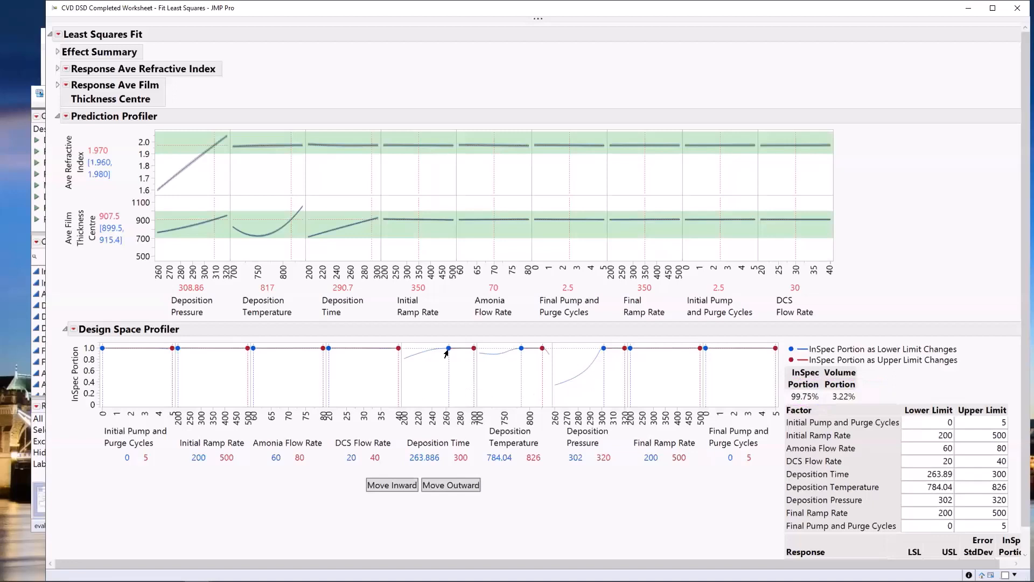
drag(445, 350, 449, 357)
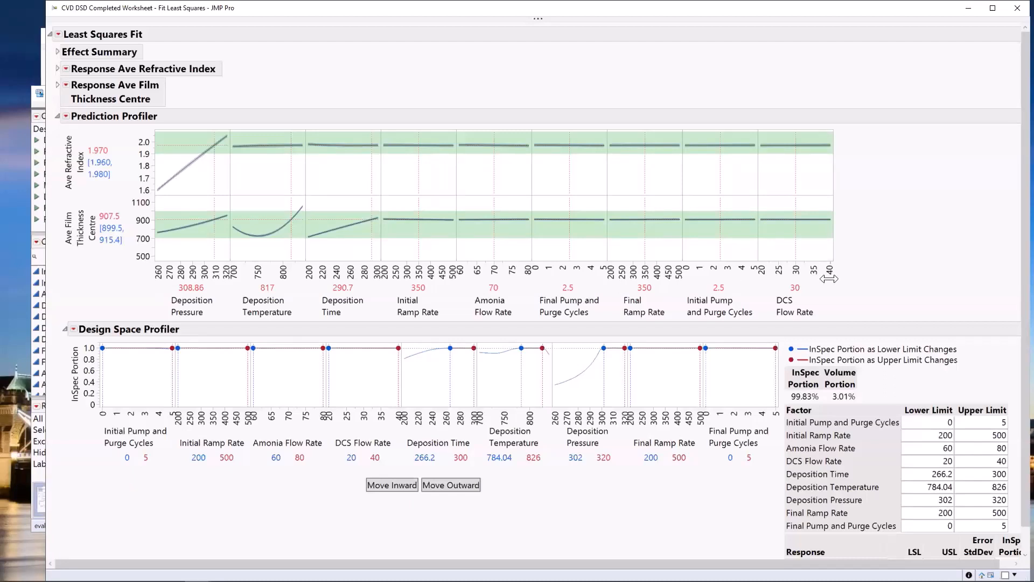
click(1016, 9)
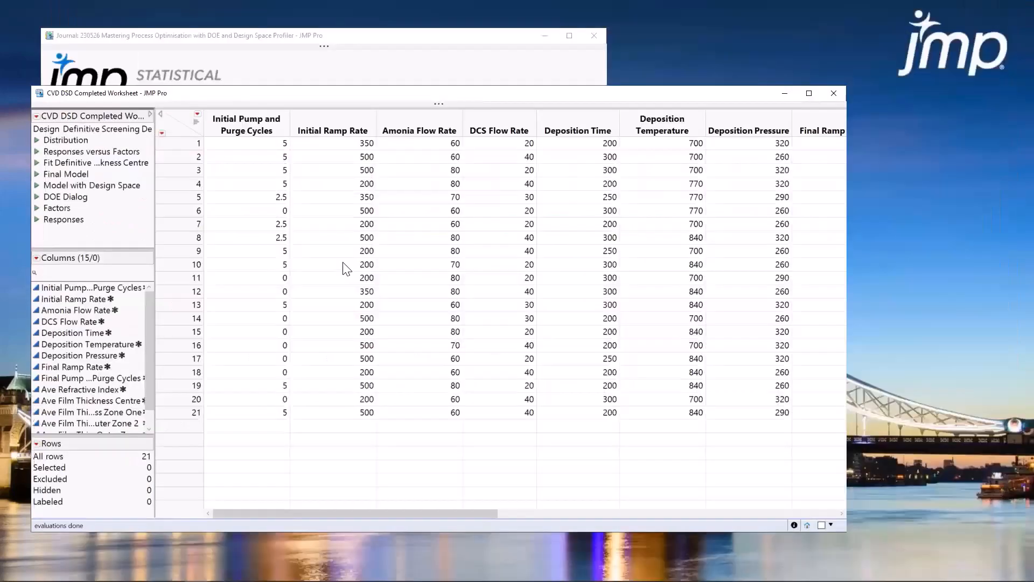
Run the Factors script to open the CVD Factors 2 table and widen its window to show all nine factor columns
click(37, 208)
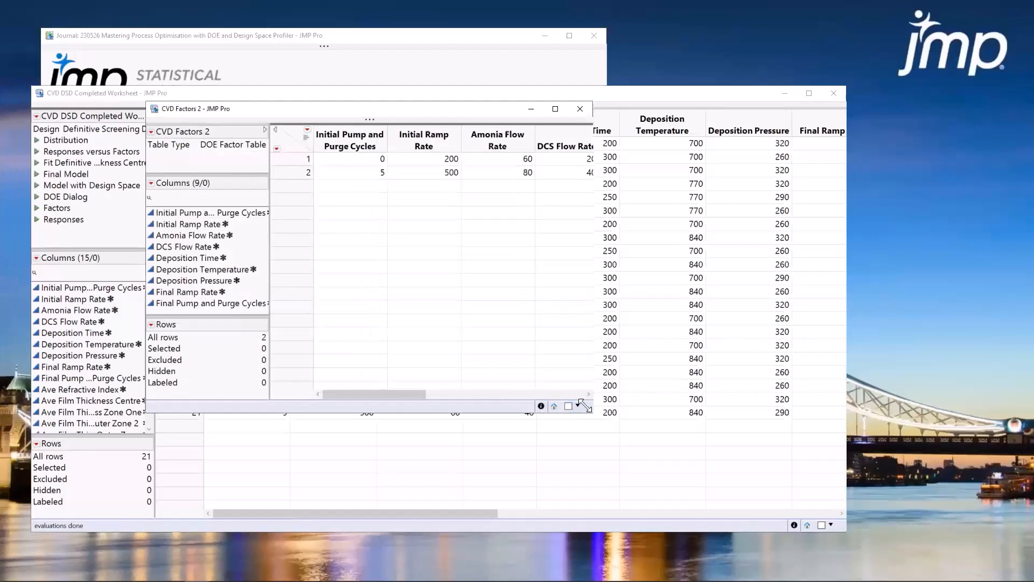
drag(585, 406, 1024, 418)
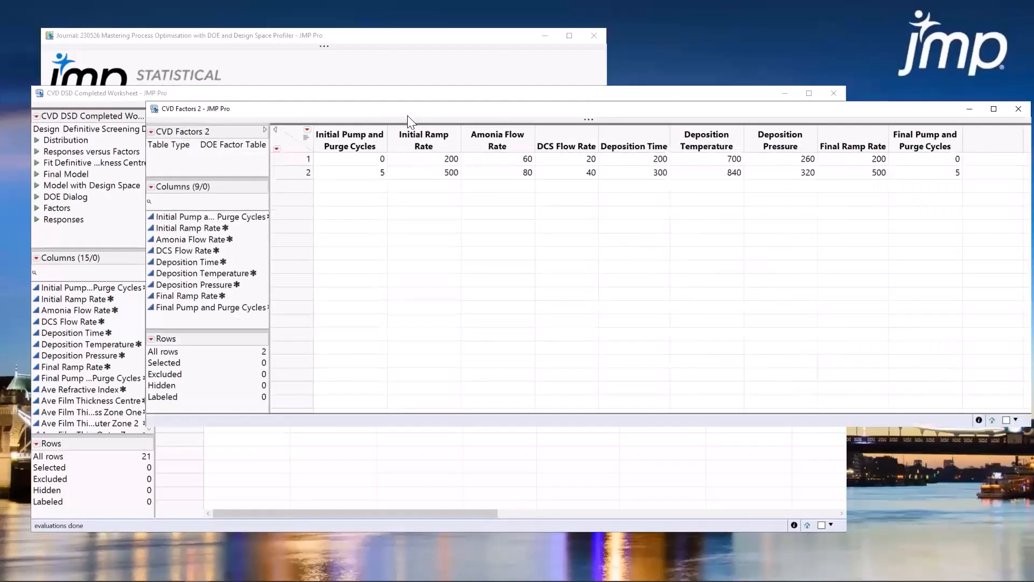
drag(264, 113, 173, 122)
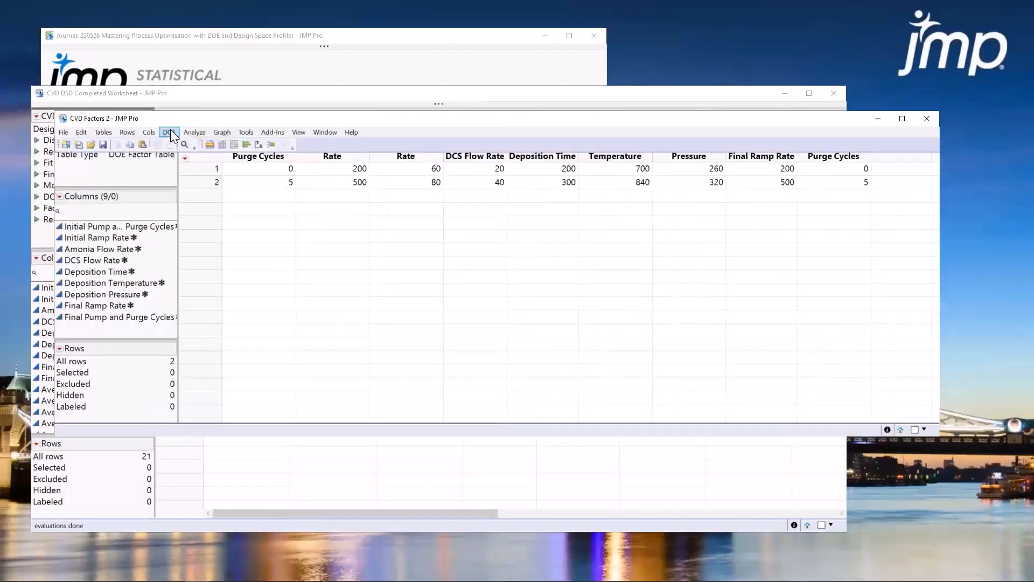
Start a new Definitive Screening Design and move its window below the factor table's rows
click(170, 133)
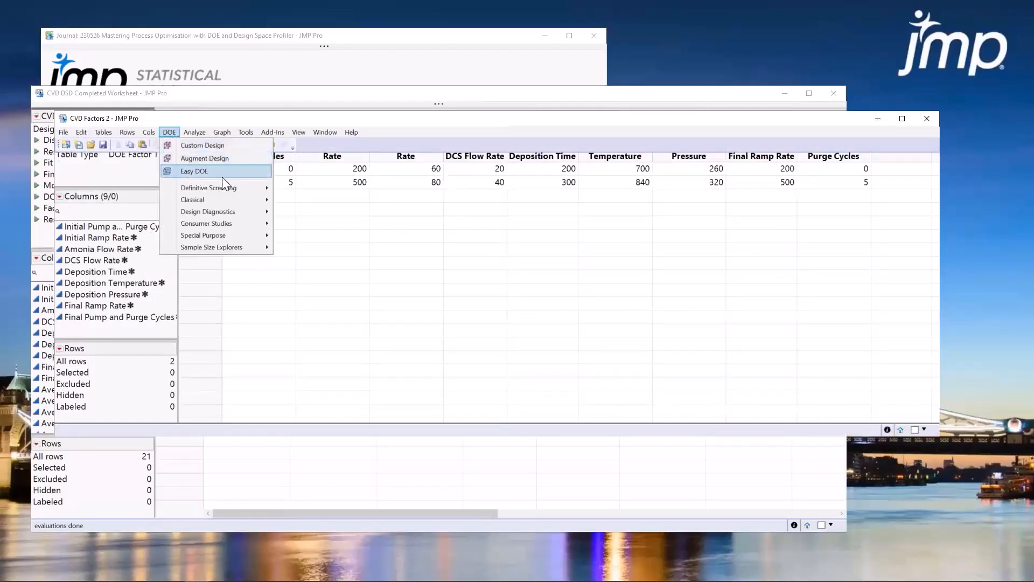
mouse_move(226, 188)
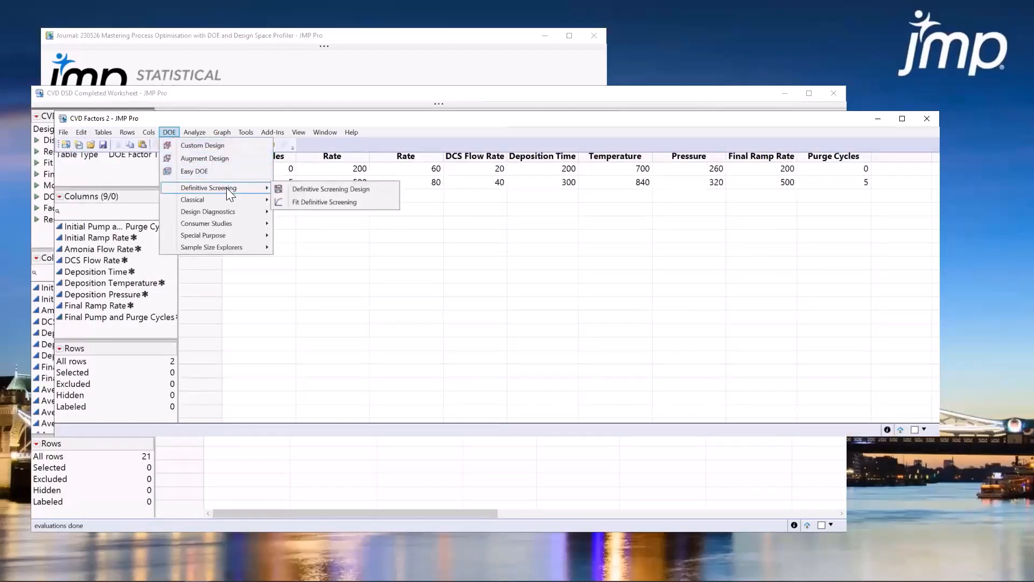
click(384, 190)
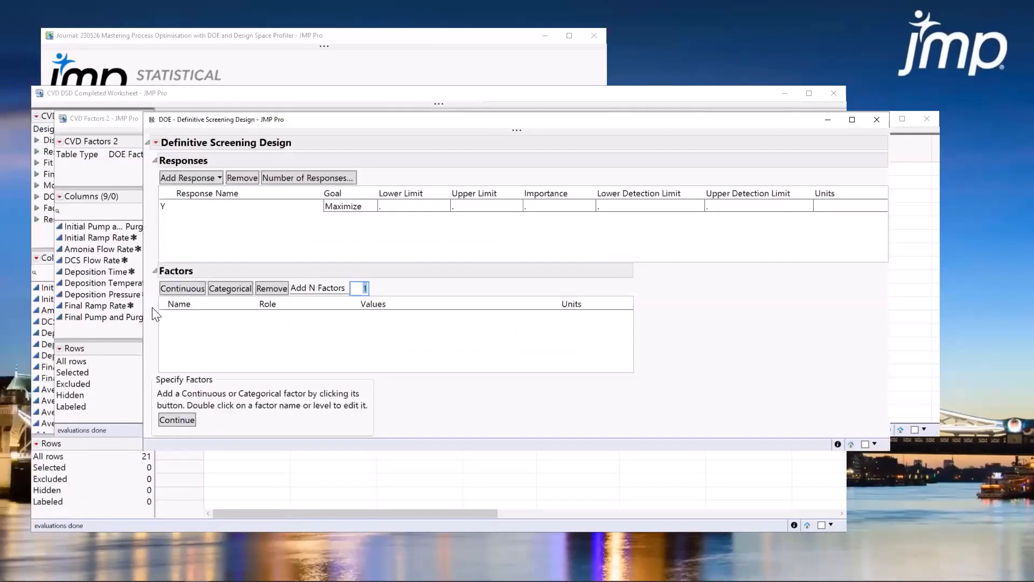
mouse_move(151, 266)
mouse_down()
mouse_move(384, 260)
mouse_move(167, 314)
mouse_move(141, 307)
mouse_up()
drag(221, 122, 234, 207)
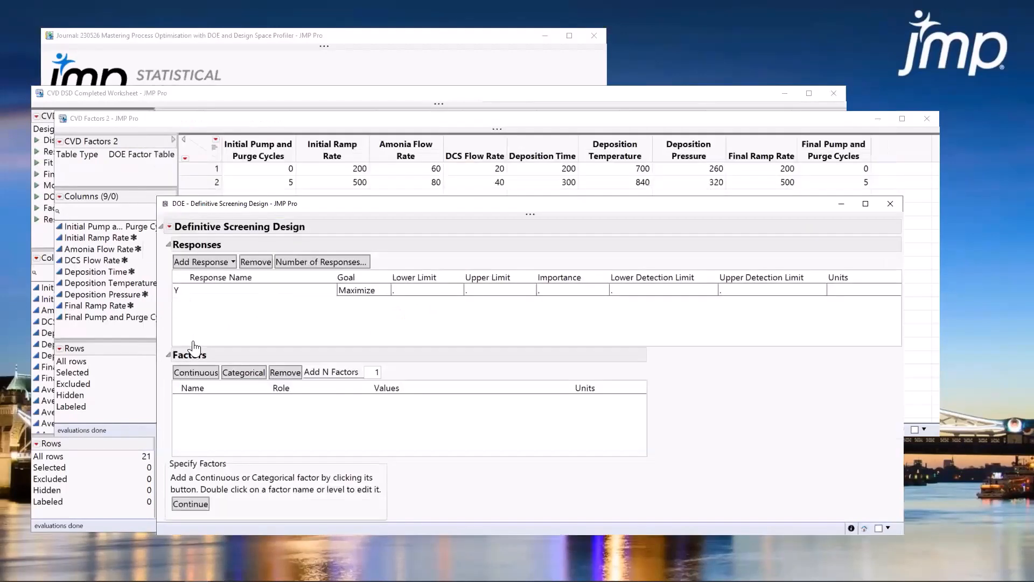
Add a continuous factor named Initial Pump and Purge Cycles with values from 0 to 5
click(196, 372)
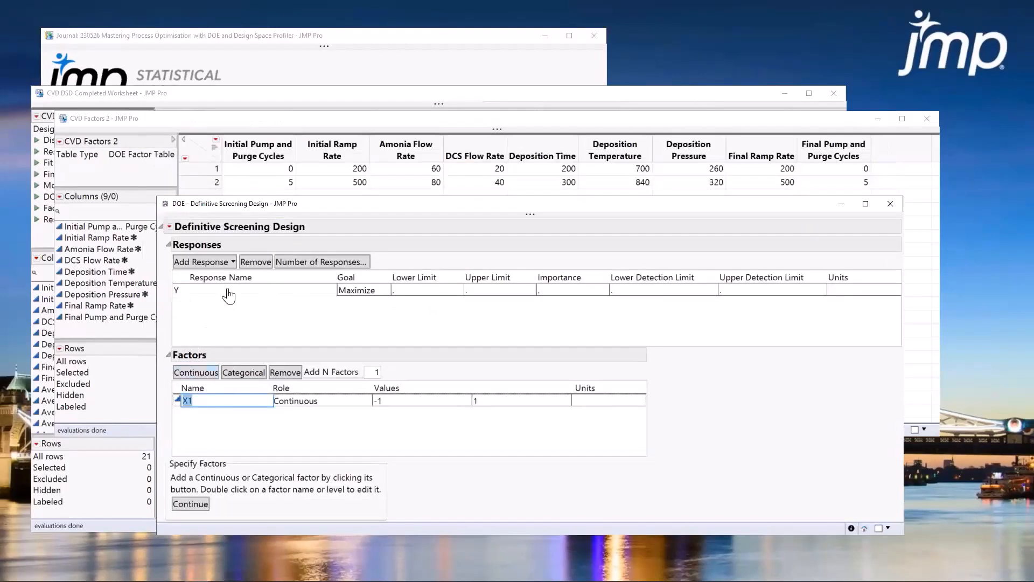
text(Initial Pump and Purge Cycles)
click(278, 439)
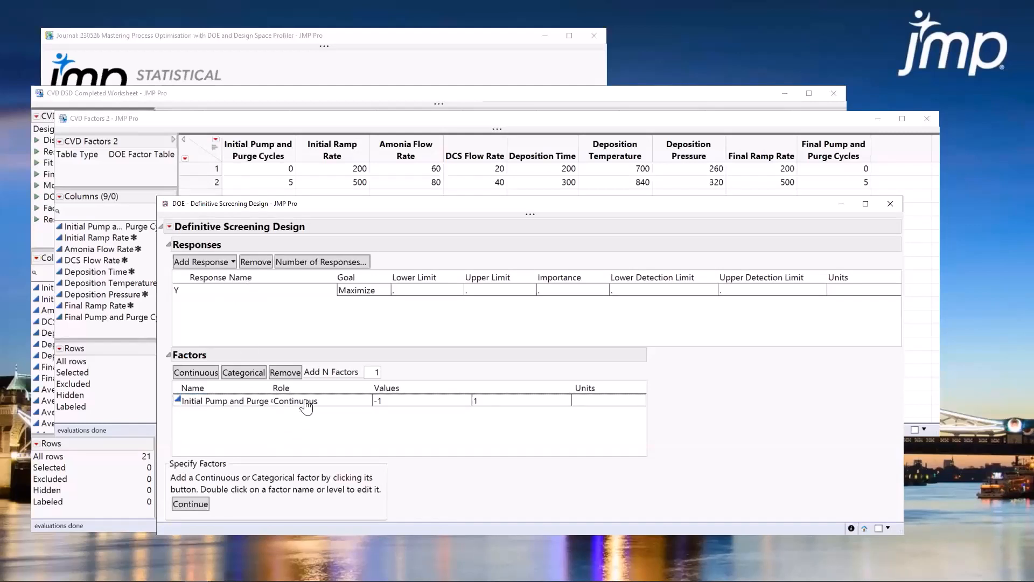
key(Tab)
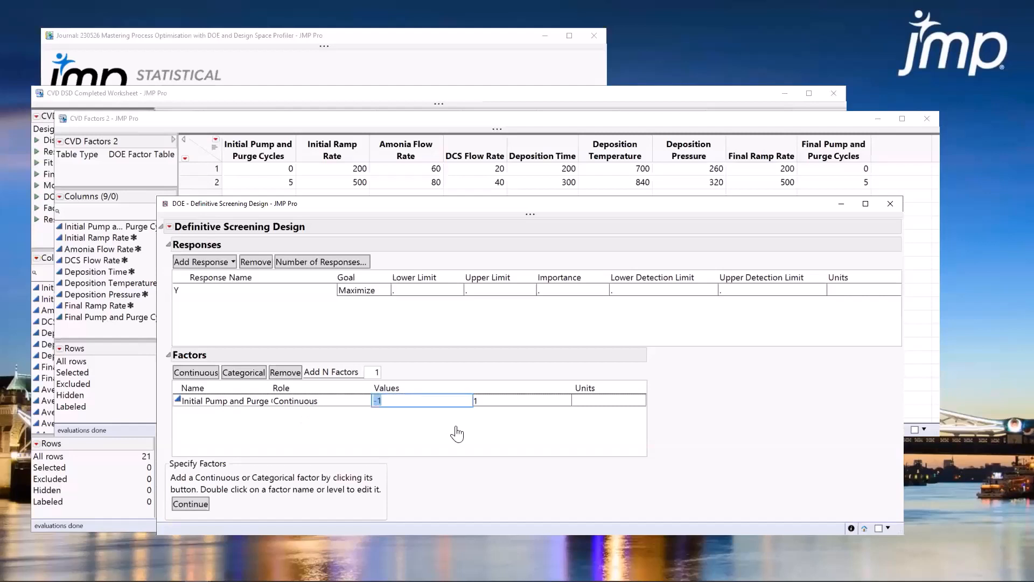
text(0)
double_click(503, 399)
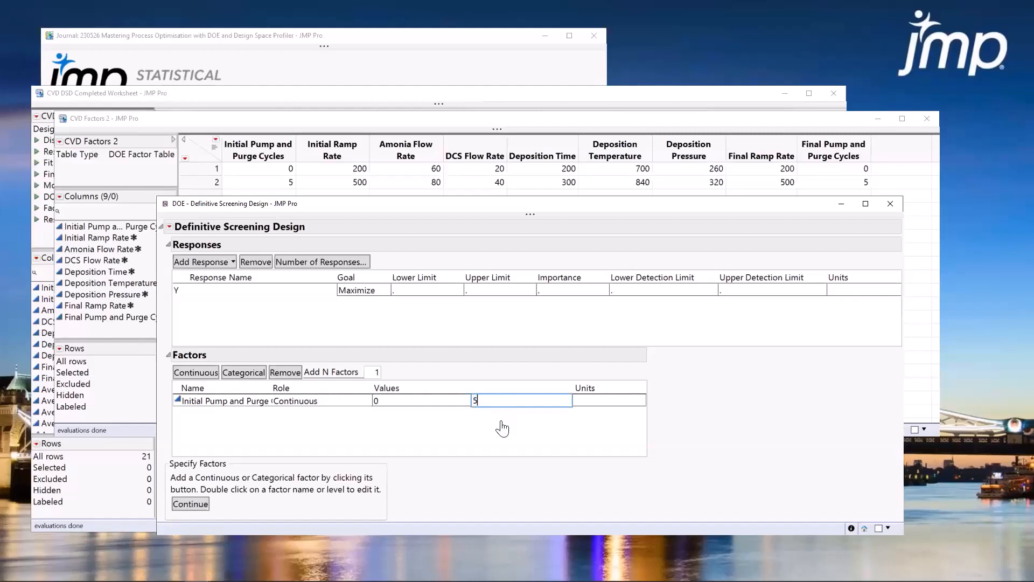
text(5)
key(Return)
mouse_move(470, 465)
mouse_down()
mouse_move(450, 467)
mouse_move(370, 400)
mouse_move(515, 423)
mouse_up()
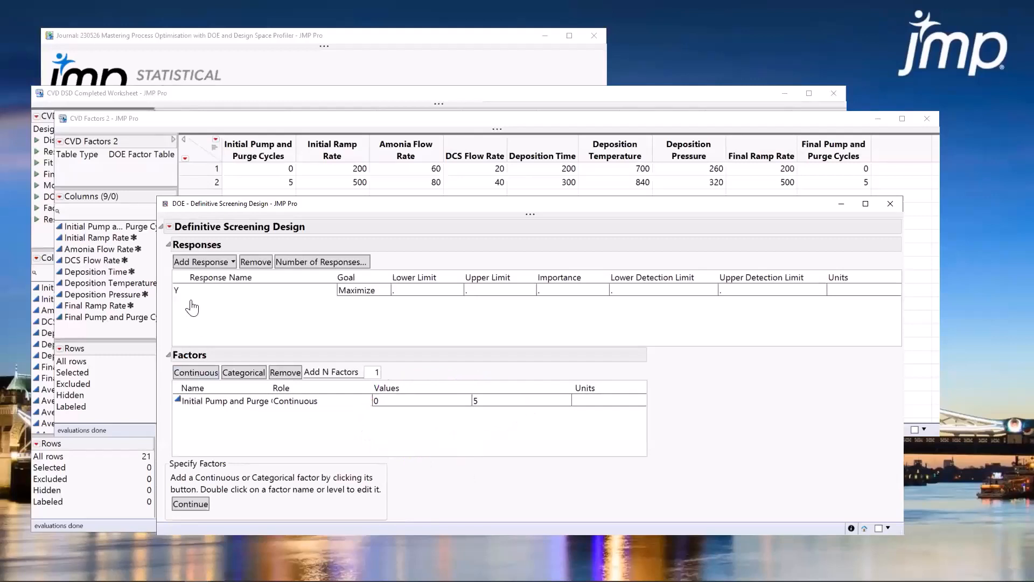
Load all the factors from the CVD Factors 2 table into the design, then close that table without saving
click(169, 228)
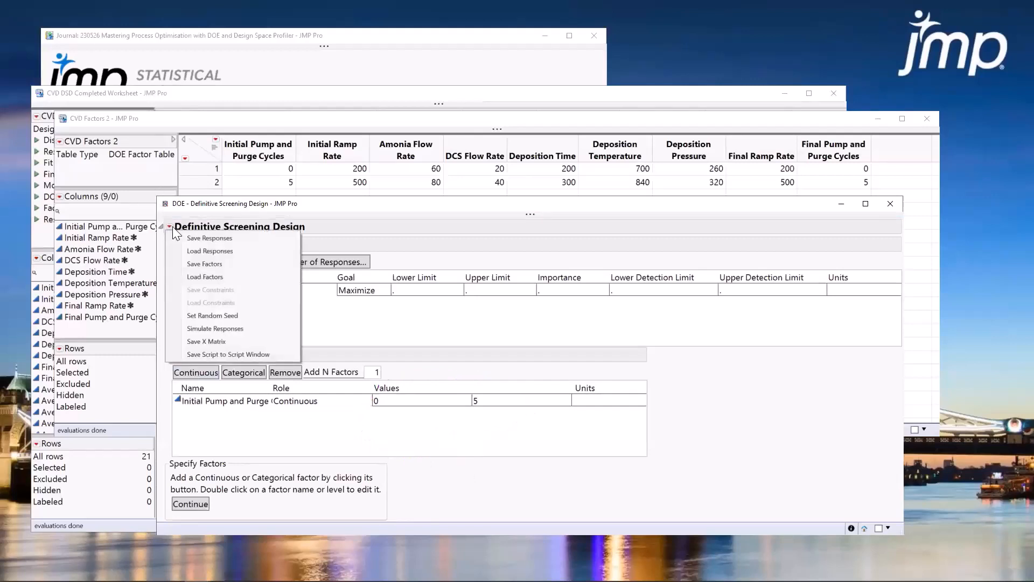
click(205, 273)
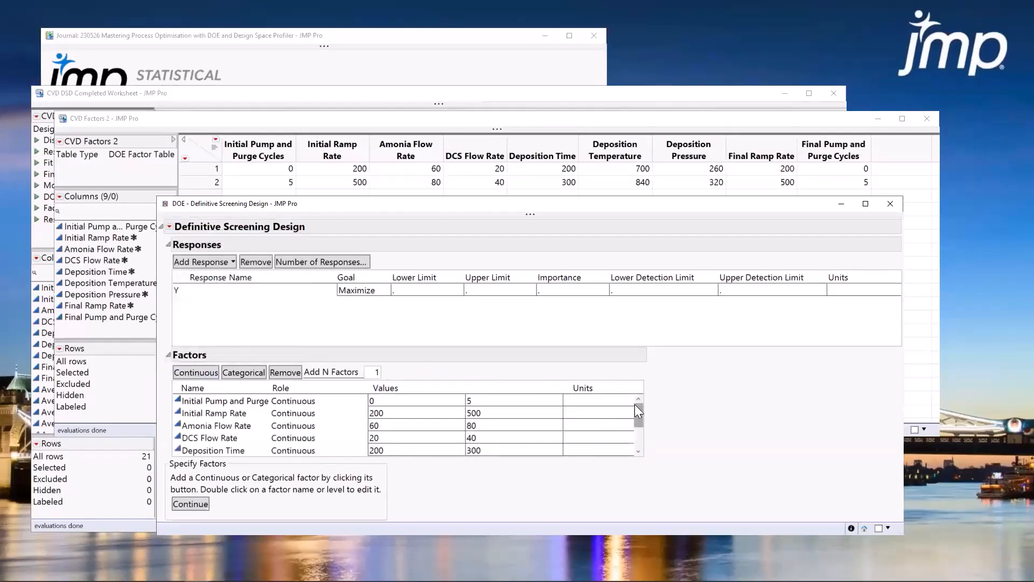
scroll(639, 423, down, 2)
scroll(639, 426, up, 2)
click(931, 114)
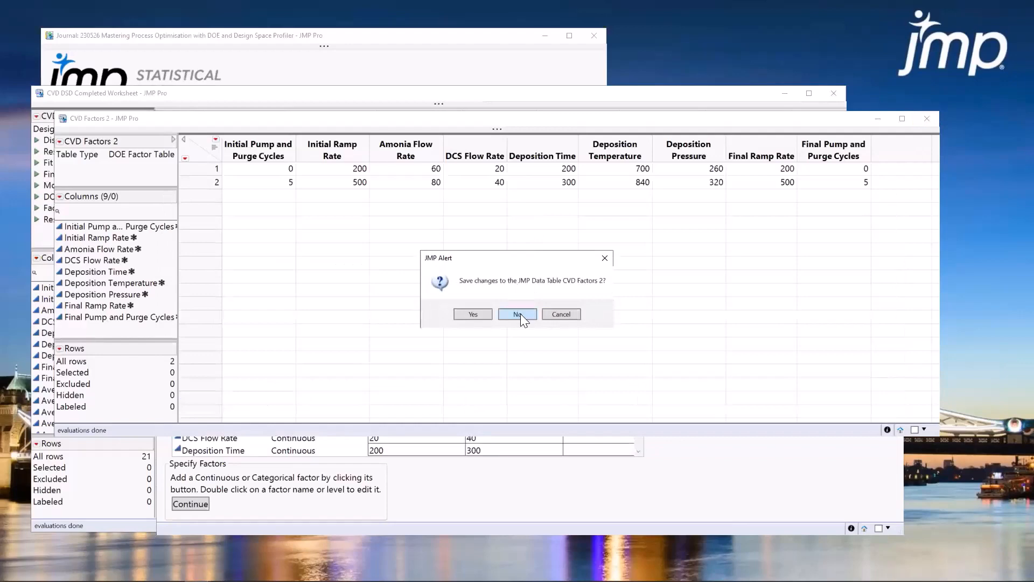
click(521, 313)
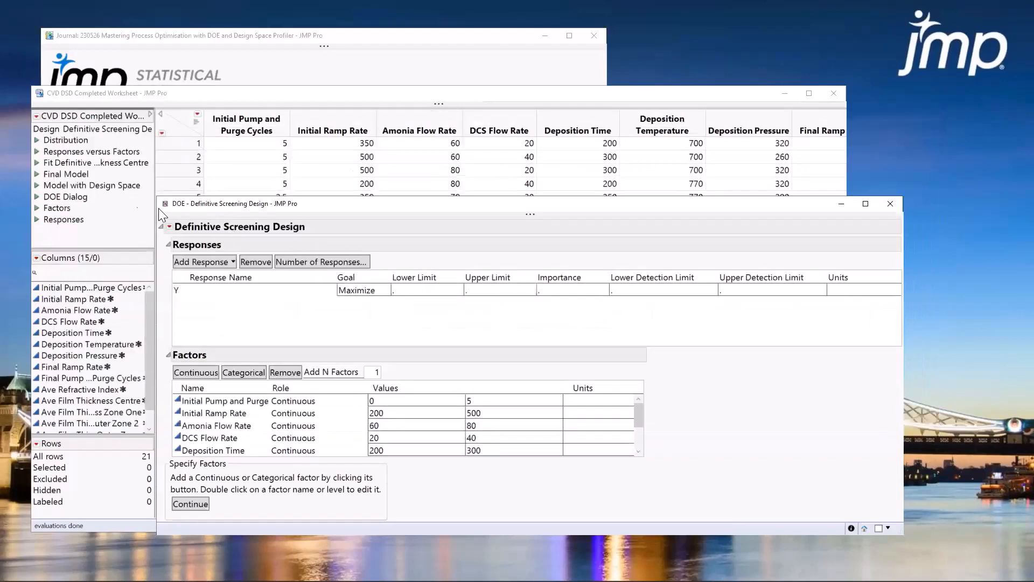
Run the Responses script to open the CVD Responses table and arrange it so its rows show above the design window
click(35, 220)
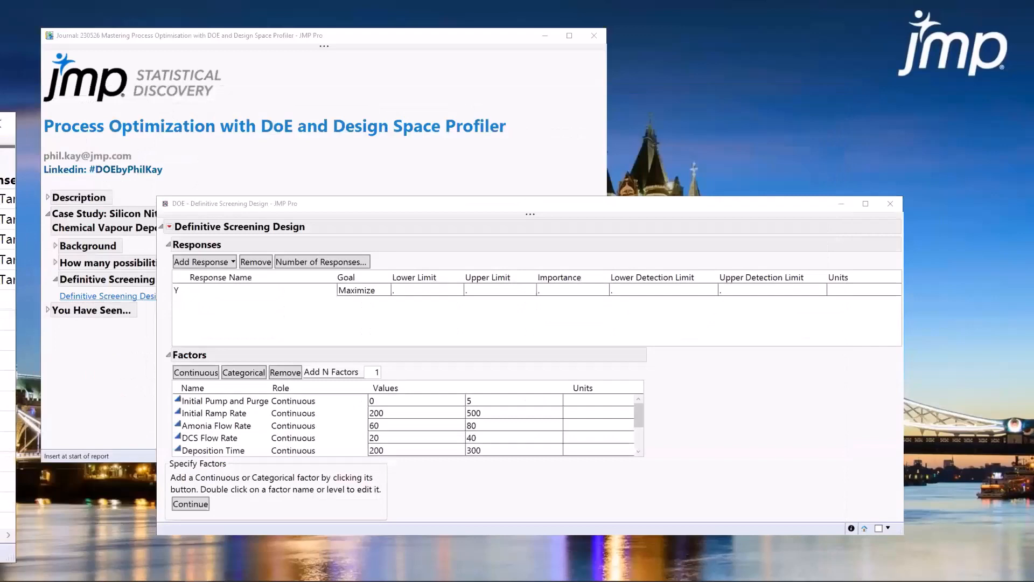
drag(1, 124, 377, 88)
click(536, 204)
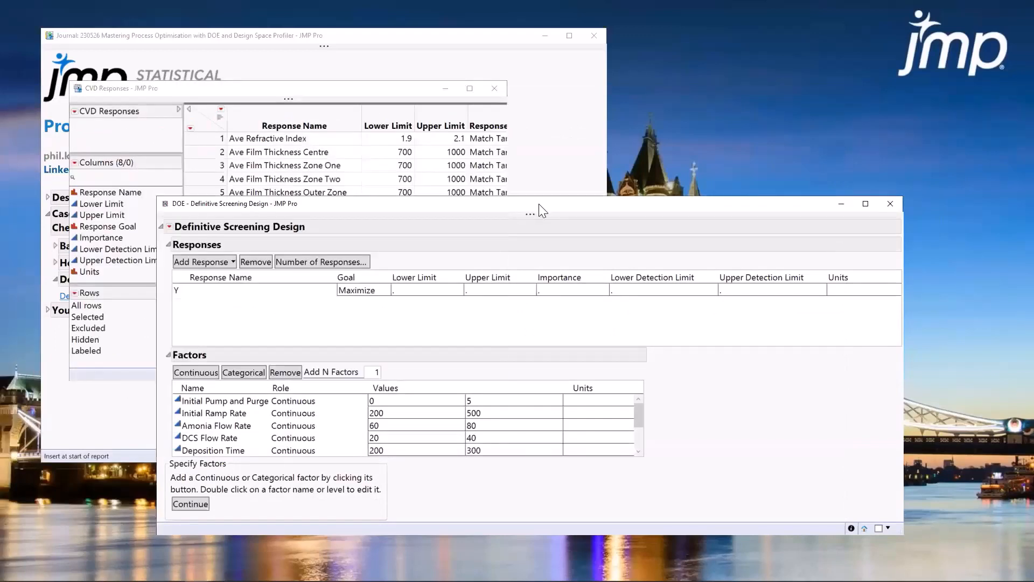
drag(231, 200, 317, 224)
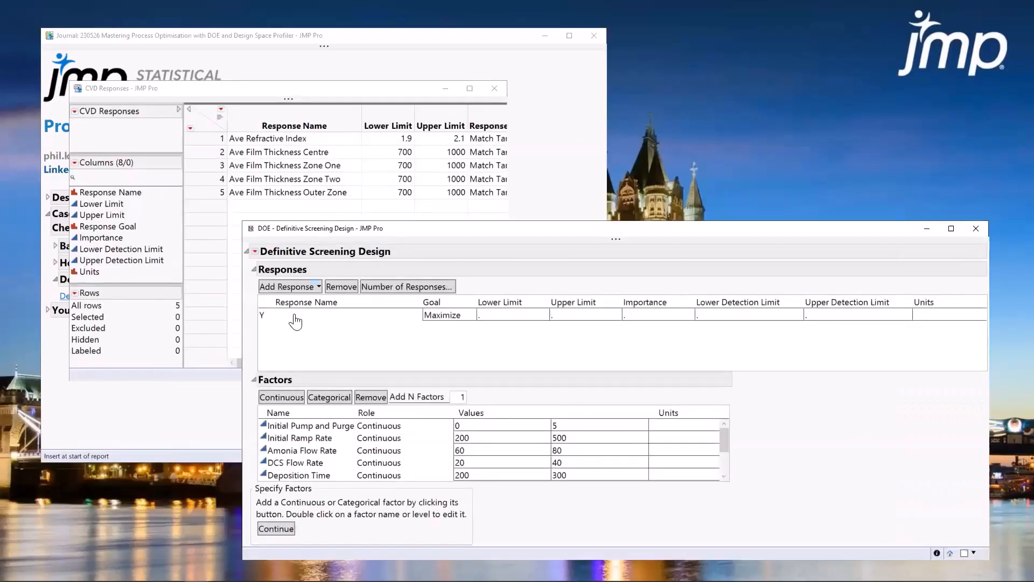
Load the responses from the CVD Responses table into the design and open Ave Refractive Index's lower limit for editing
click(255, 251)
click(297, 275)
drag(366, 228, 268, 195)
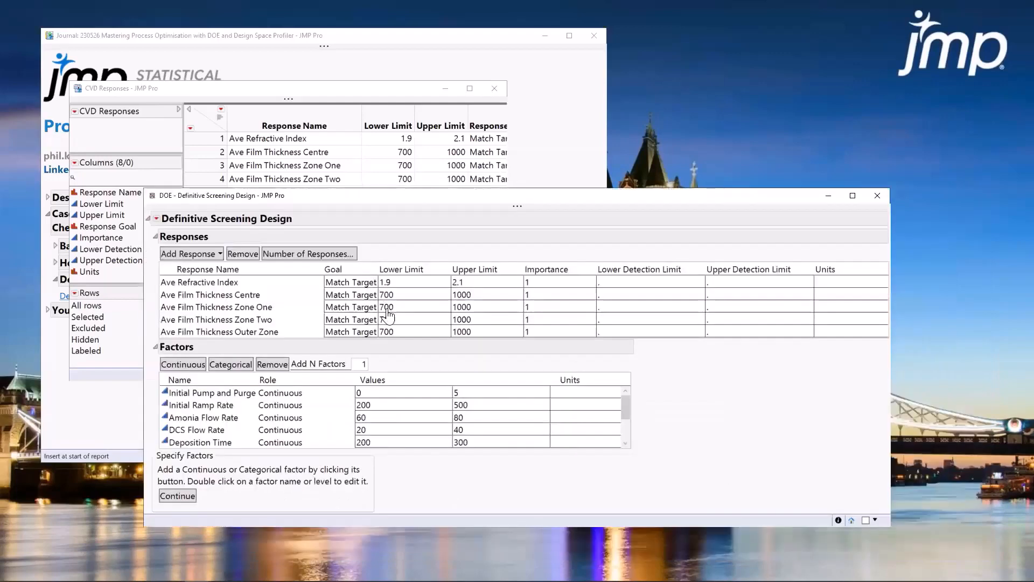
click(195, 283)
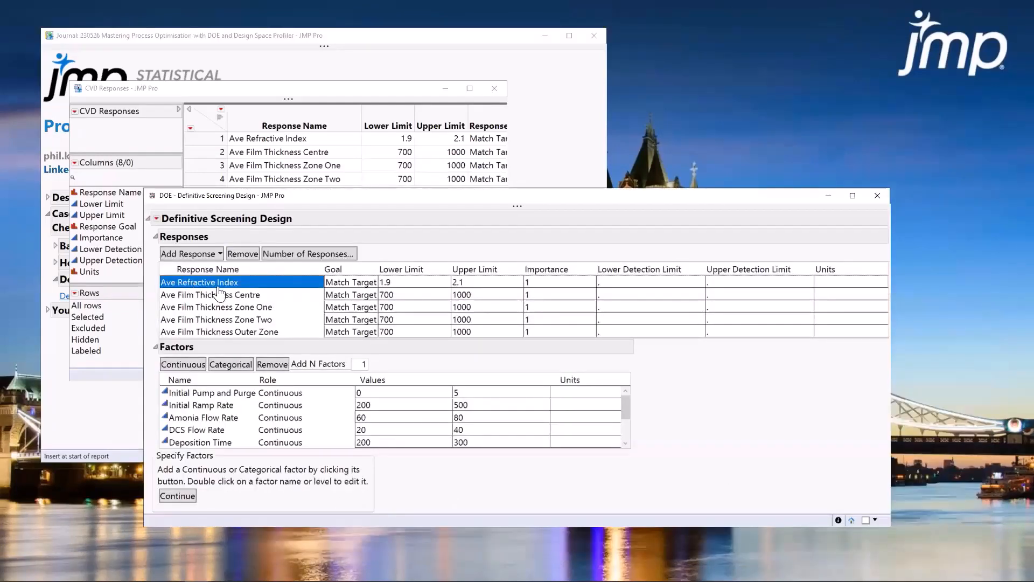
click(399, 283)
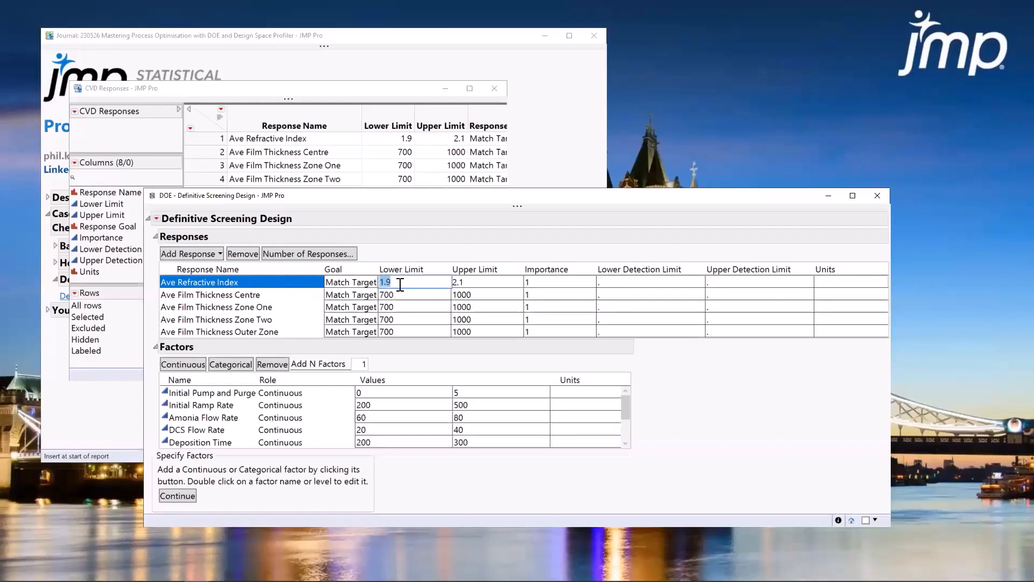
Leave the response limits as loaded and continue from the factors to the design options
click(472, 284)
click(424, 256)
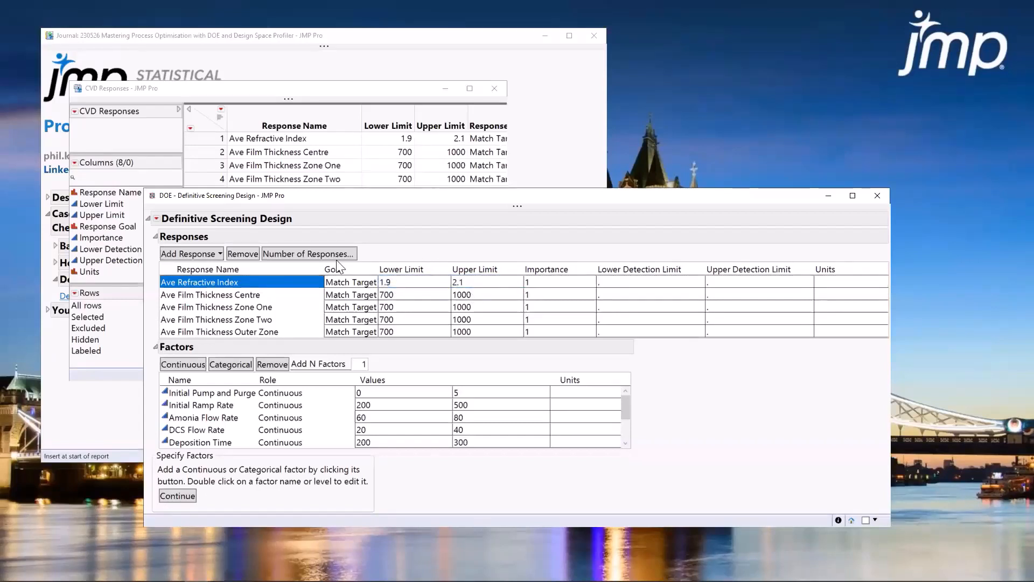
click(172, 286)
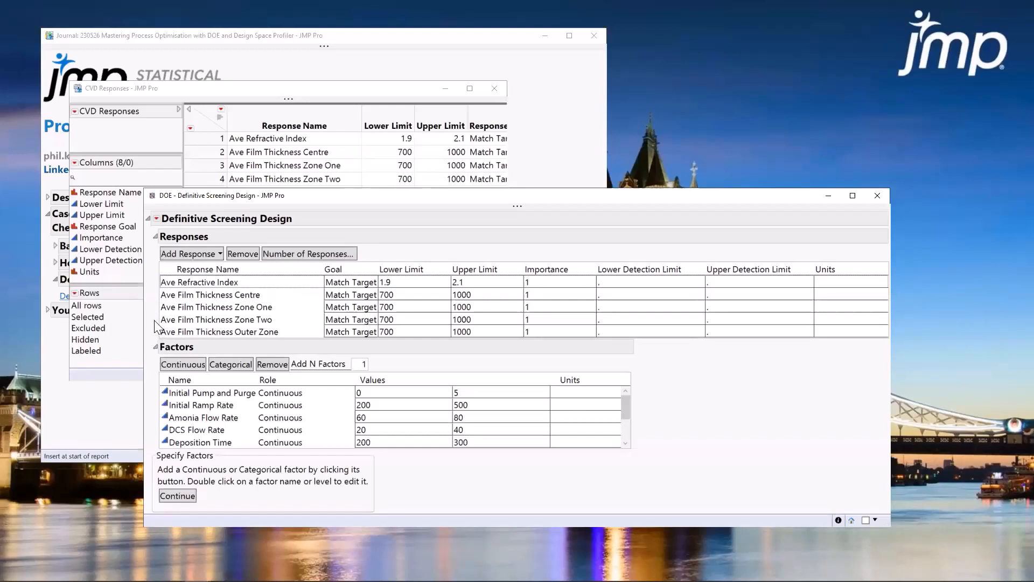
mouse_move(146, 387)
mouse_down()
mouse_move(154, 334)
mouse_move(565, 451)
mouse_move(137, 448)
mouse_move(145, 378)
mouse_up()
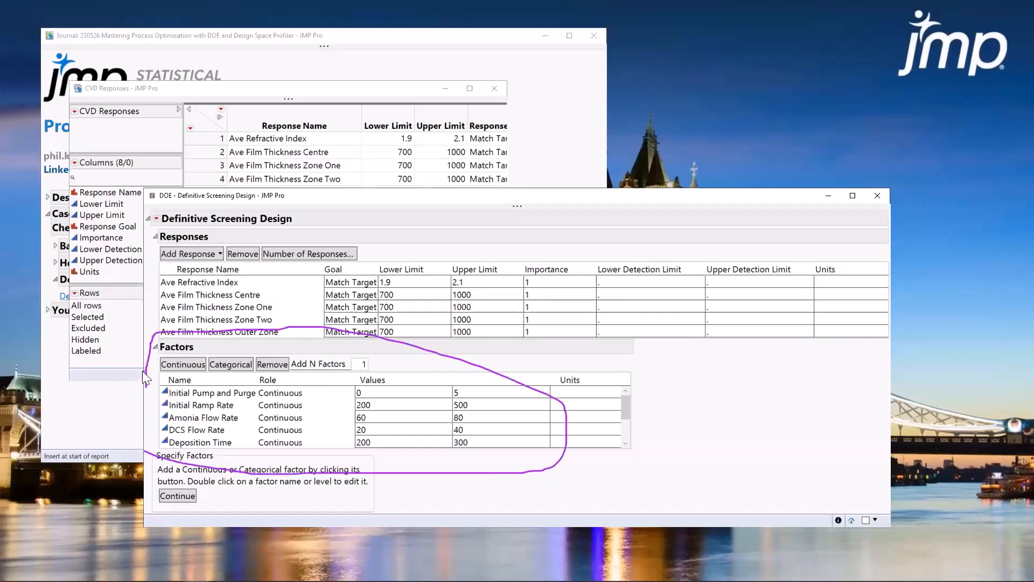
click(171, 496)
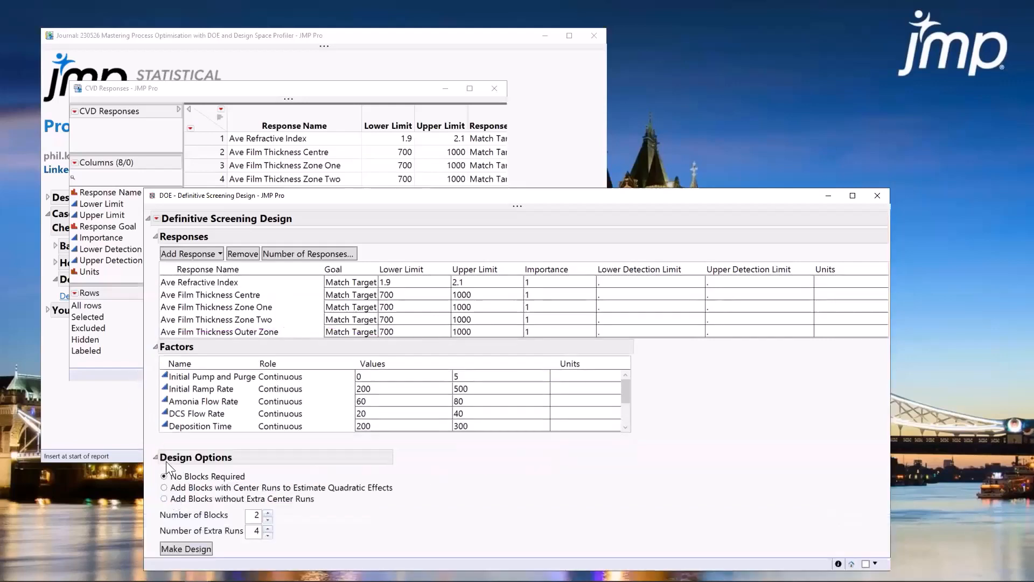
drag(274, 198, 266, 135)
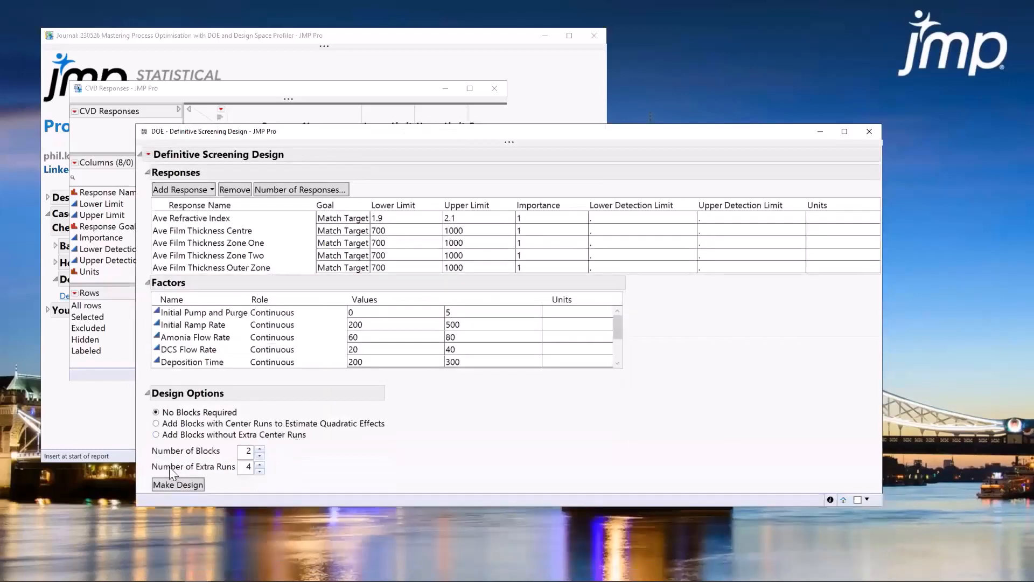
Make the definitive screening design with no blocks required and 4 extra runs
mouse_move(145, 466)
mouse_down()
mouse_move(212, 454)
mouse_move(270, 476)
mouse_up()
drag(138, 472, 150, 457)
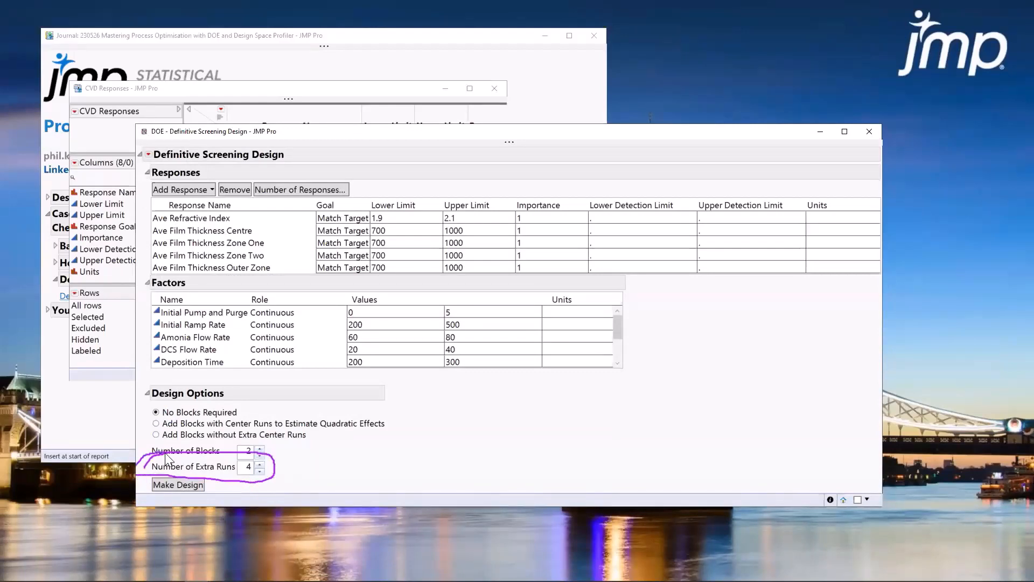
key(Escape)
click(172, 484)
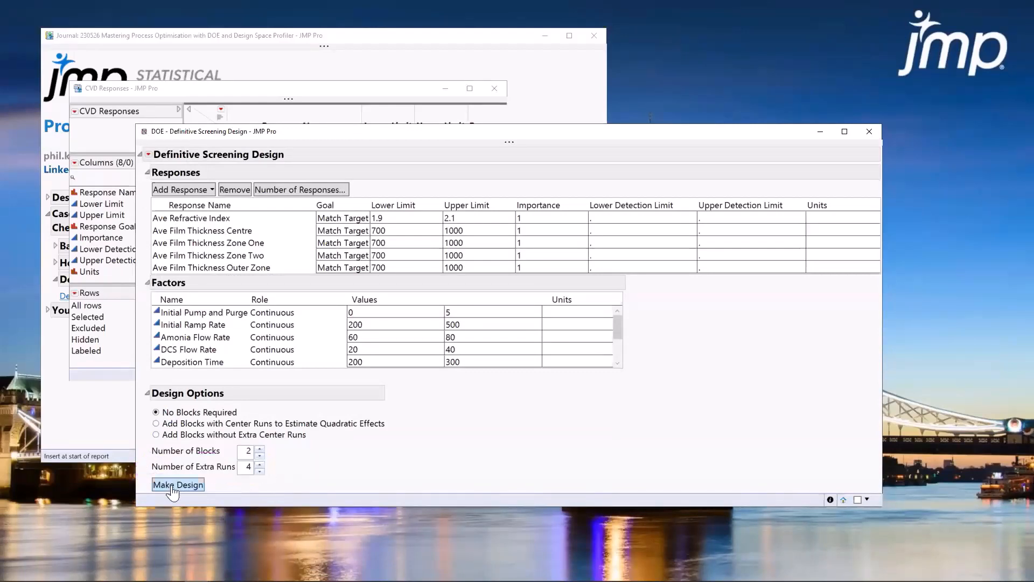
Examine the generated design's run table and the factor settings planned for each run
scroll(259, 402, up, 4)
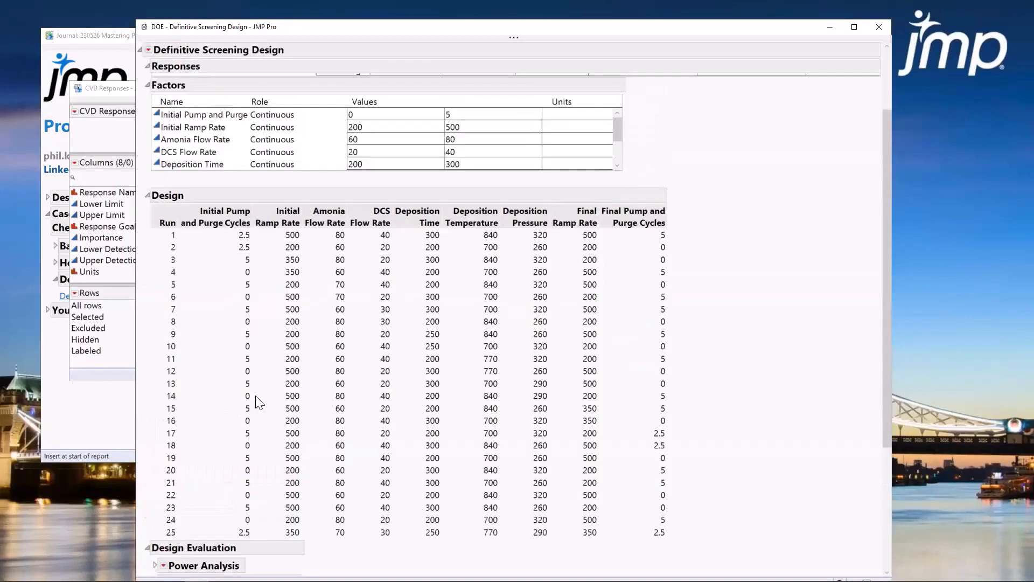
scroll(259, 402, down, 1)
mouse_move(152, 488)
mouse_down()
mouse_move(139, 254)
mouse_move(235, 188)
mouse_move(656, 185)
mouse_move(732, 456)
mouse_move(607, 523)
mouse_move(181, 496)
mouse_up()
key(Escape)
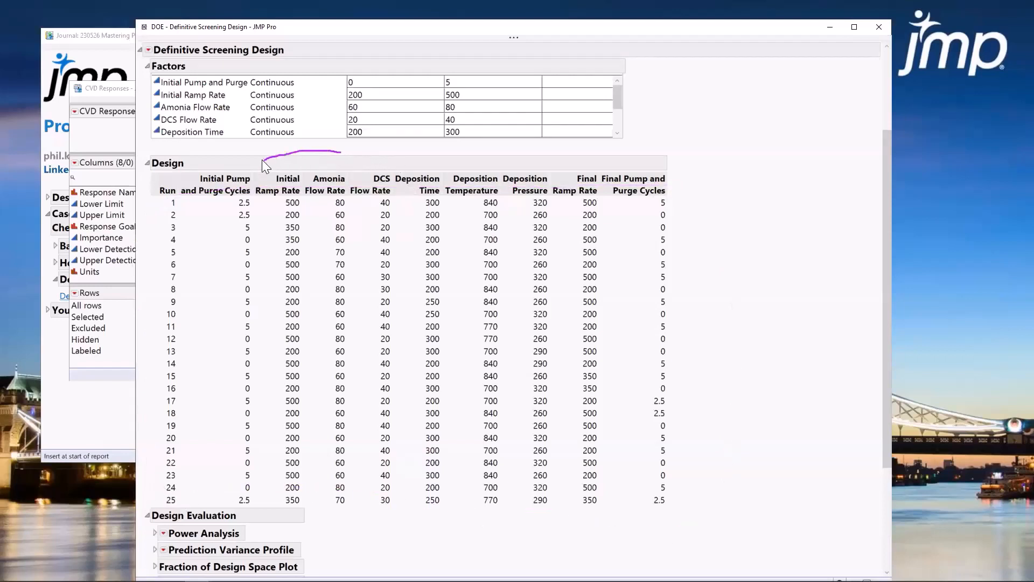
mouse_move(181, 194)
mouse_down()
mouse_move(190, 219)
mouse_move(504, 232)
mouse_up()
key(Escape)
Close the Definitive Screening Design window and the CVD Responses table without saving
click(878, 27)
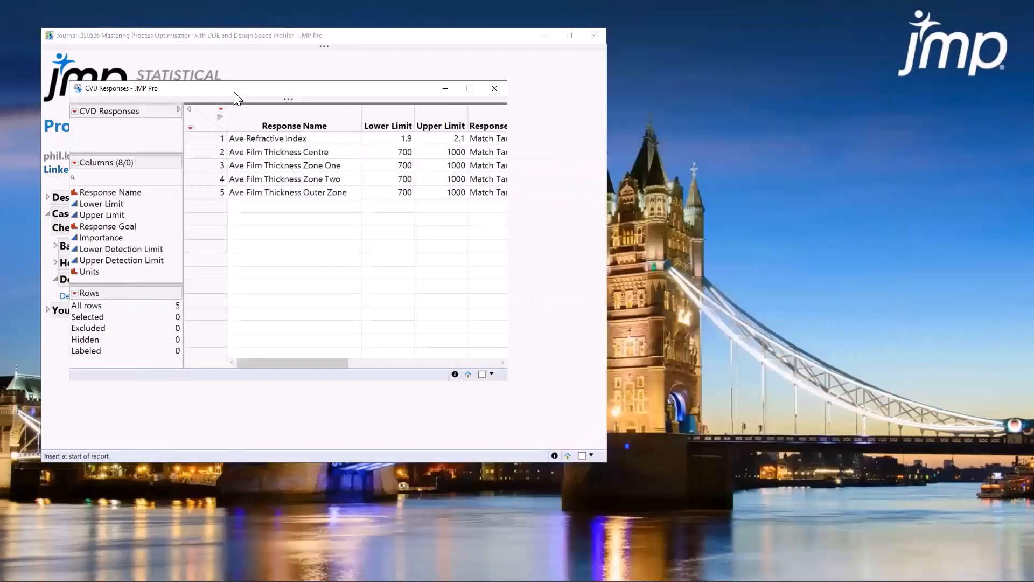
drag(234, 91, 201, 205)
click(461, 202)
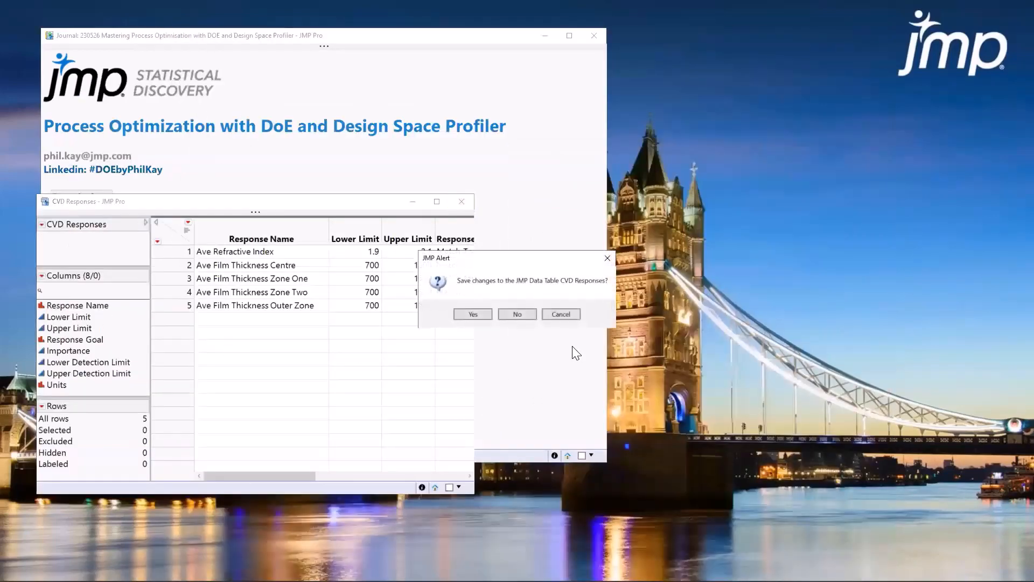
click(517, 314)
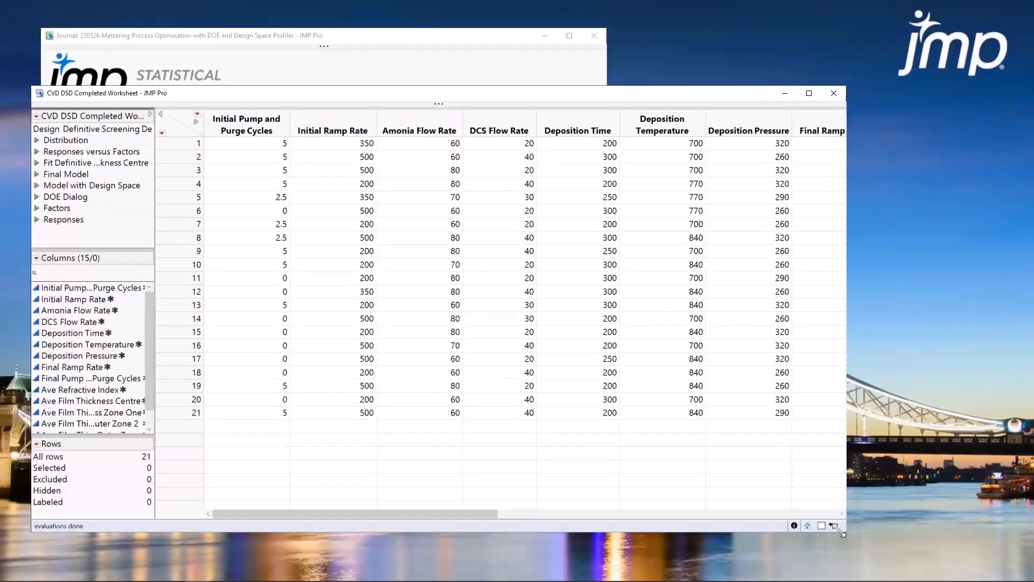
Show header graphs in the widened CVD DSD Completed Worksheet and highlight the runs at each Initial Pump and Purge Cycles level
drag(841, 532, 948, 520)
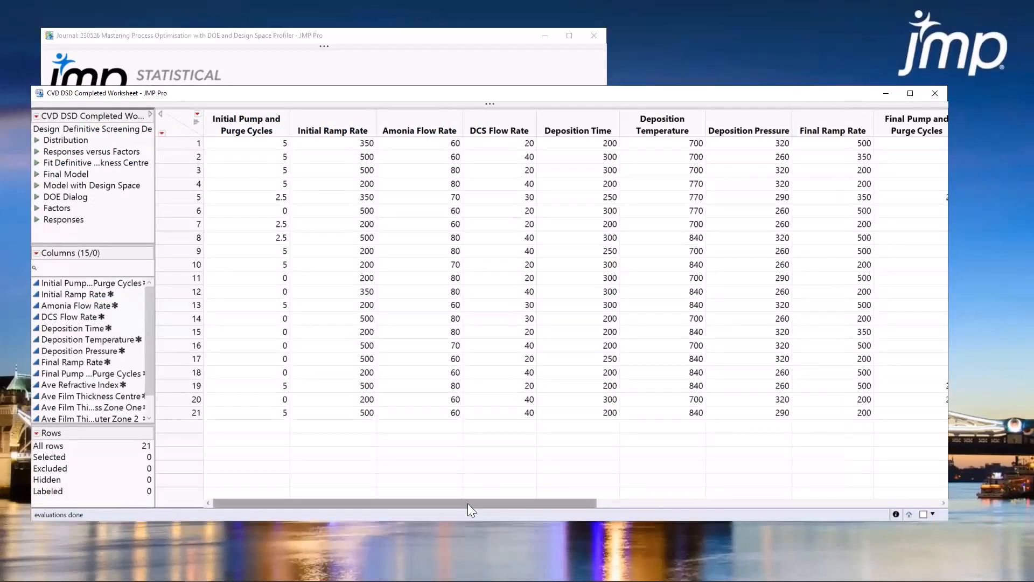
click(197, 120)
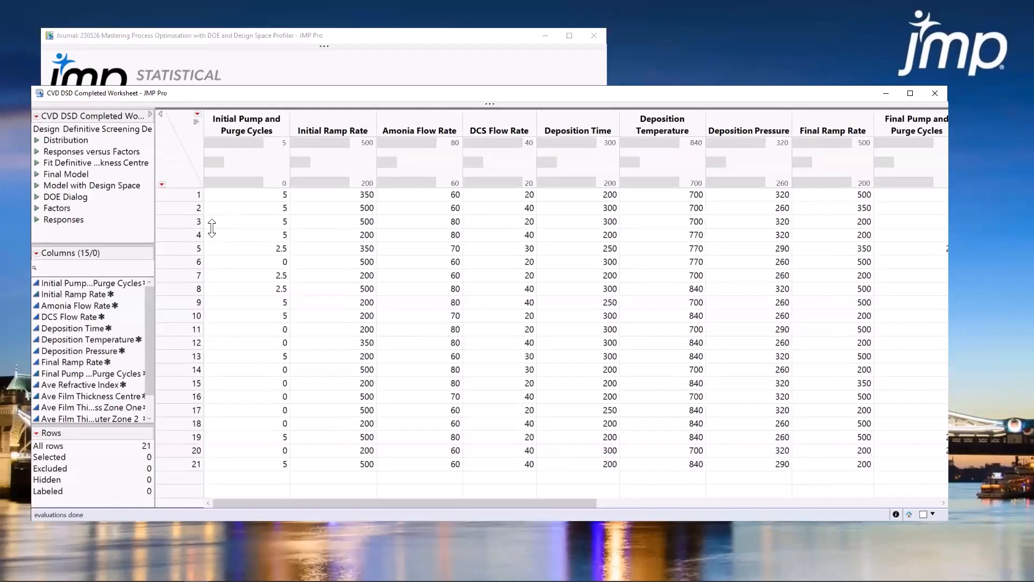
click(234, 143)
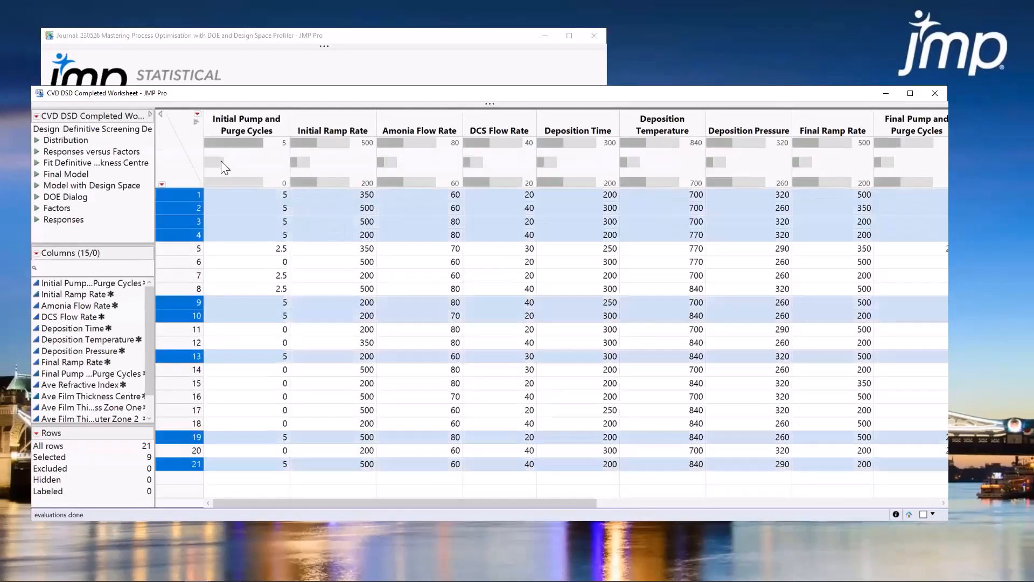
click(221, 161)
click(222, 182)
click(224, 174)
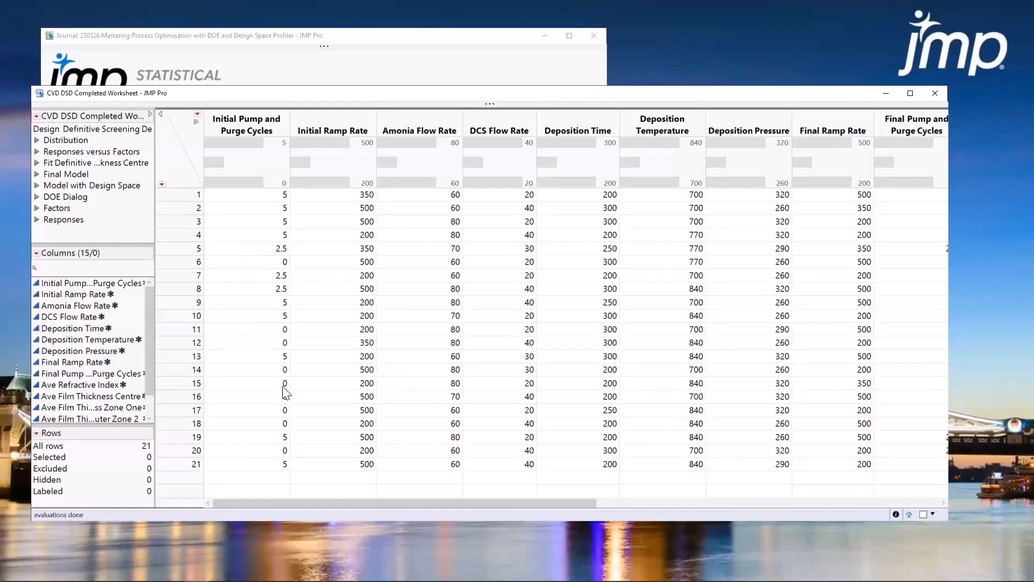
Examine the worksheet's Ave Refractive Index and Ave Film Thickness response columns, highlighting them in turn and clearing the selection
drag(298, 503, 630, 490)
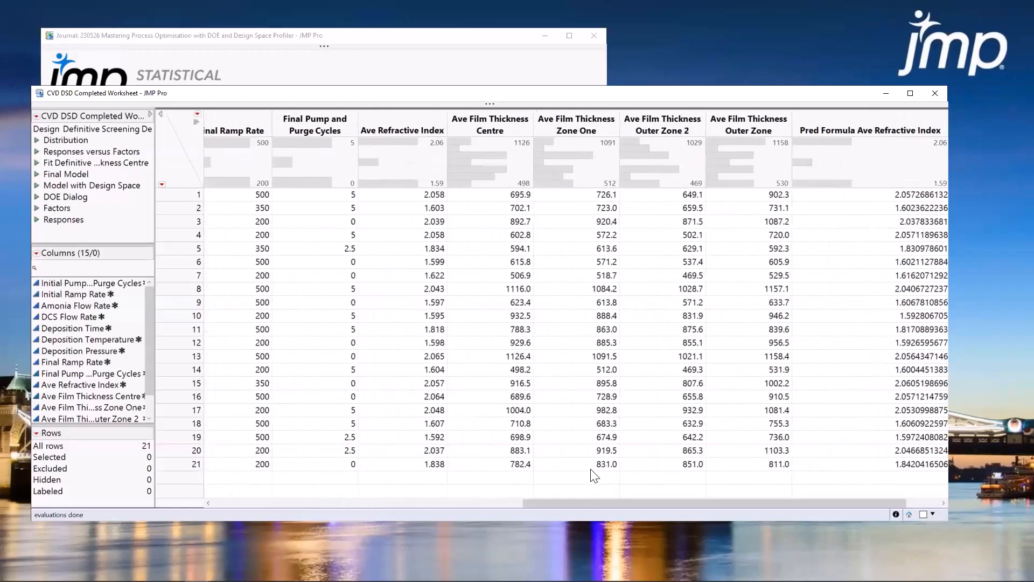
click(375, 124)
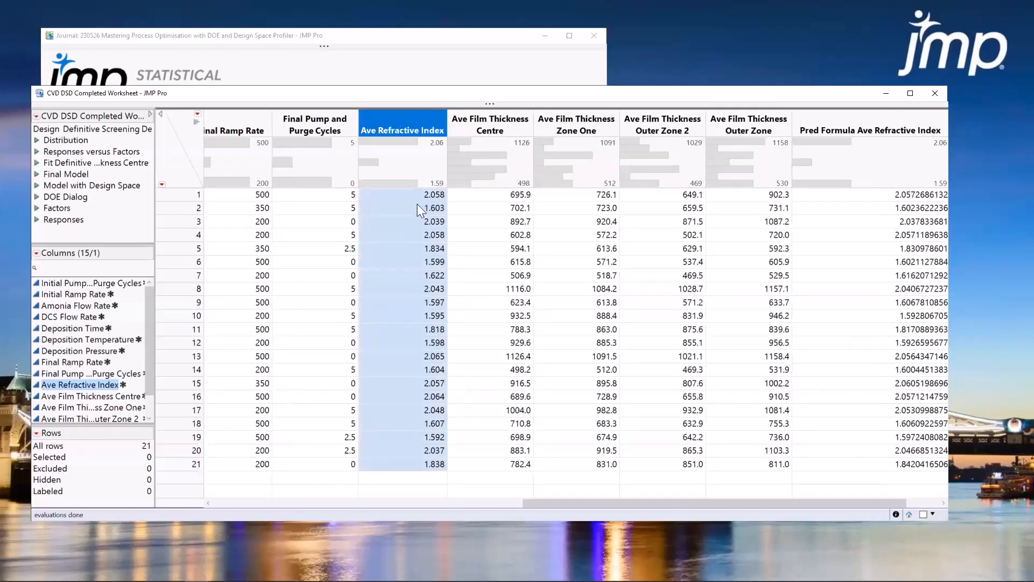
click(488, 129)
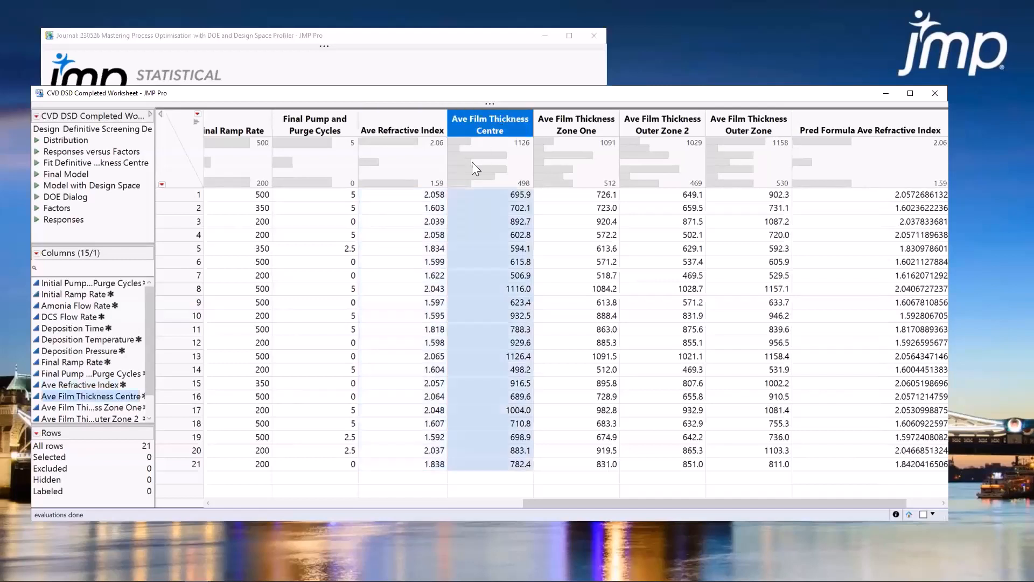
drag(559, 123, 722, 124)
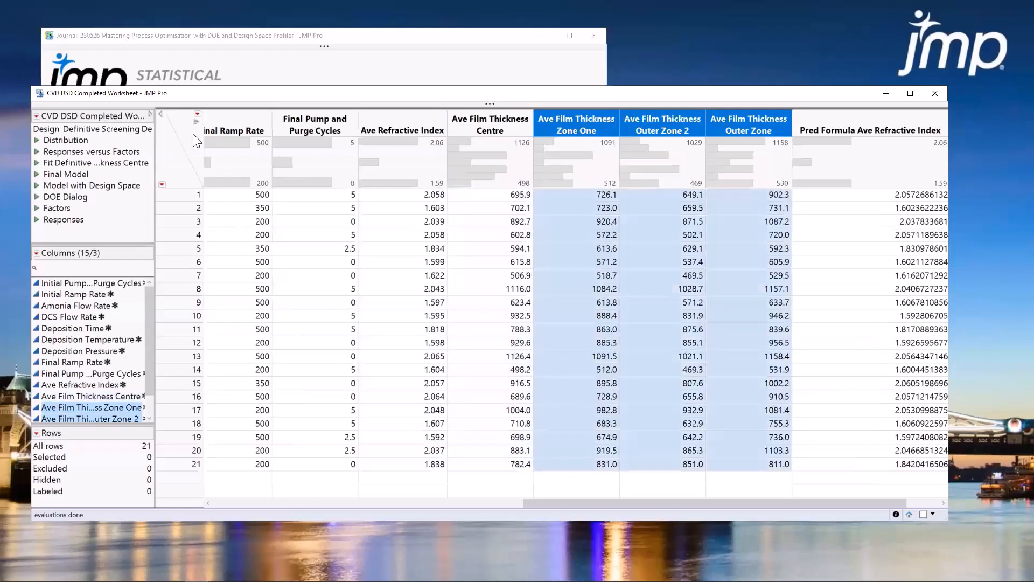
click(195, 149)
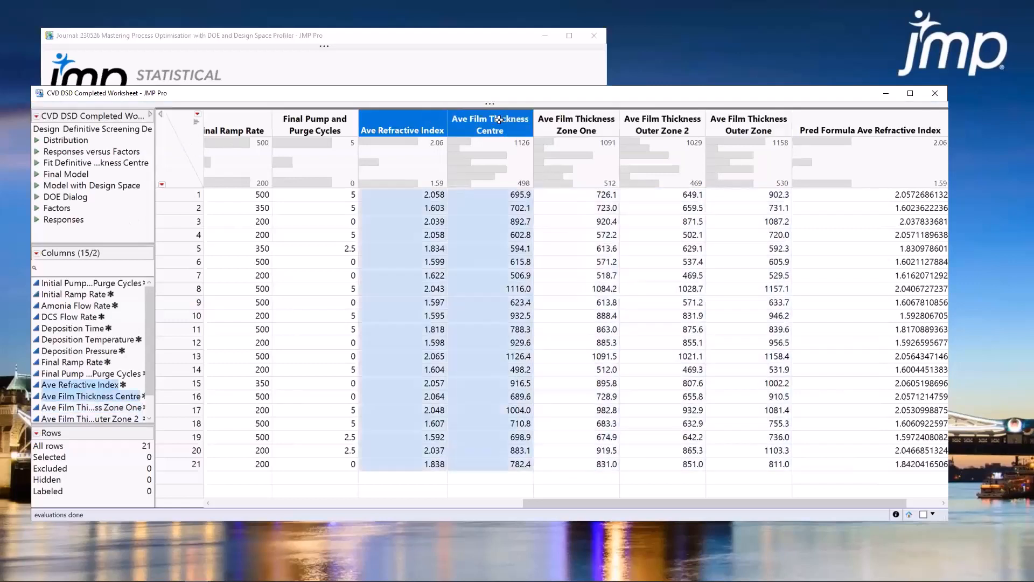
drag(415, 119, 475, 131)
click(195, 147)
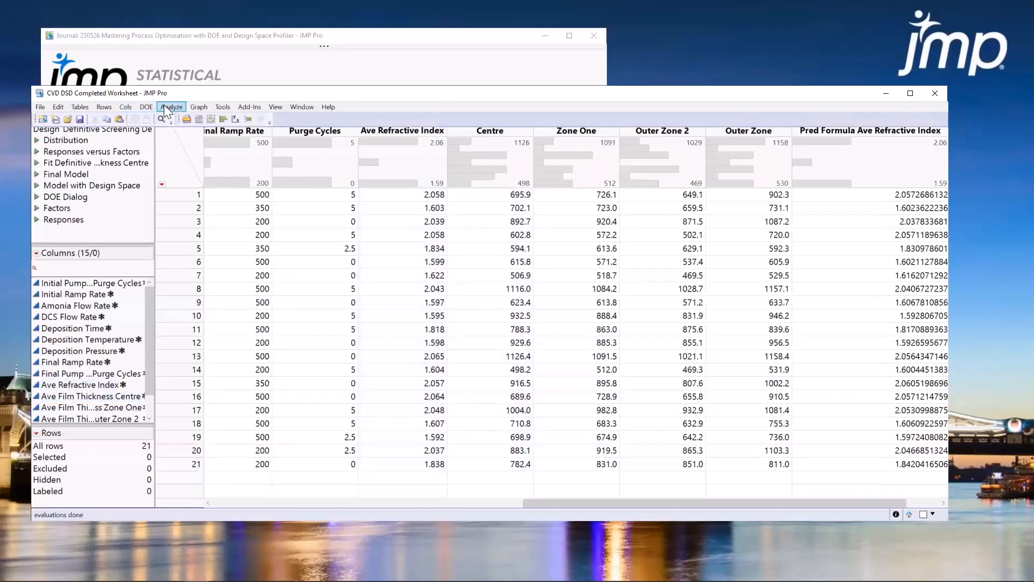
click(164, 106)
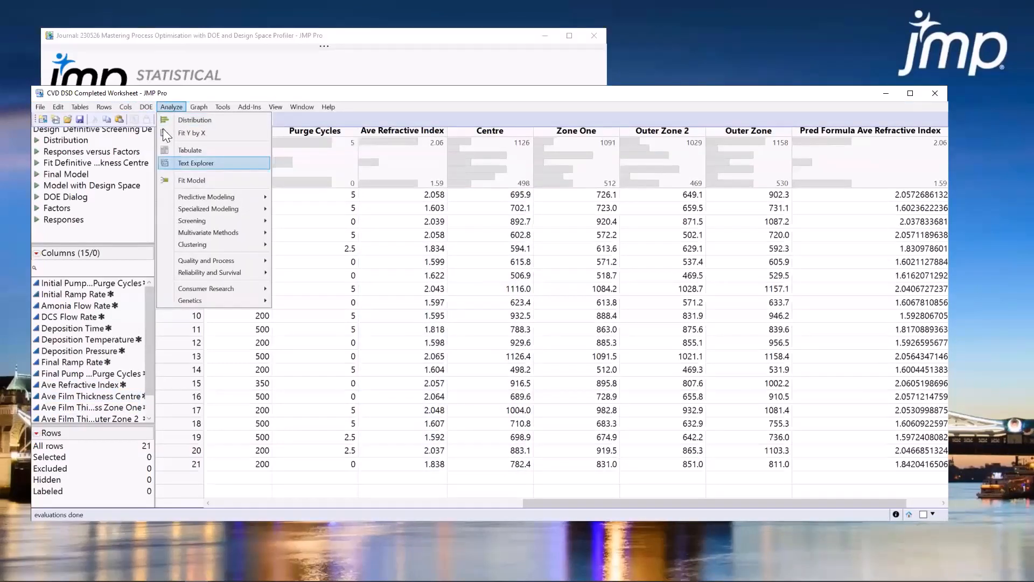
mouse_move(142, 109)
mouse_move(179, 162)
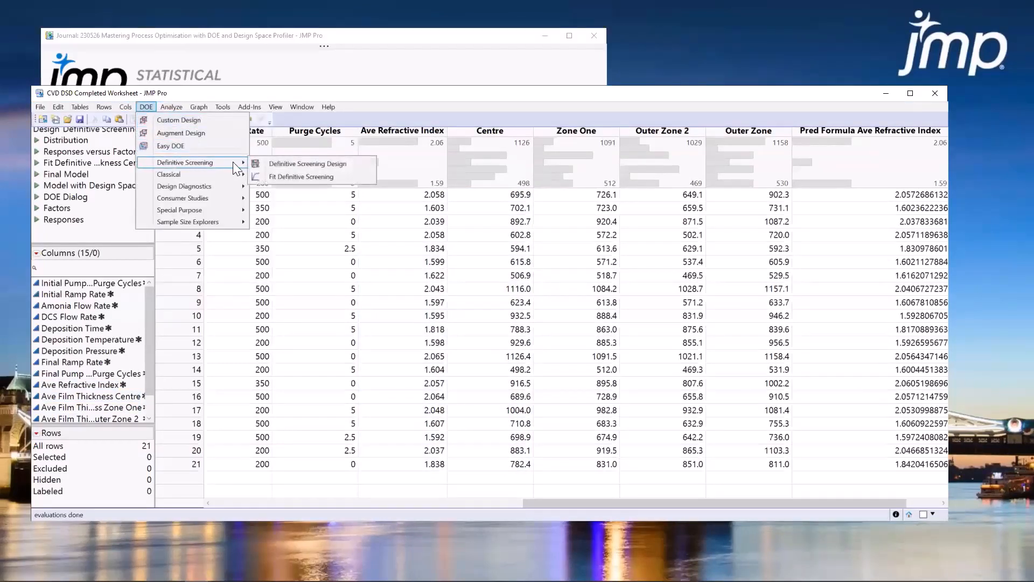
click(340, 176)
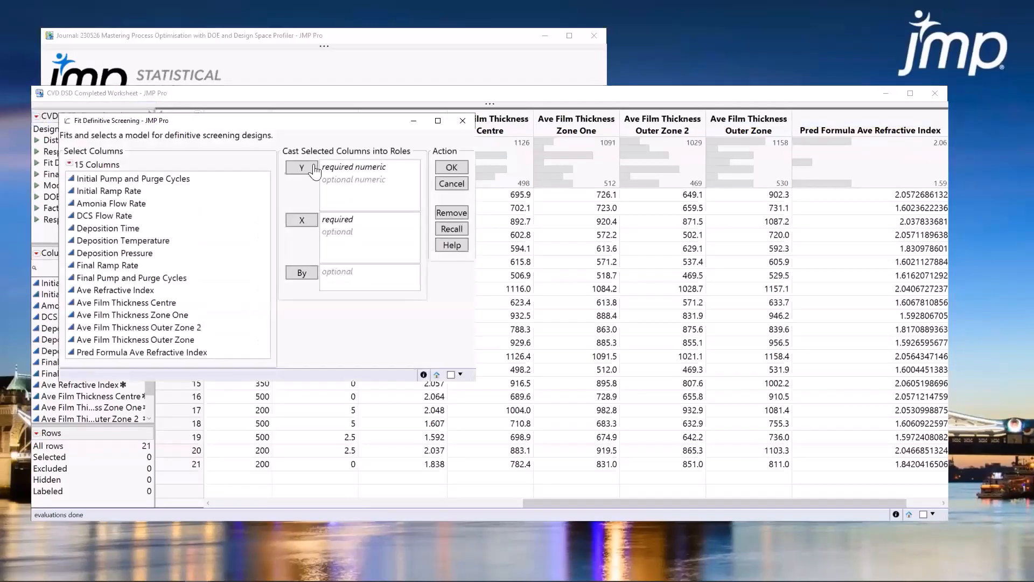
click(461, 120)
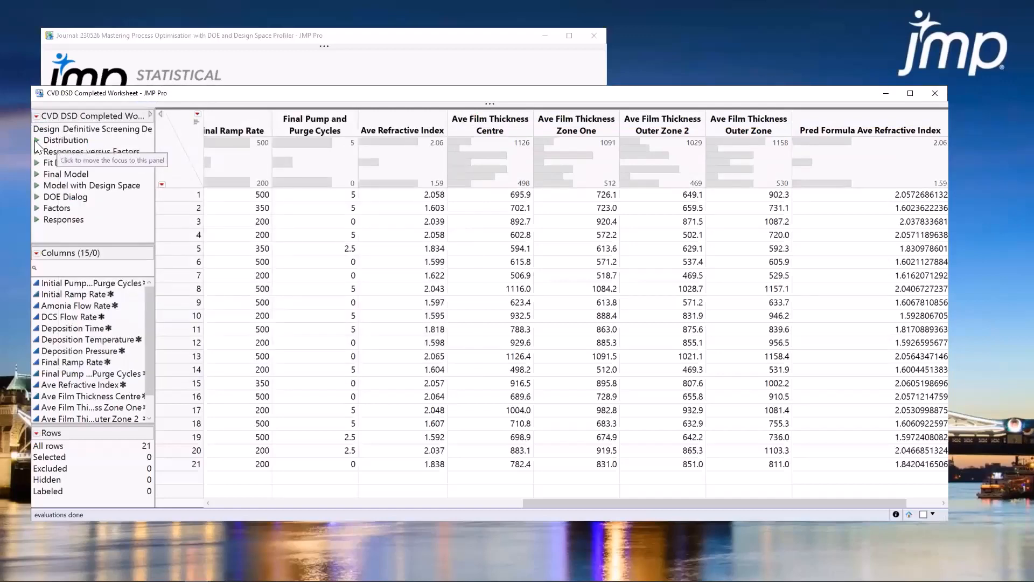
Run the worksheet's Distribution script and examine the histograms of Ave Refractive Index, Ave Film Thickness Centre and the factors
click(36, 141)
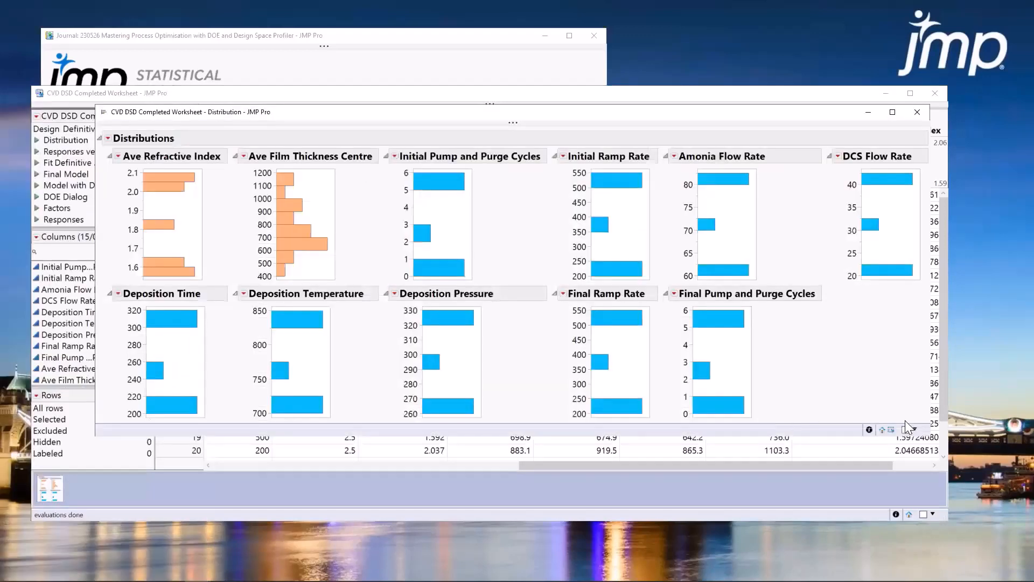
drag(927, 429, 937, 450)
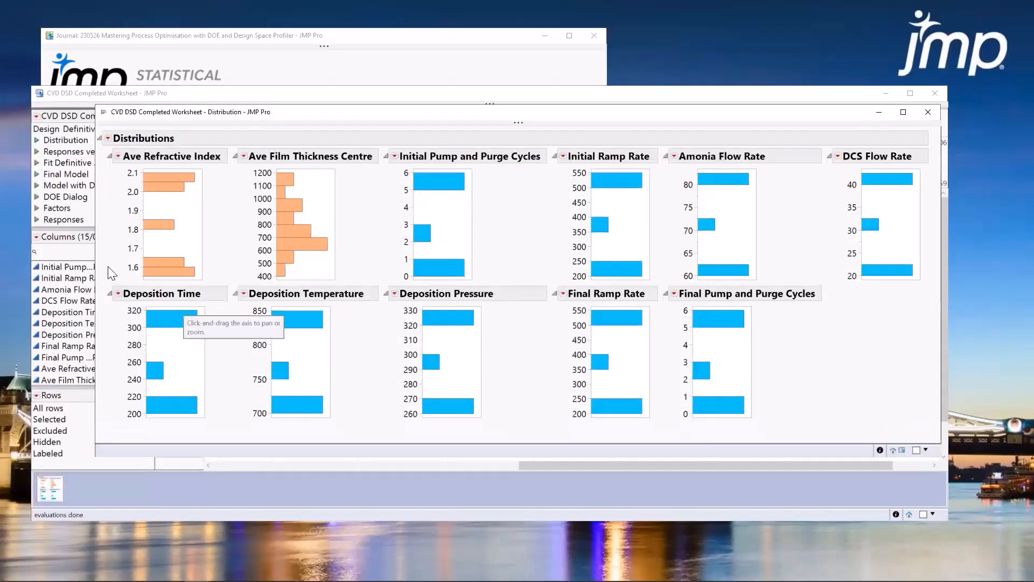
mouse_move(108, 266)
mouse_down()
mouse_move(115, 164)
mouse_move(167, 153)
mouse_move(232, 260)
mouse_move(157, 295)
mouse_move(108, 269)
mouse_up()
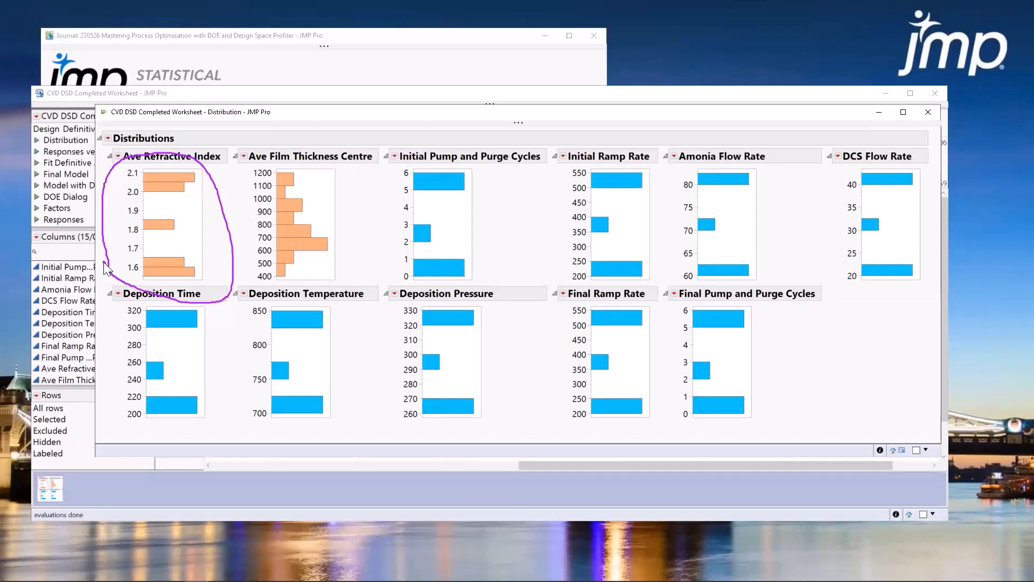
key(Escape)
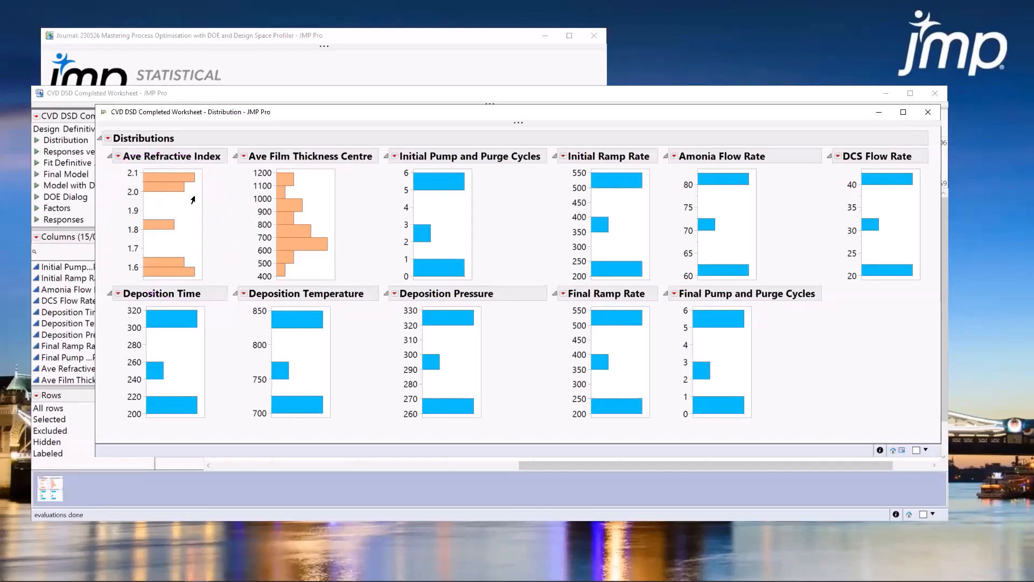
mouse_move(104, 193)
mouse_down()
mouse_move(156, 160)
mouse_move(186, 210)
mouse_move(132, 176)
mouse_up()
mouse_move(238, 242)
mouse_down()
mouse_move(256, 188)
mouse_move(346, 206)
mouse_move(288, 283)
mouse_move(225, 232)
mouse_up()
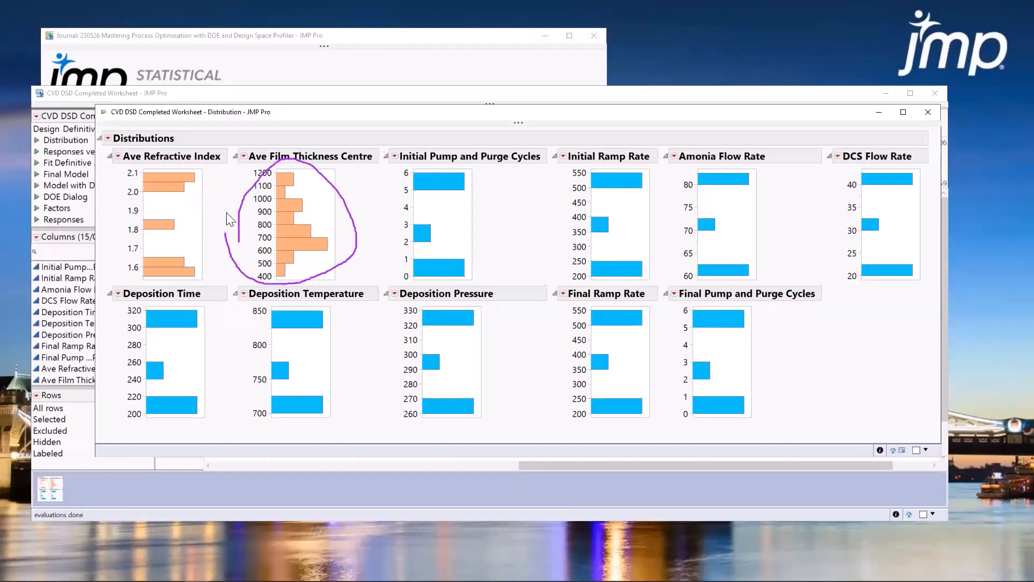
mouse_move(376, 248)
mouse_down()
mouse_move(480, 154)
mouse_move(464, 301)
mouse_up()
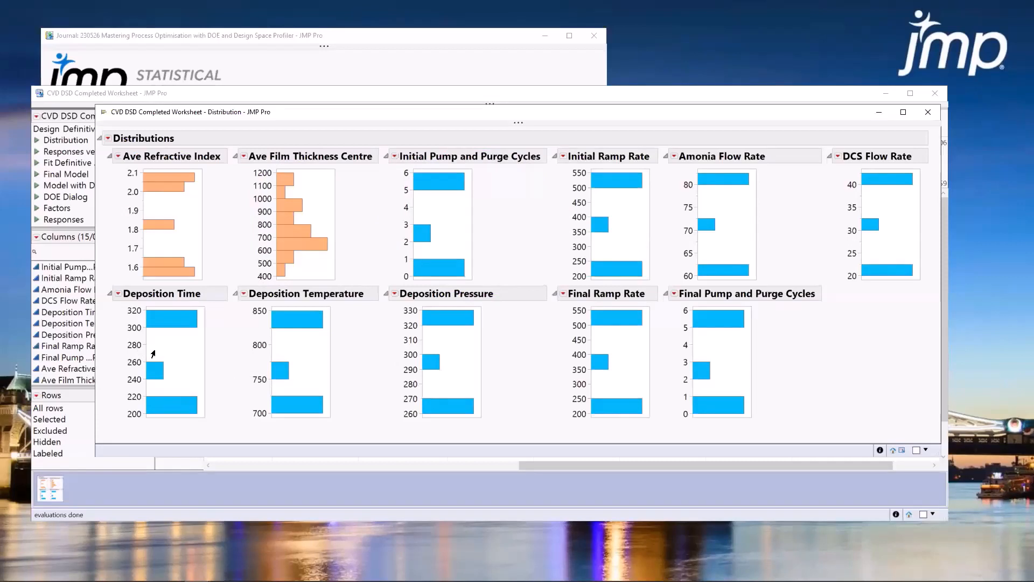
Select the Ave Refractive Index histogram bars between 2.0 and 2.1 and examine how those runs are distributed for Deposition Pressure
drag(179, 195, 145, 176)
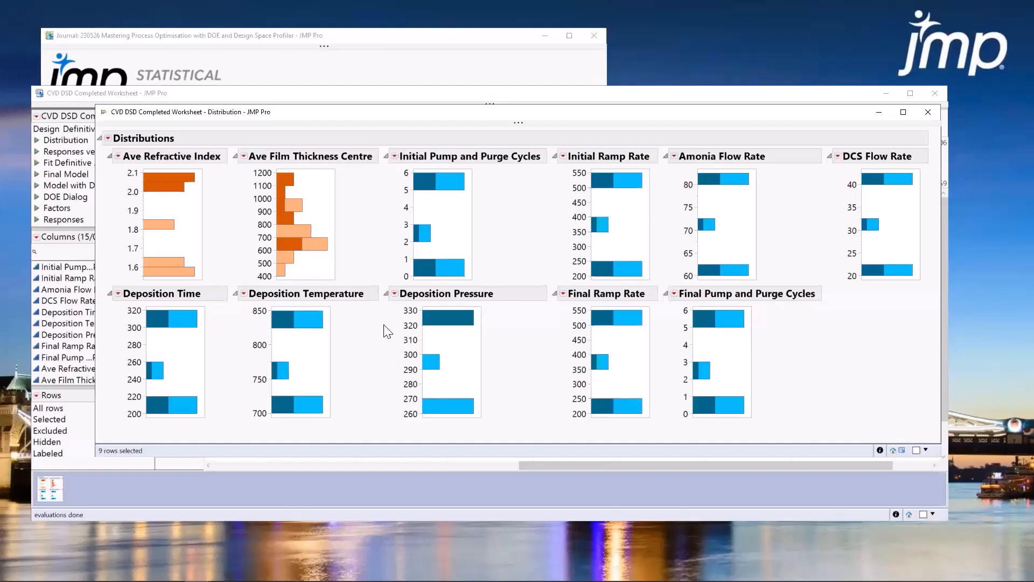
mouse_move(384, 336)
mouse_down()
mouse_move(384, 316)
mouse_move(500, 310)
mouse_move(378, 342)
mouse_move(441, 297)
mouse_up()
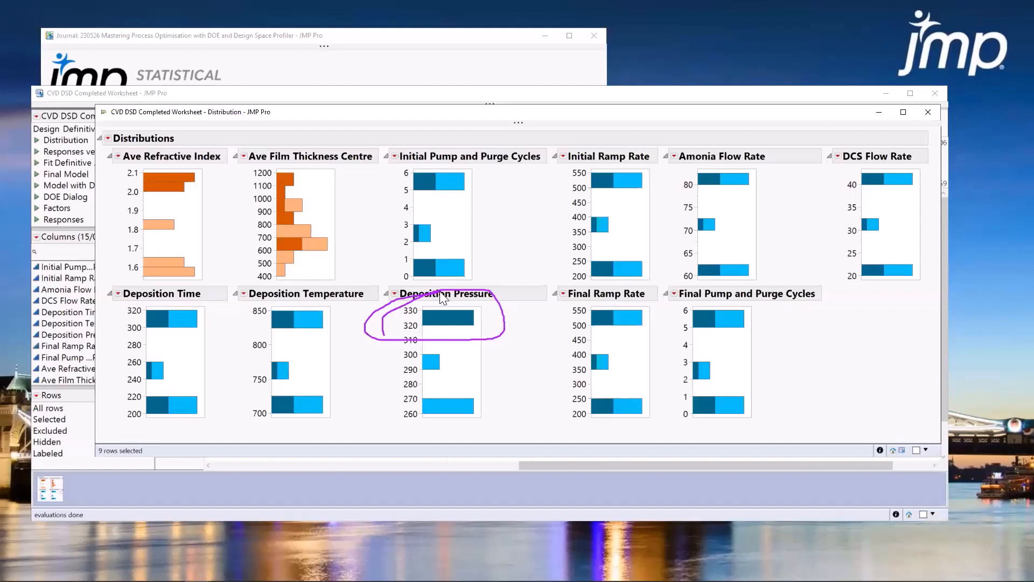
key(Escape)
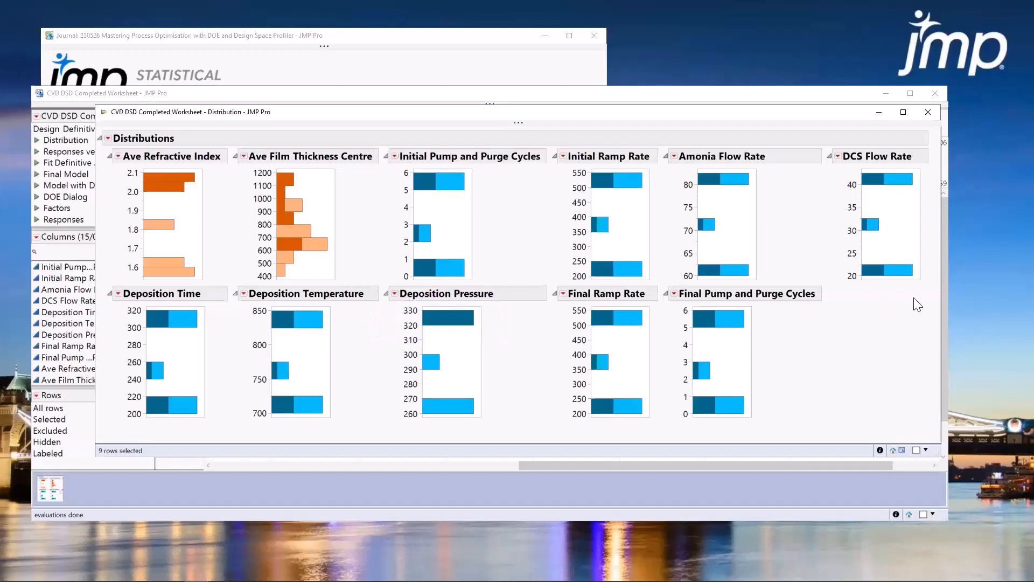
Select the Ave Film Thickness Centre histogram bars above 900, examine those runs across the deposition factors, and close the Distribution report
drag(307, 175, 263, 214)
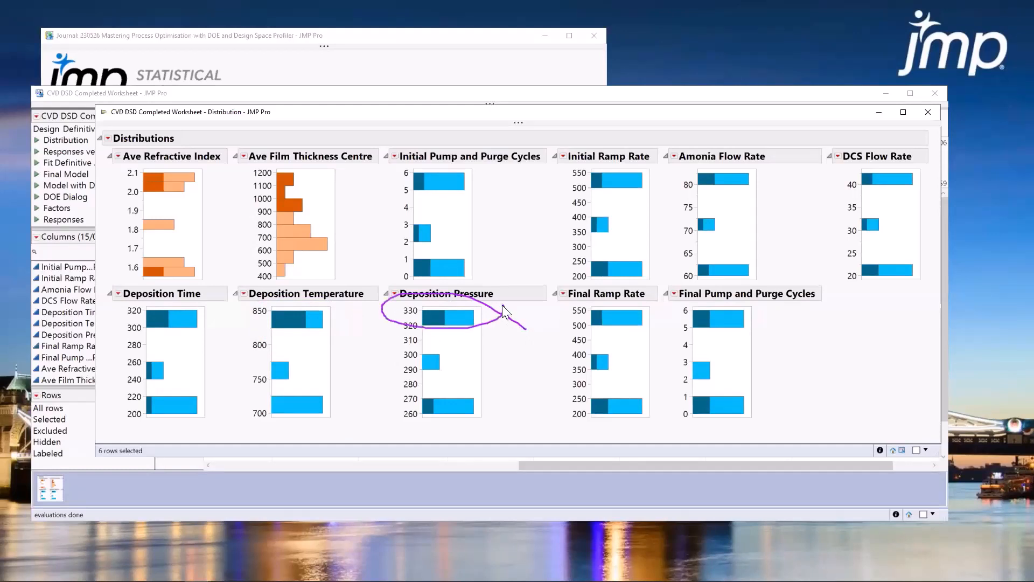
drag(204, 328, 217, 327)
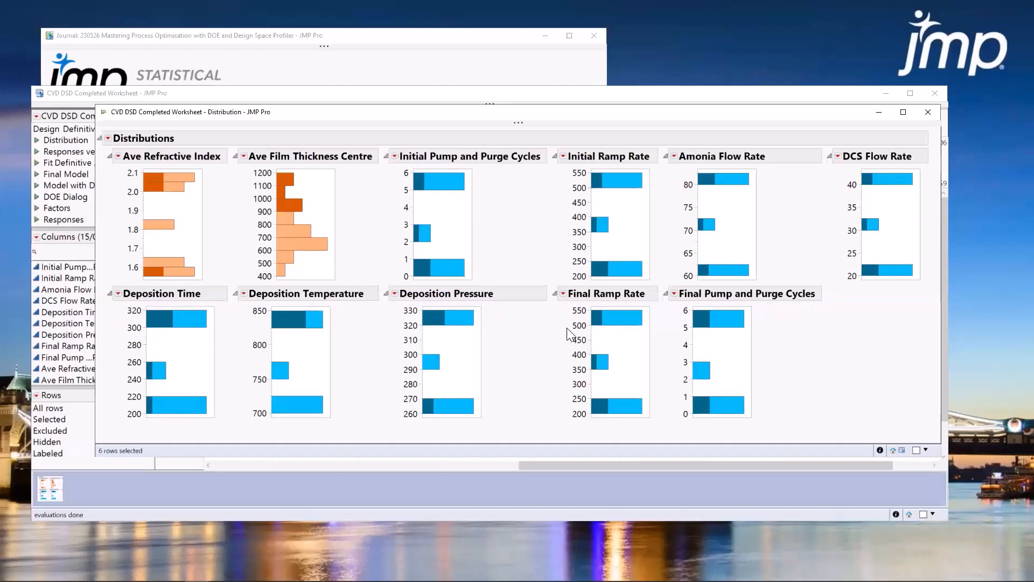
click(938, 115)
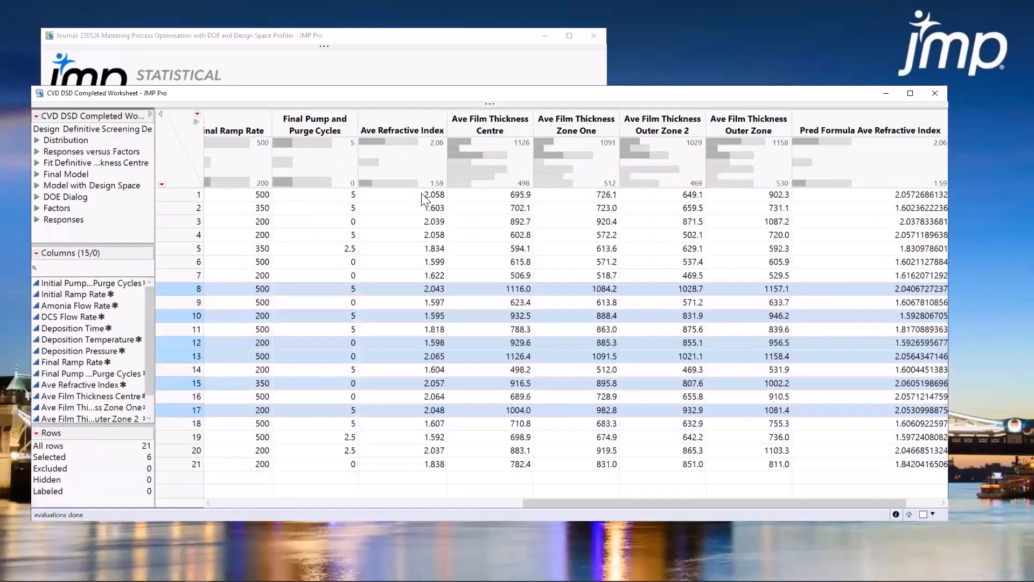
Run the worksheet's Responses versus Factors script, clear the row selection, examine the trends, and close the graph
click(36, 151)
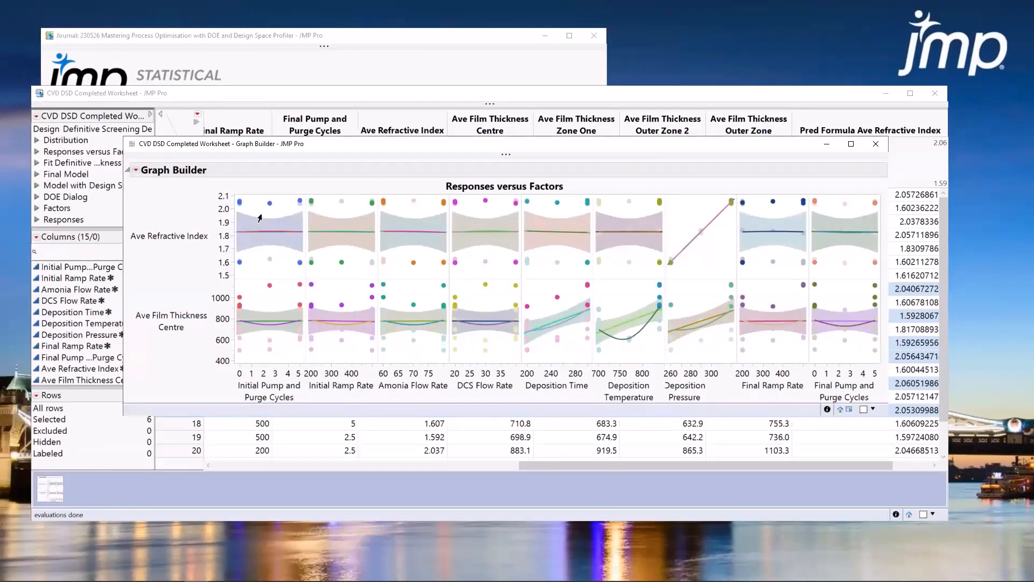
click(178, 238)
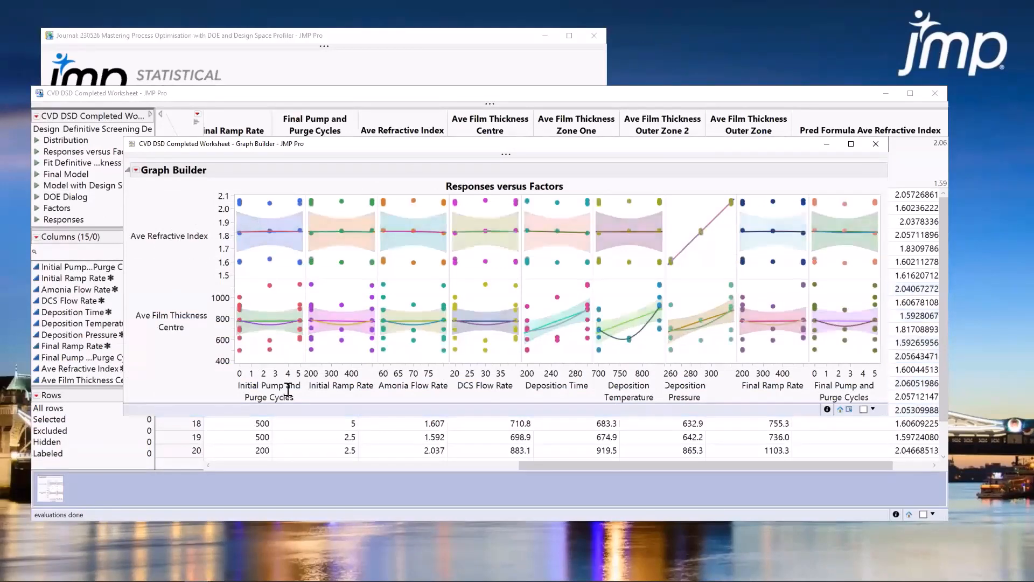
click(876, 145)
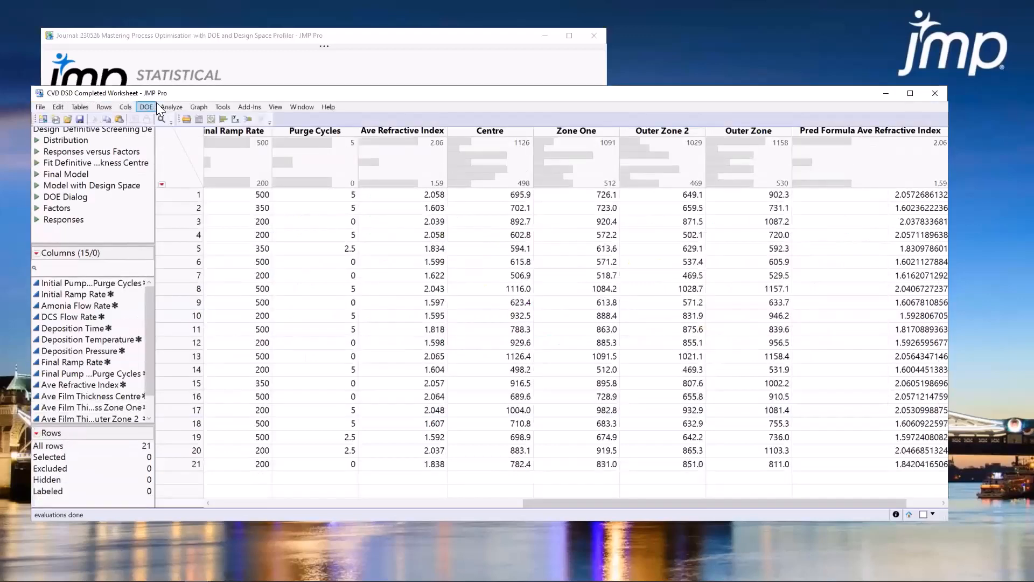
Start a Fit Definitive Screening analysis with Ave Refractive Index and Ave Film Thickness Centre as the Y responses
click(165, 103)
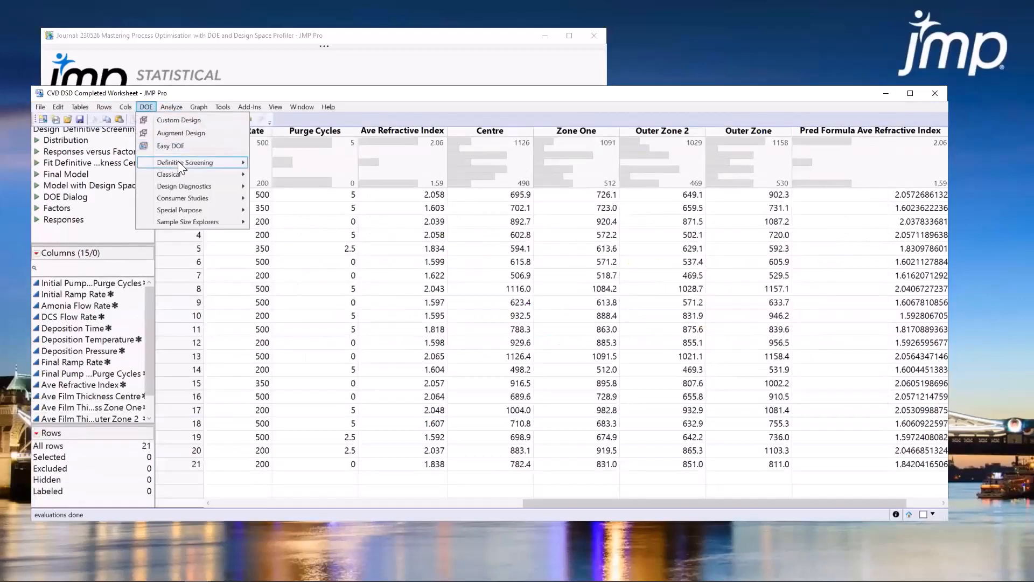
mouse_move(178, 161)
click(288, 180)
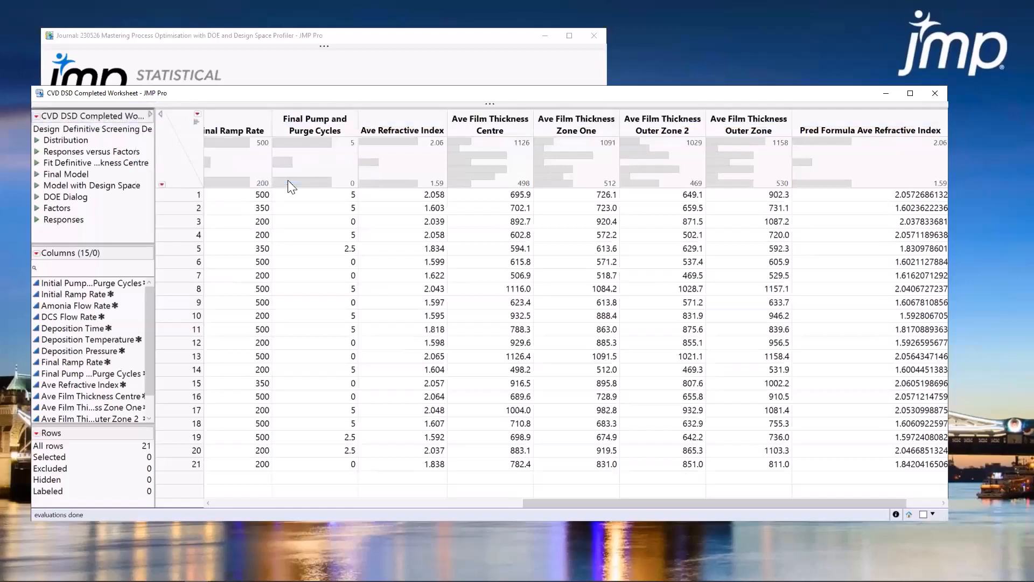
click(149, 240)
click(152, 253)
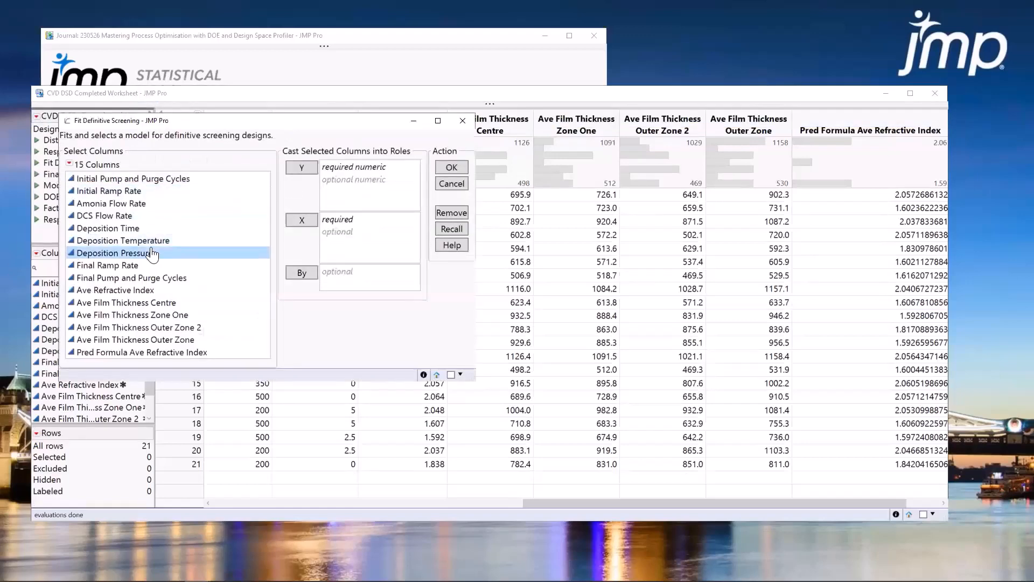
click(168, 241)
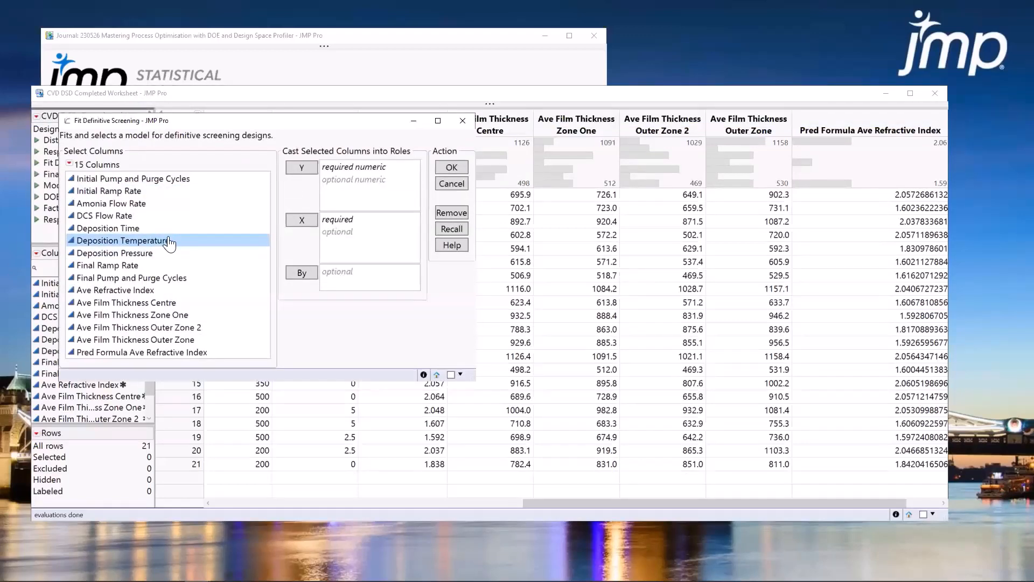
click(159, 291)
click(155, 339)
click(149, 302)
click(147, 291)
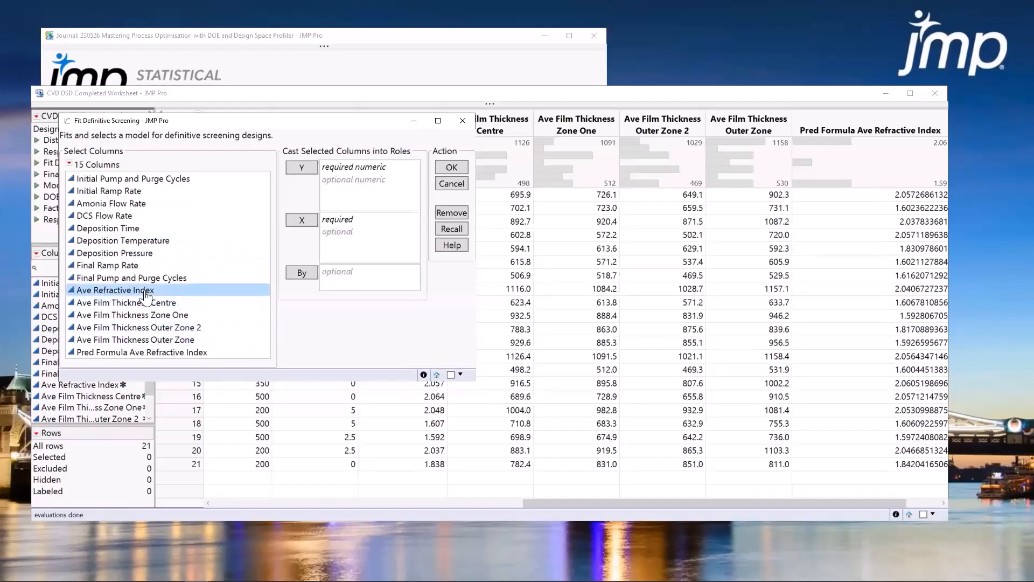
click(146, 291)
click(148, 302)
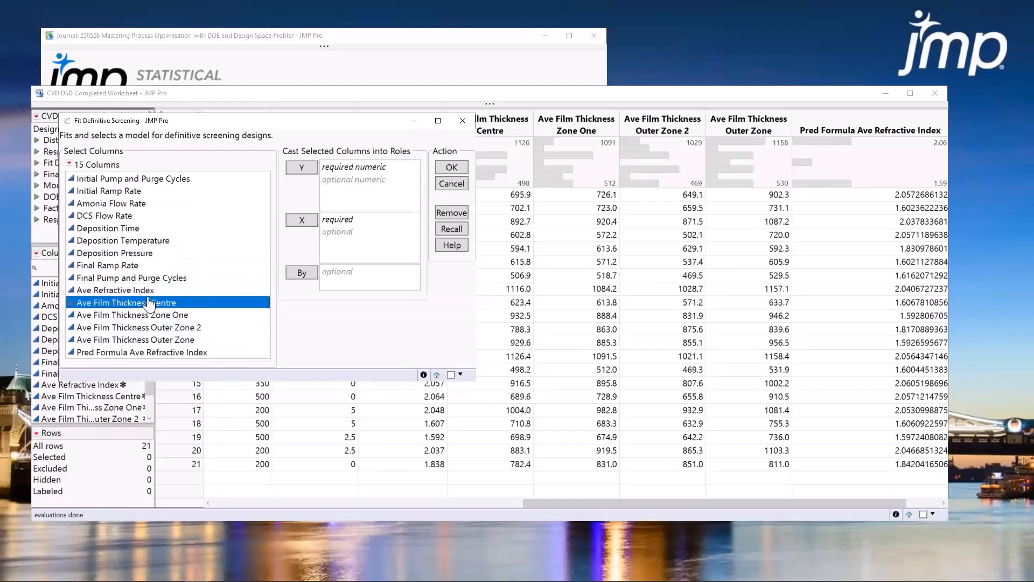
ctrl+click(147, 292)
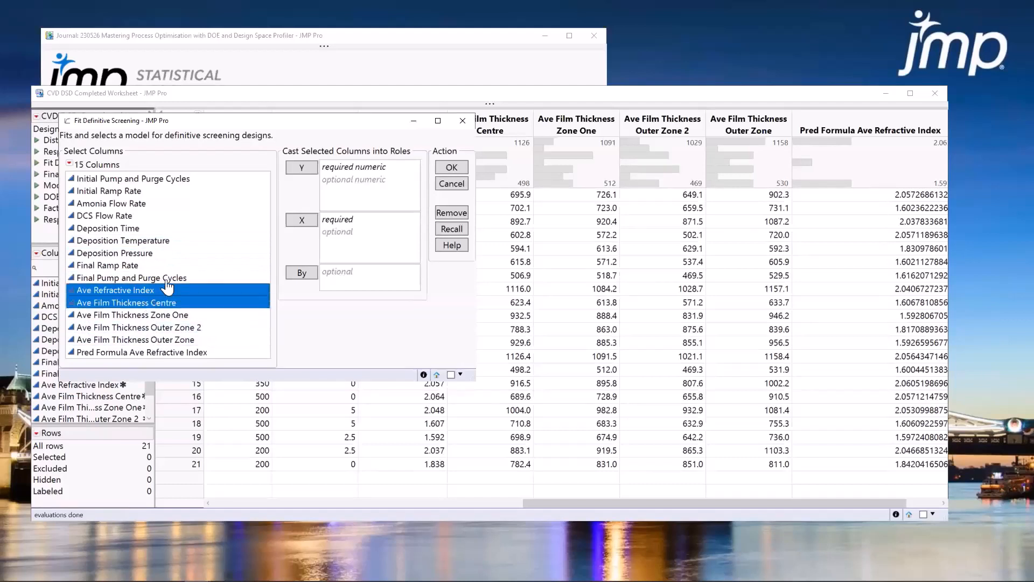
click(292, 169)
Assign all nine factors, from Initial Pump and Purge Cycles to Final Pump and Purge Cycles, as X and run the screening fit
drag(237, 180, 152, 277)
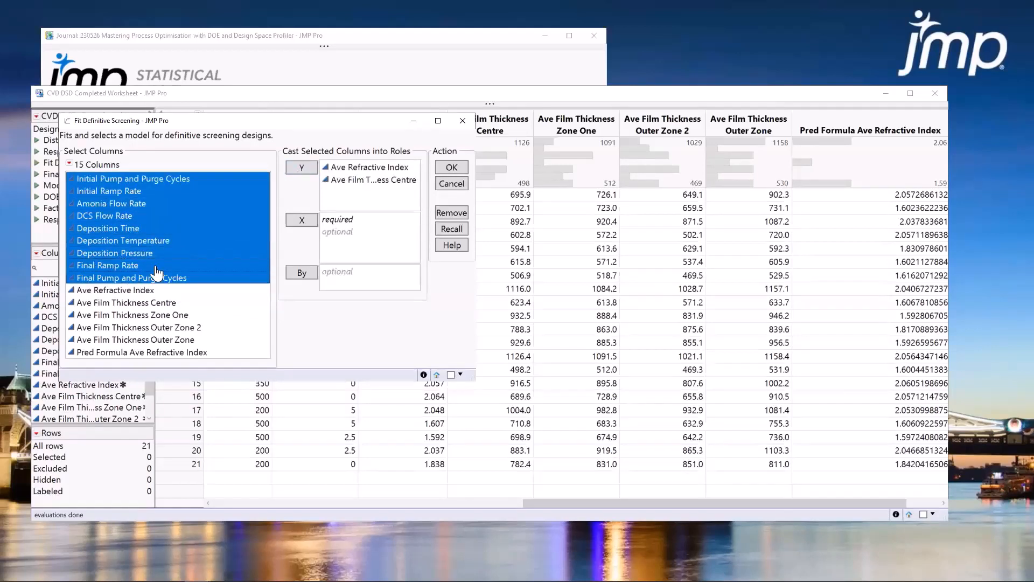
click(308, 222)
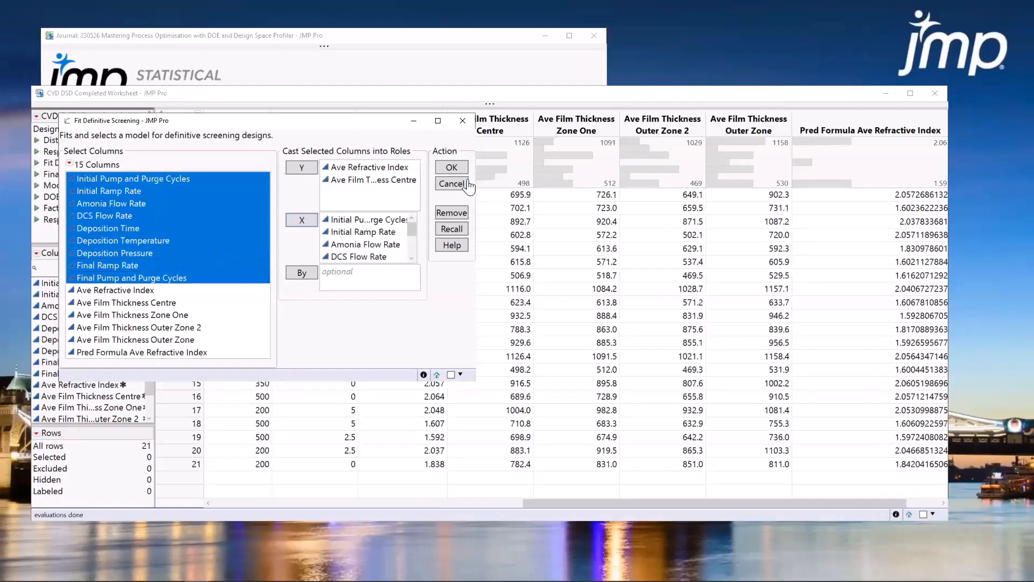
click(452, 168)
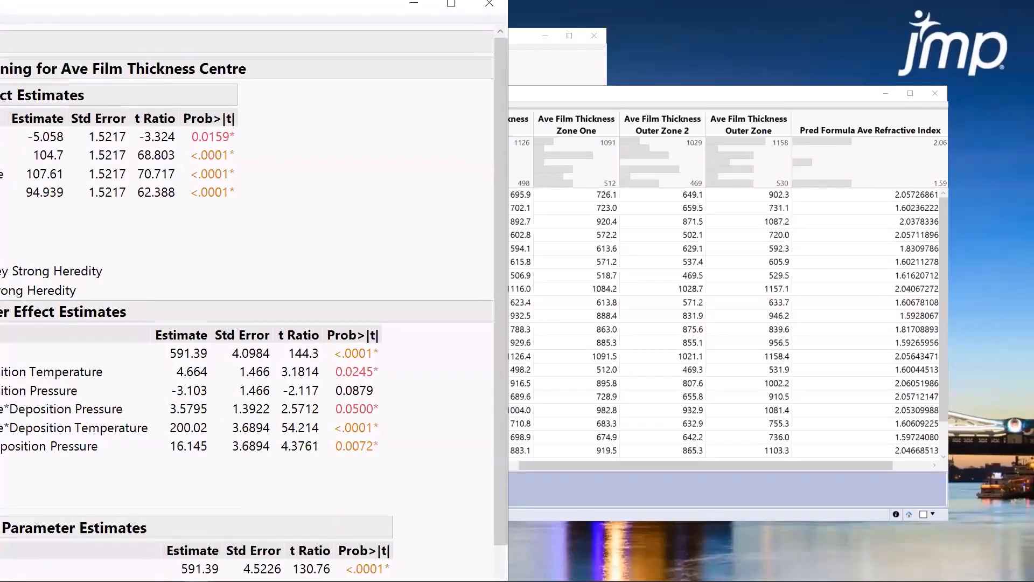
Bring the Fit Definitive Screening report fully into view and examine the Stage 1 main effect estimates for both responses
drag(1, 4, 209, 78)
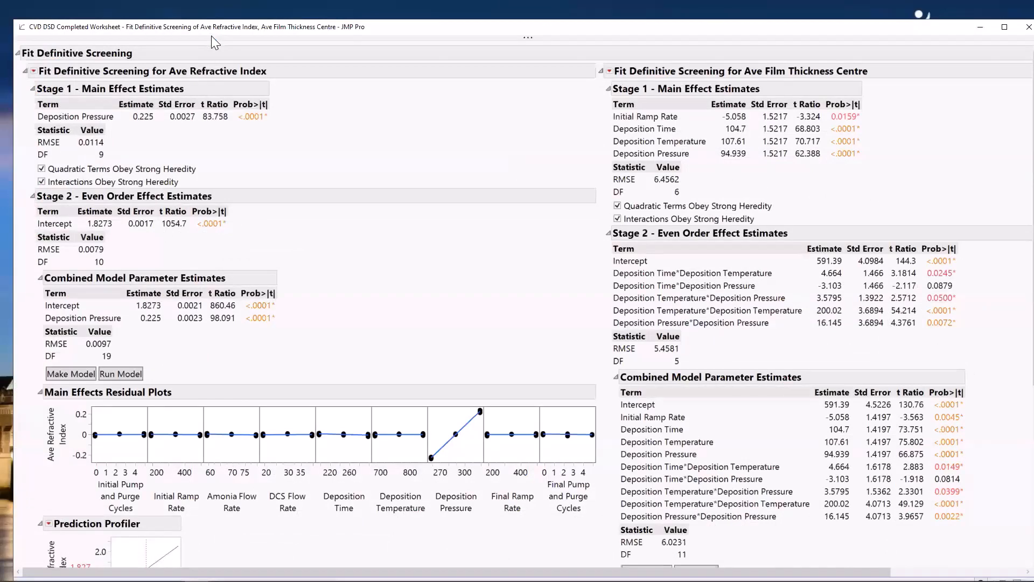
drag(211, 36, 210, 76)
drag(289, 134, 255, 98)
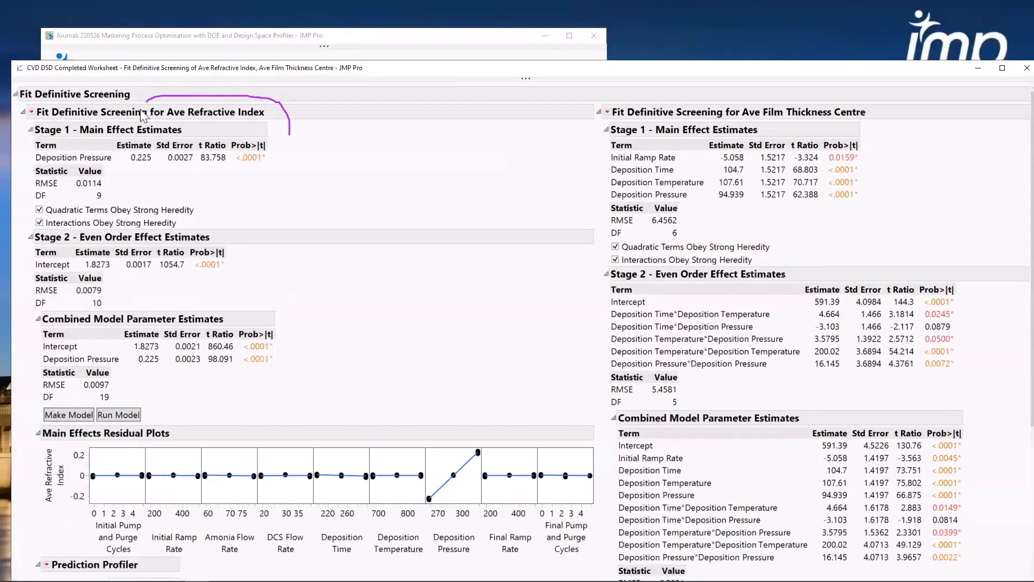
drag(142, 115, 189, 133)
mouse_move(28, 163)
mouse_down()
mouse_move(110, 147)
mouse_move(58, 174)
mouse_move(30, 174)
mouse_up()
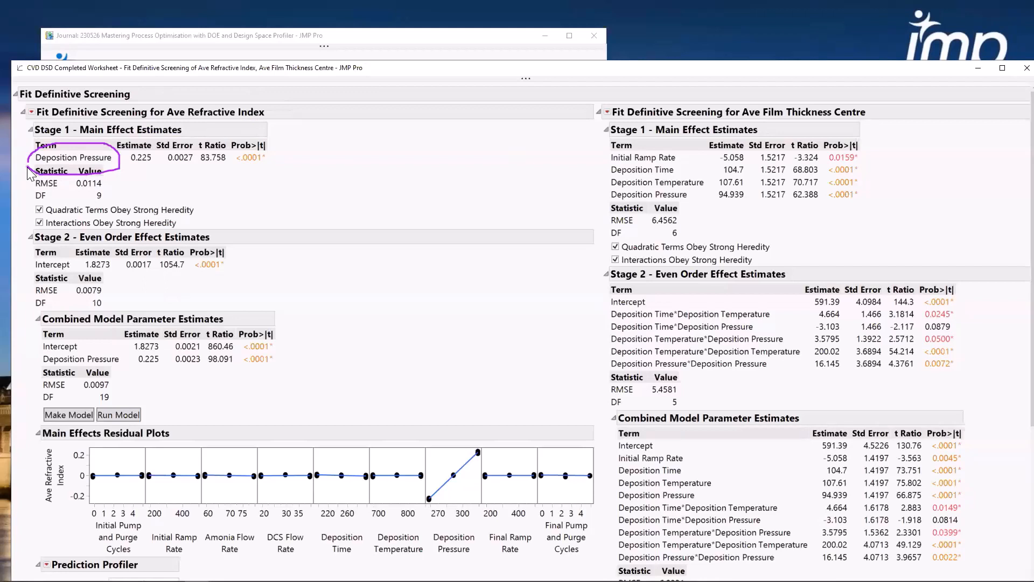
mouse_move(887, 151)
mouse_down()
mouse_move(884, 107)
mouse_move(706, 116)
mouse_move(790, 130)
mouse_move(835, 107)
mouse_up()
mouse_move(597, 193)
mouse_down()
mouse_move(603, 148)
mouse_move(708, 172)
mouse_move(668, 208)
mouse_move(592, 202)
mouse_move(584, 167)
mouse_move(611, 162)
mouse_move(699, 172)
mouse_move(708, 199)
mouse_move(612, 206)
mouse_move(608, 172)
mouse_move(680, 156)
mouse_move(650, 177)
mouse_move(615, 174)
mouse_up()
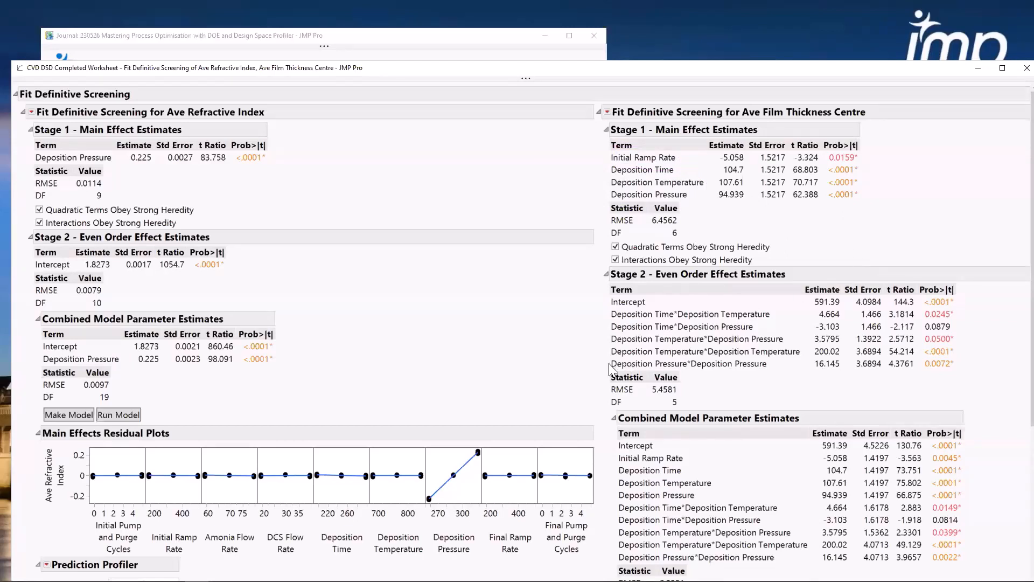
Examine the Stage 2 even order effects for Ave Film Thickness Centre, marking the Deposition Temperature quadratic term
mouse_move(609, 363)
mouse_down()
mouse_move(601, 335)
mouse_move(690, 285)
mouse_move(806, 374)
mouse_move(608, 371)
mouse_up()
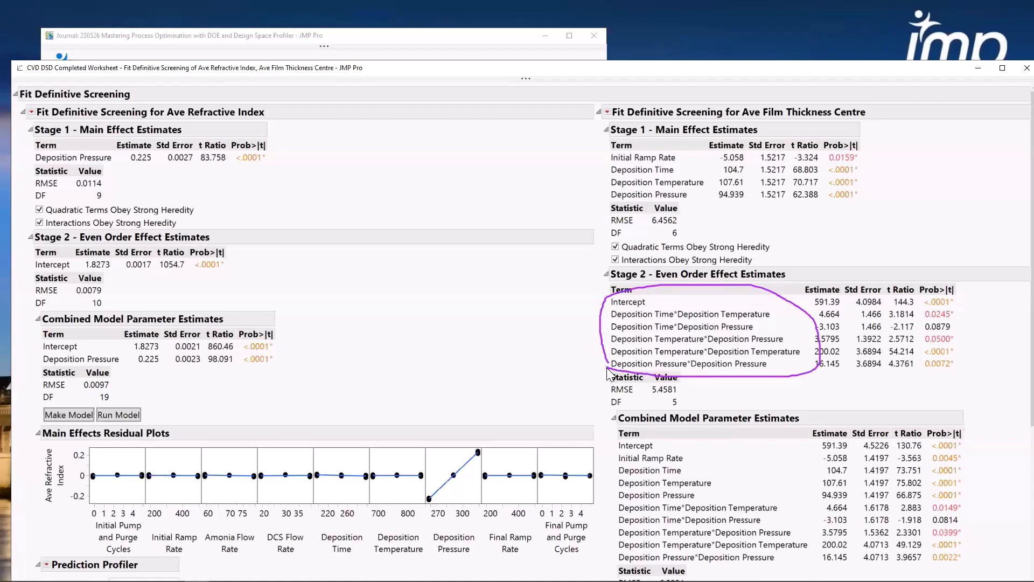
key(e)
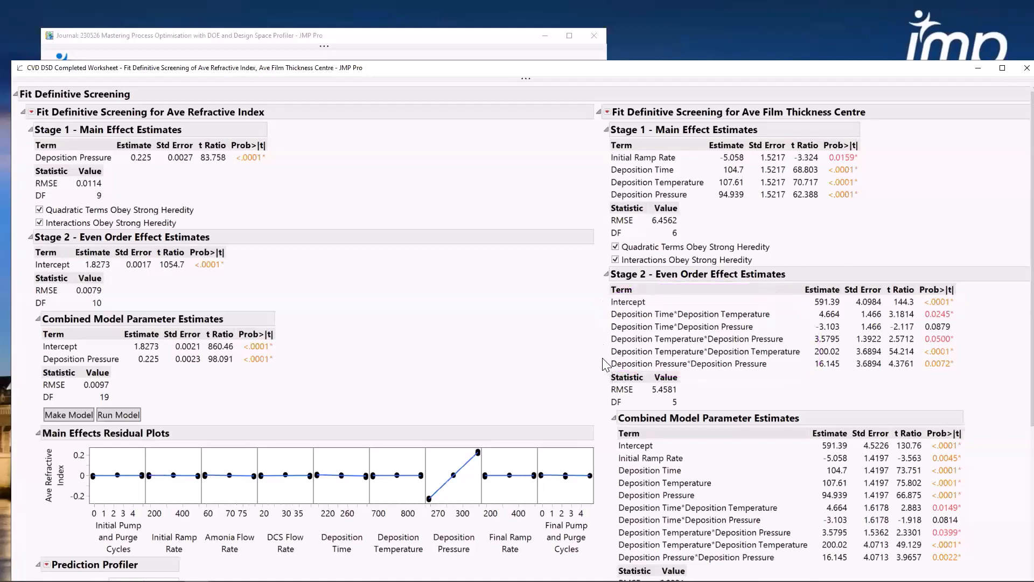
mouse_move(605, 357)
mouse_down()
mouse_move(664, 342)
mouse_move(802, 354)
mouse_move(604, 358)
mouse_up()
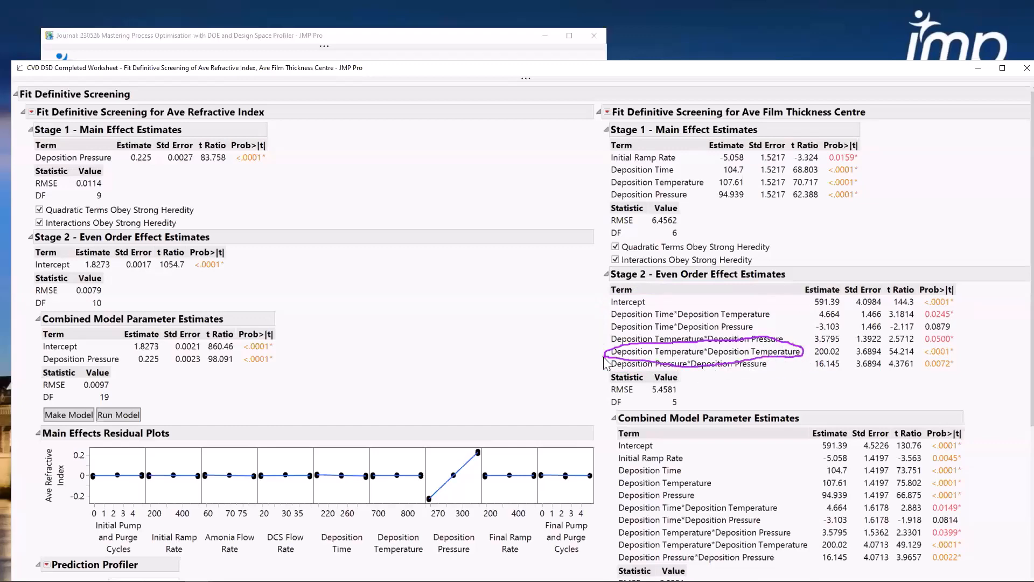
key(Escape)
Examine the residual plots and prediction profilers at the end of the screening report, then close the report
scroll(756, 396, down, 10)
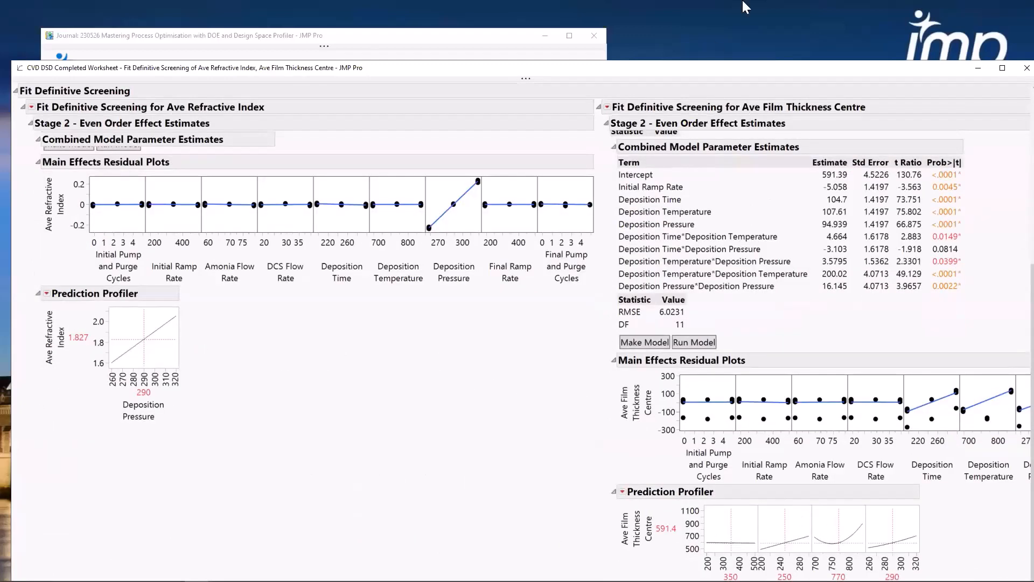
drag(847, 66, 840, 38)
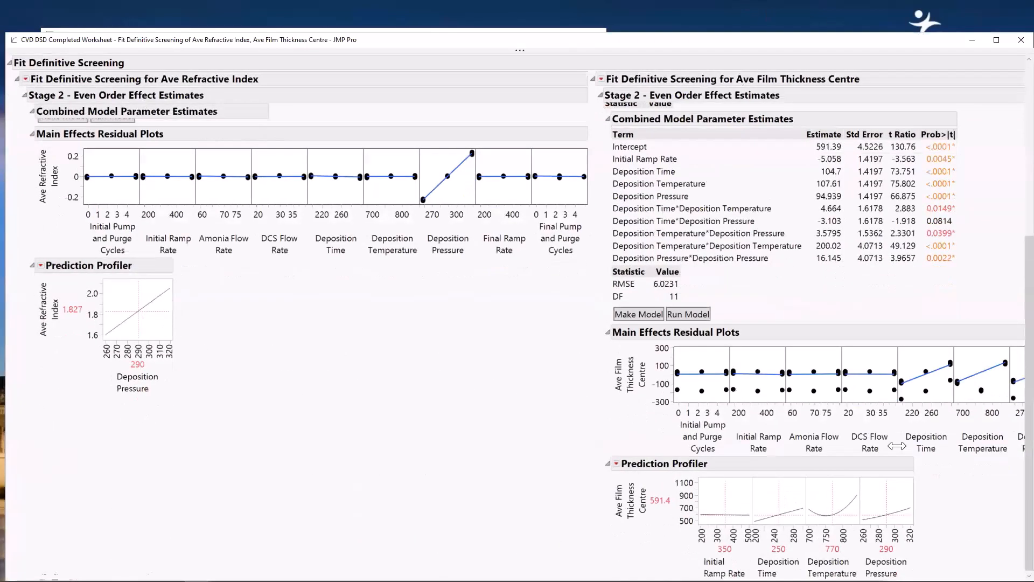
drag(834, 497, 810, 503)
click(1012, 41)
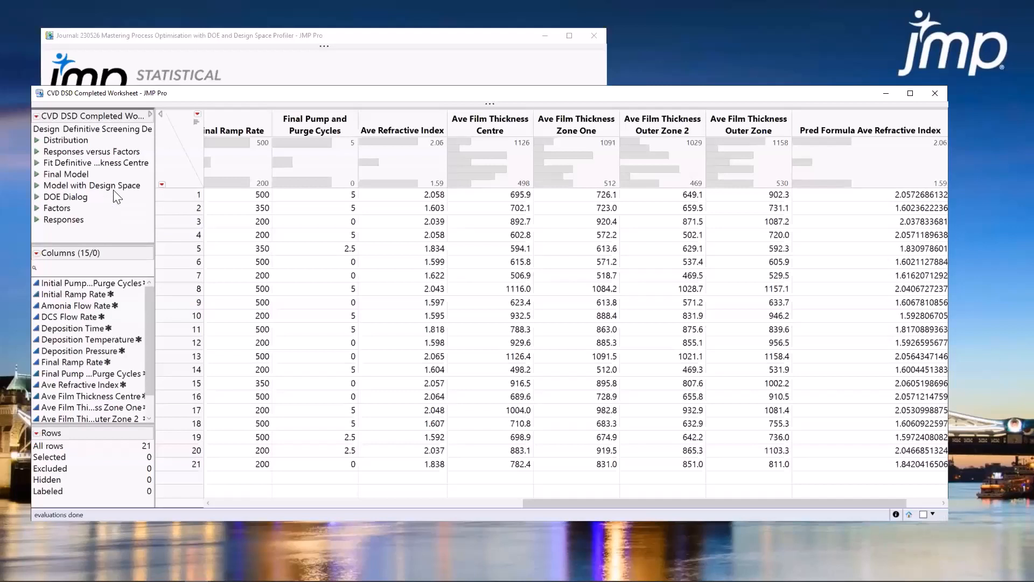
Run the worksheet's Final Model script, enlarge the Fit Least Squares report, and minimize the worksheet and journal windows
click(36, 174)
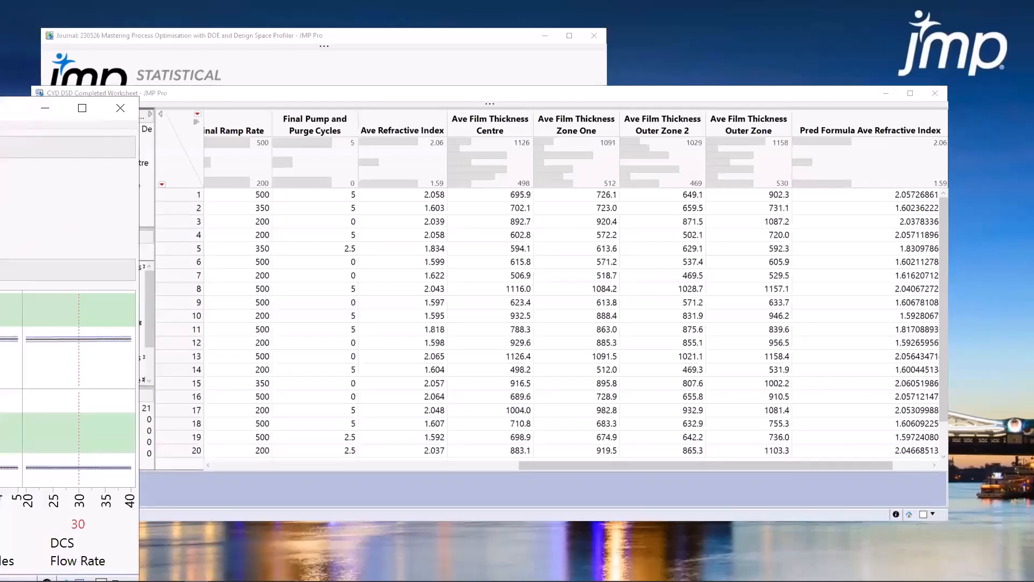
drag(0, 108, 324, 112)
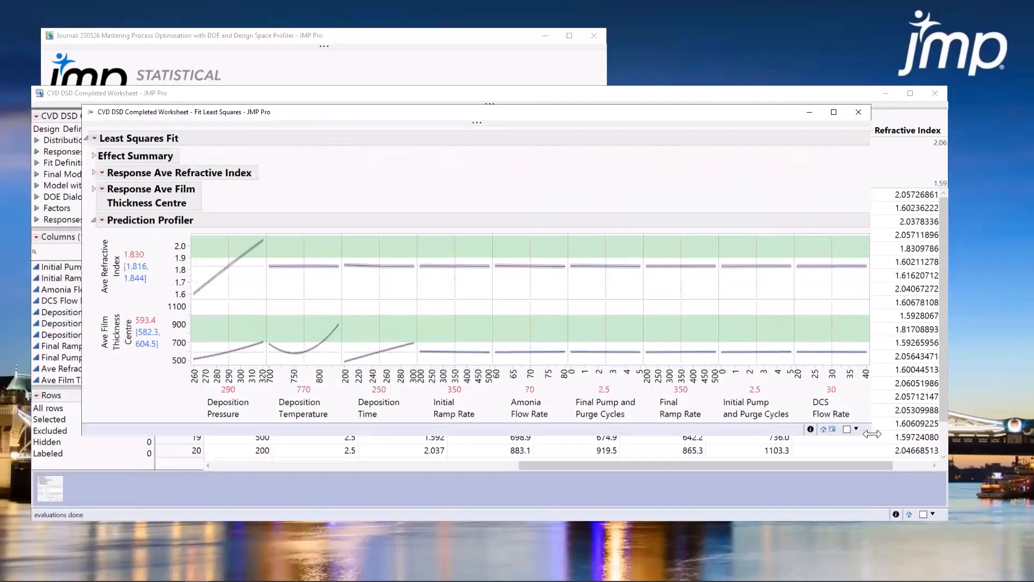
drag(868, 433, 917, 454)
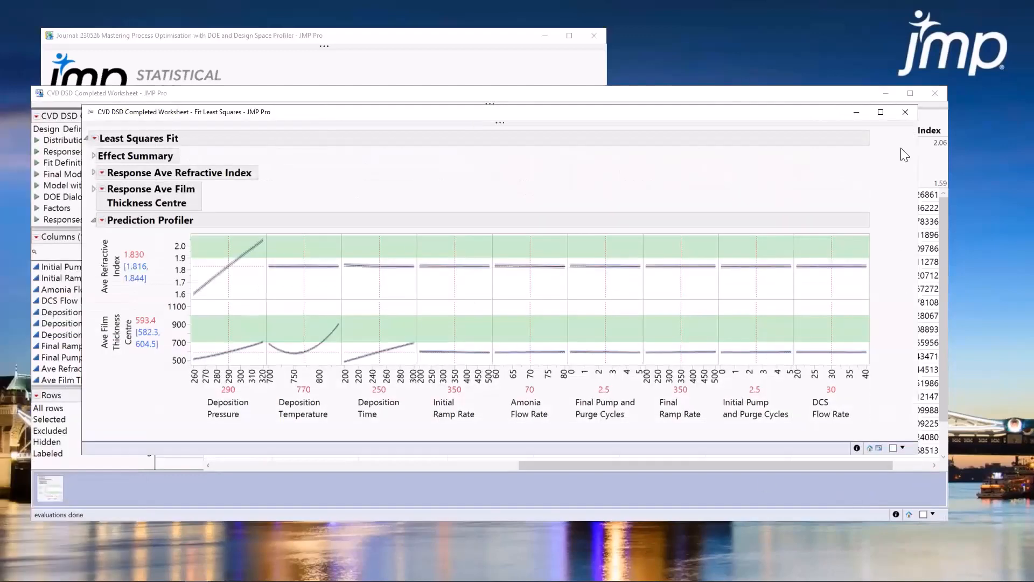
click(886, 93)
click(545, 36)
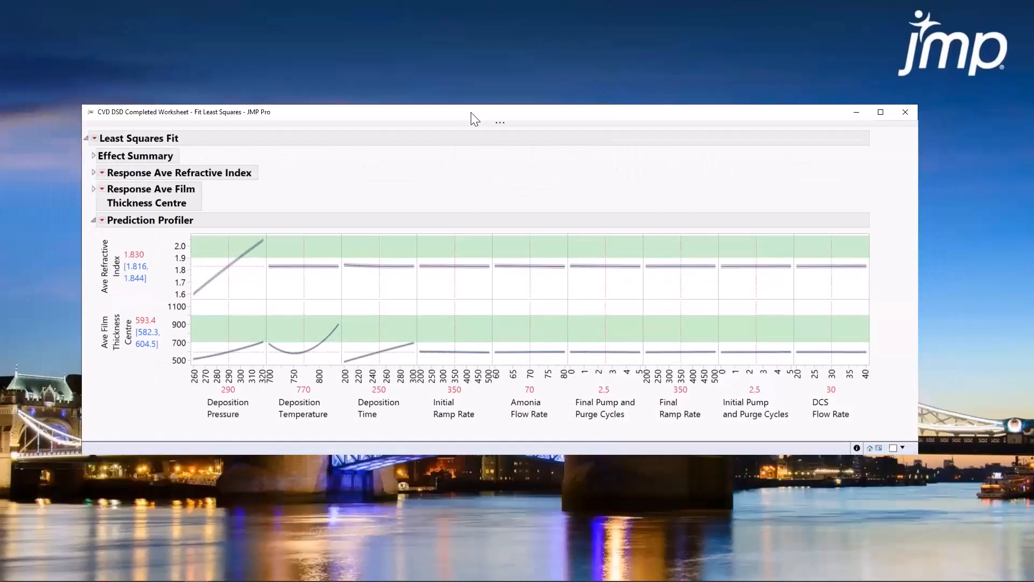
drag(474, 119, 472, 119)
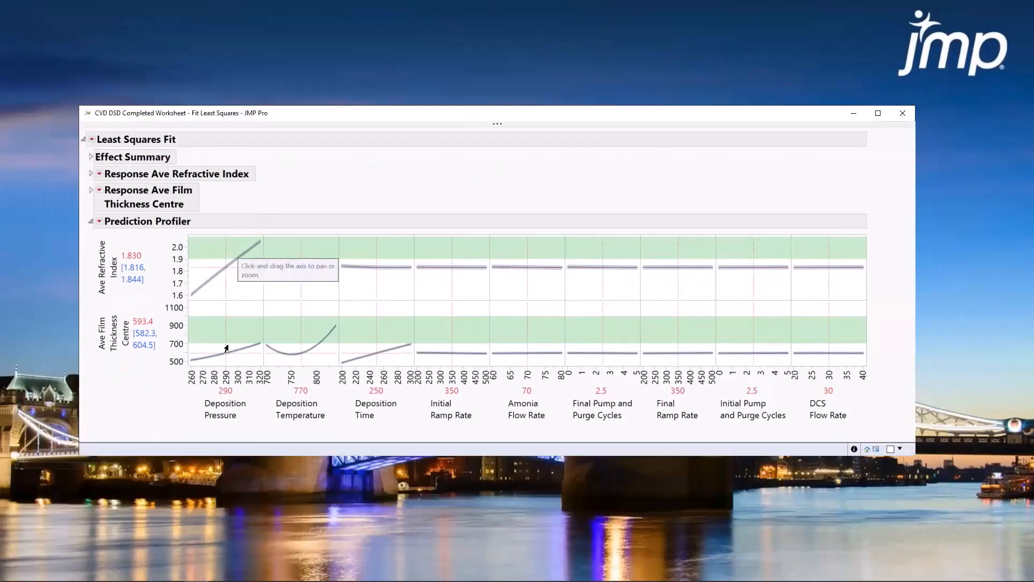
Explore the Prediction Profiler by changing Deposition Pressure to 282.29 and Deposition Temperature to 792
mouse_move(226, 351)
mouse_down()
mouse_move(244, 346)
mouse_move(218, 347)
mouse_move(232, 360)
mouse_up()
mouse_move(89, 321)
mouse_down()
mouse_move(89, 242)
mouse_move(170, 323)
mouse_move(87, 302)
mouse_up()
key(Escape)
drag(229, 340, 217, 345)
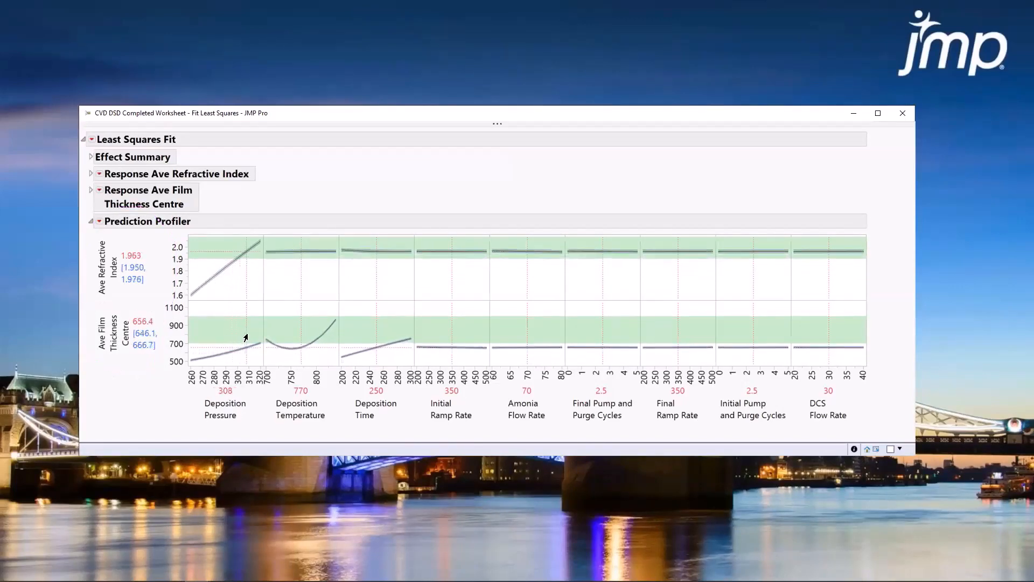
mouse_move(301, 331)
mouse_down()
mouse_move(290, 340)
mouse_move(307, 340)
mouse_up()
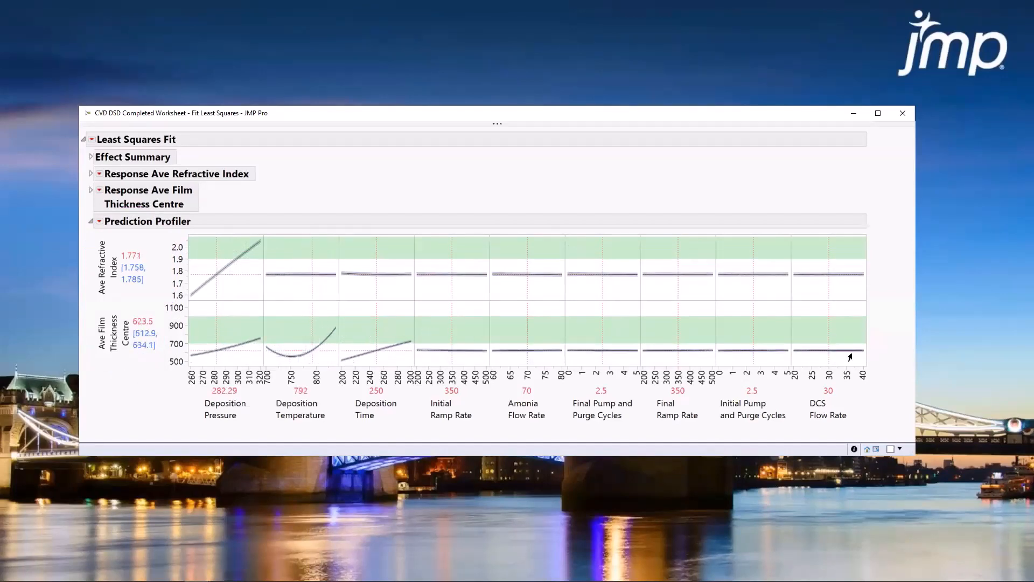
mouse_move(889, 308)
mouse_down()
mouse_move(679, 208)
mouse_move(381, 258)
mouse_move(487, 415)
mouse_move(887, 368)
mouse_up()
key(Escape)
Add a Design Space Profiler to the Prediction Profiler using 100000 uniform random samples
click(100, 223)
click(142, 284)
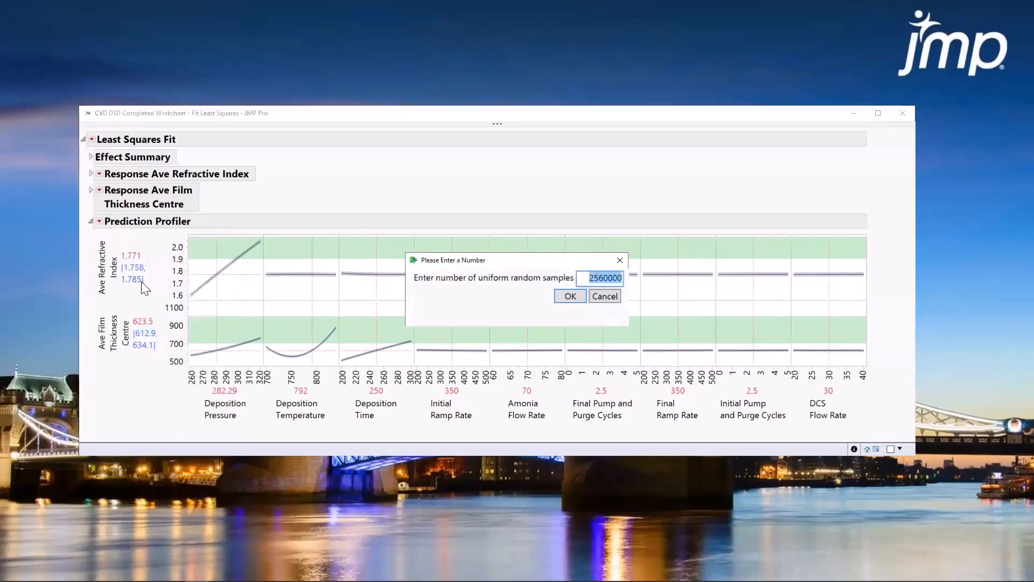
text(100000)
key(Return)
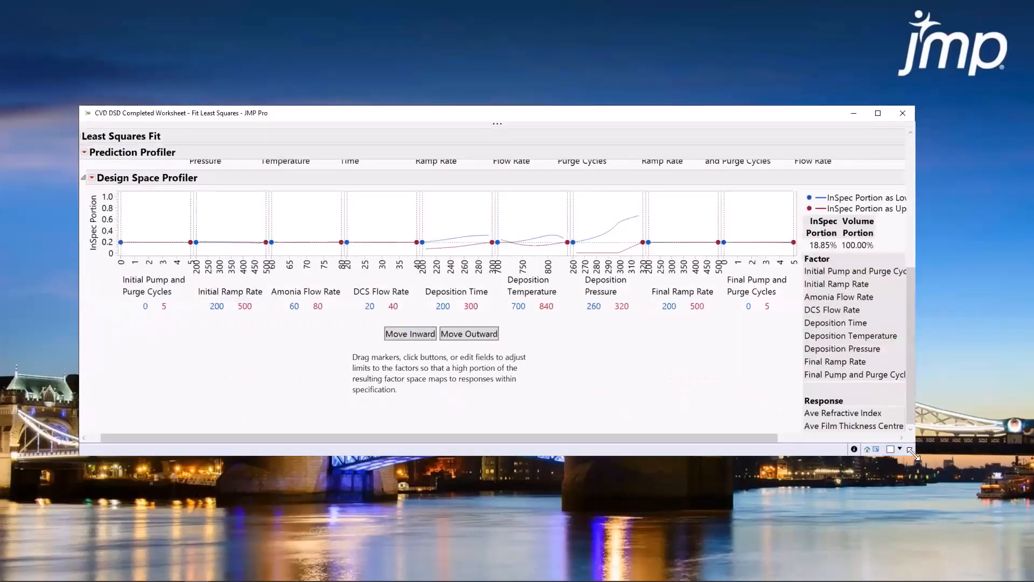
Maximize the report window and raise the Deposition Time lower limit to 226.857 in the Design Space Profiler
drag(913, 453, 969, 581)
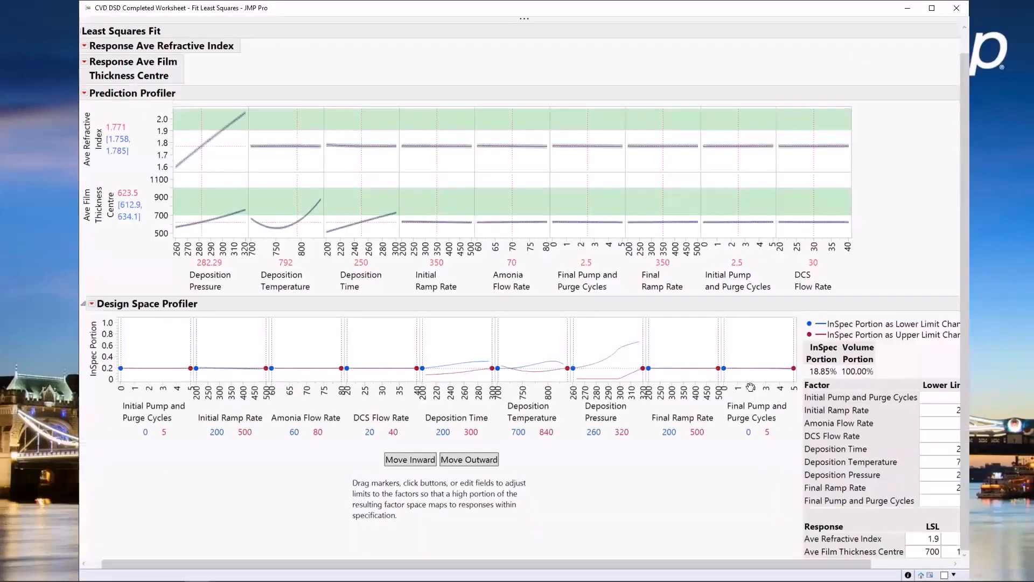
click(932, 9)
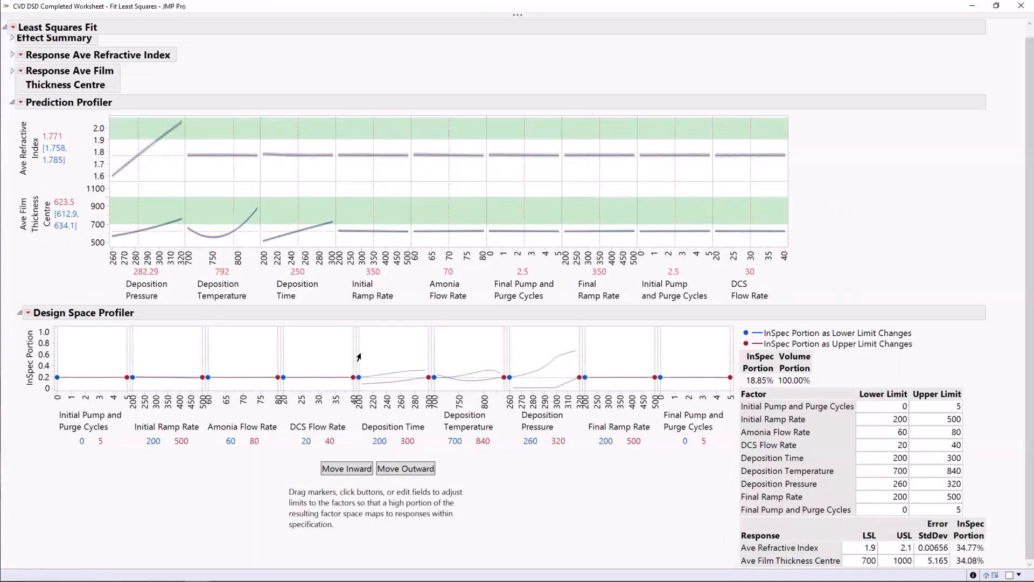
drag(359, 357, 379, 358)
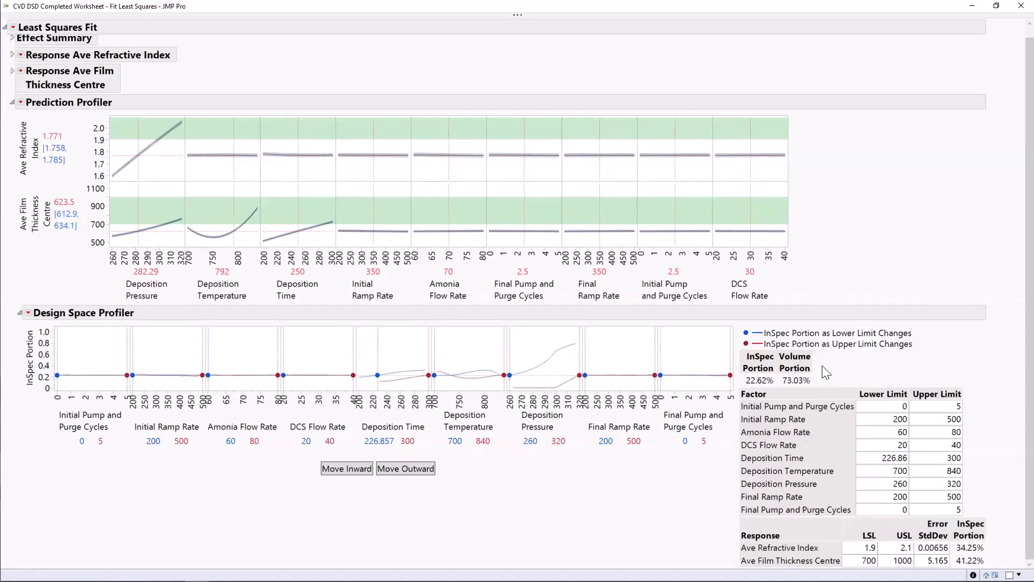
mouse_move(823, 366)
mouse_down()
mouse_move(748, 367)
mouse_move(754, 399)
mouse_move(788, 384)
mouse_move(754, 360)
mouse_move(738, 388)
mouse_up()
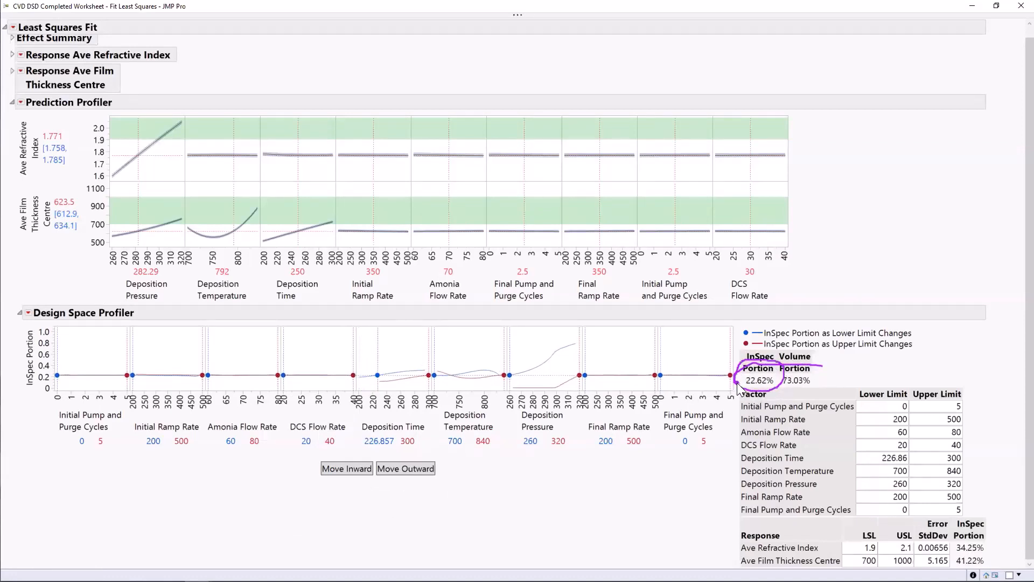
key(Escape)
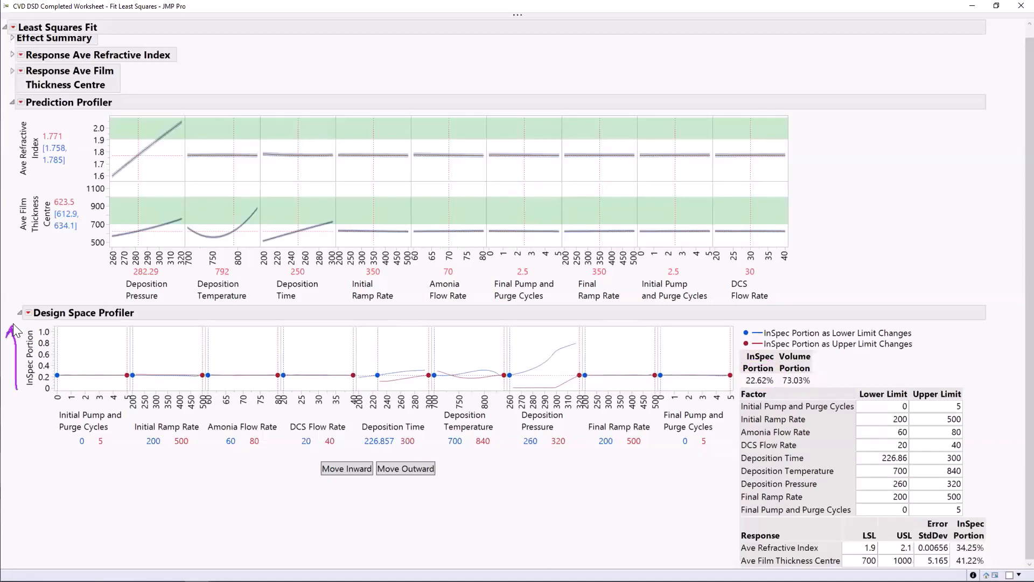
key(Escape)
mouse_move(466, 477)
mouse_down()
mouse_move(506, 387)
mouse_move(578, 345)
mouse_up()
key(Escape)
Raise the Design Space Profiler's lower limits to 299.257 for Deposition Pressure and 782.96 for Deposition Temperature
drag(508, 350, 553, 343)
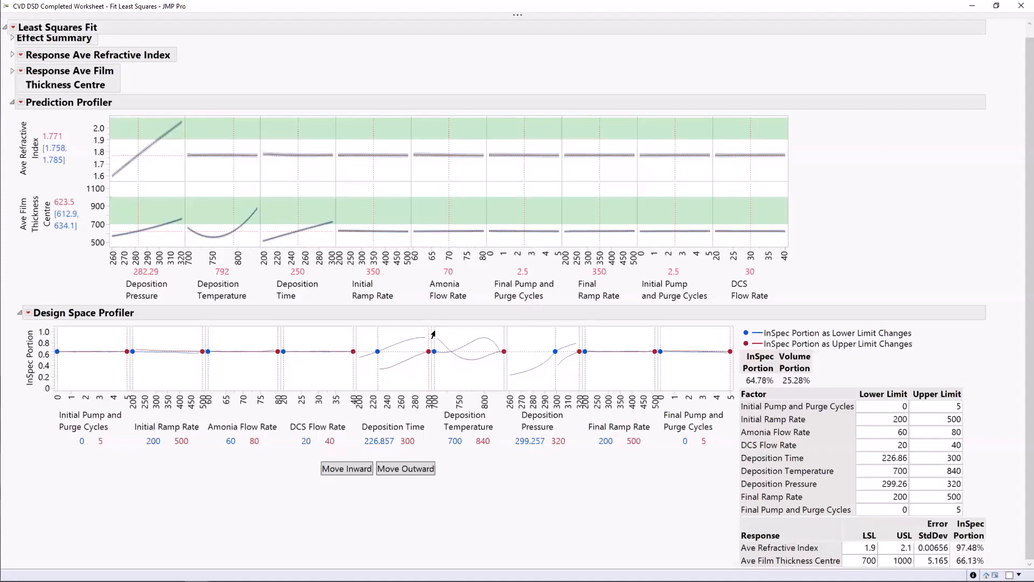
drag(434, 335, 474, 336)
mouse_move(487, 458)
mouse_down()
mouse_move(455, 463)
mouse_move(461, 420)
mouse_move(499, 432)
mouse_up()
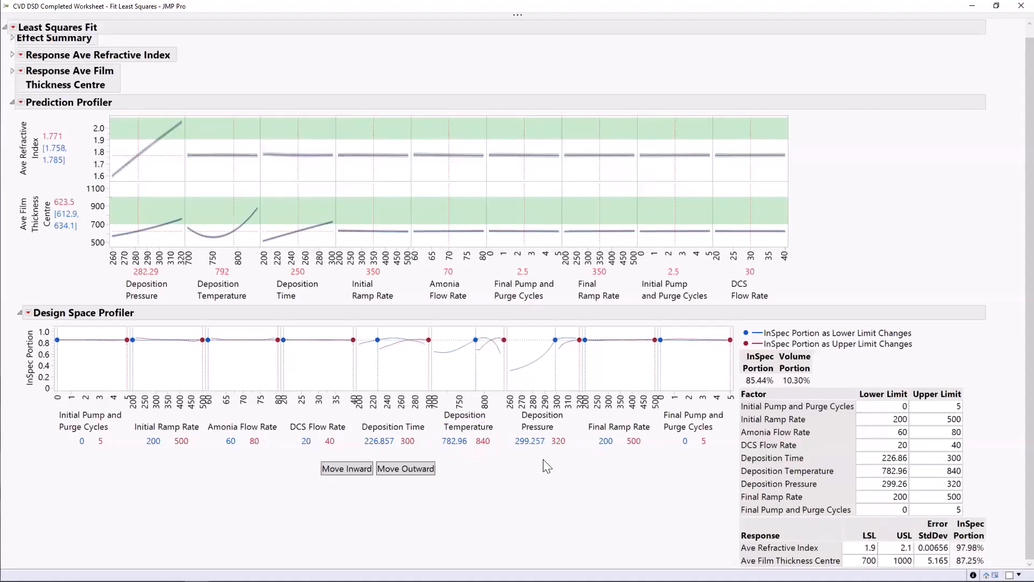
mouse_move(545, 458)
mouse_down()
mouse_move(509, 455)
mouse_move(558, 430)
mouse_up()
Move the design space limits inward stepwise until Deposition Temperature spans 805 to 826 and Deposition Pressure spans 302 to 320
click(345, 471)
click(345, 471)
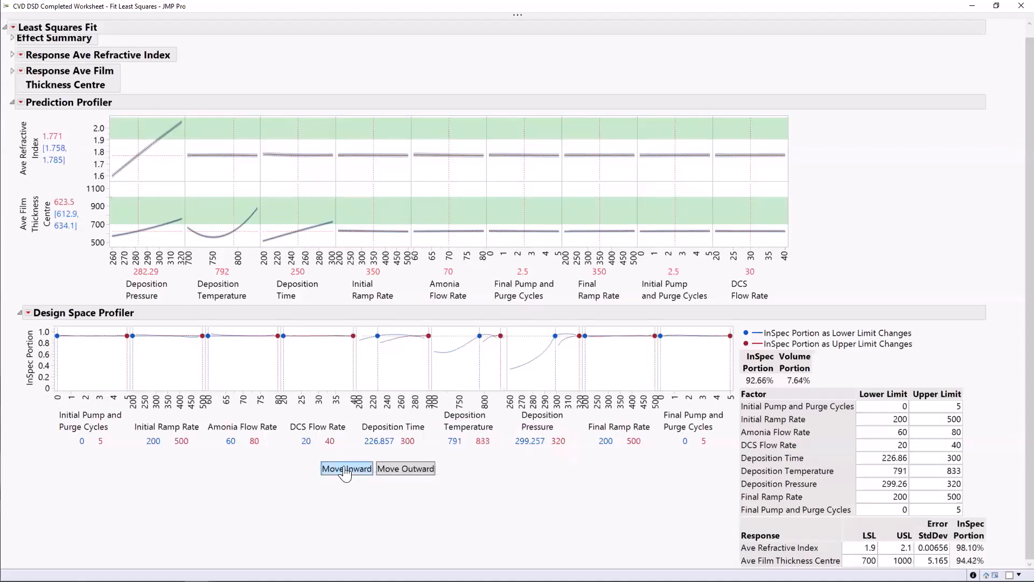
click(346, 470)
click(345, 471)
click(345, 471)
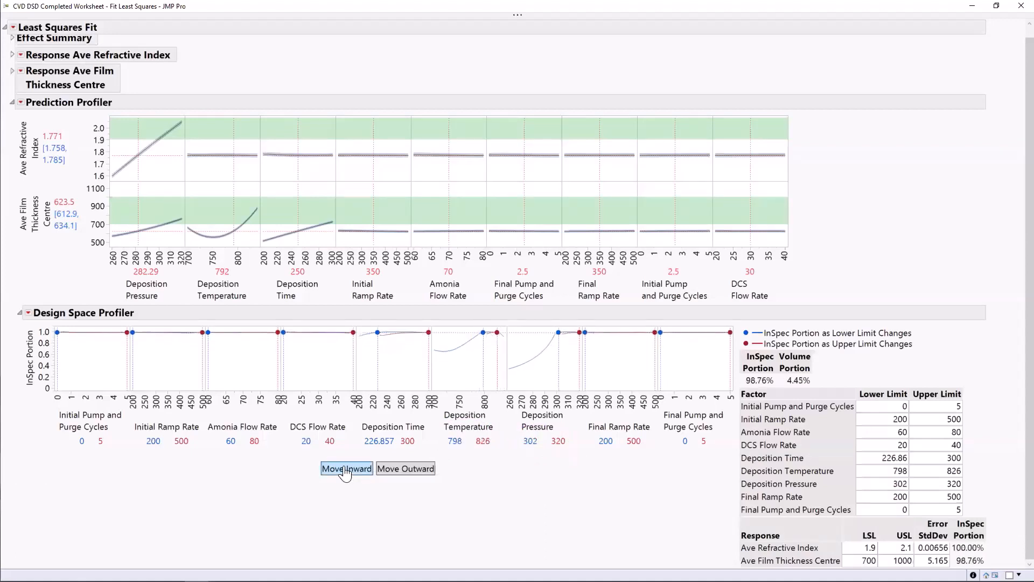
click(345, 471)
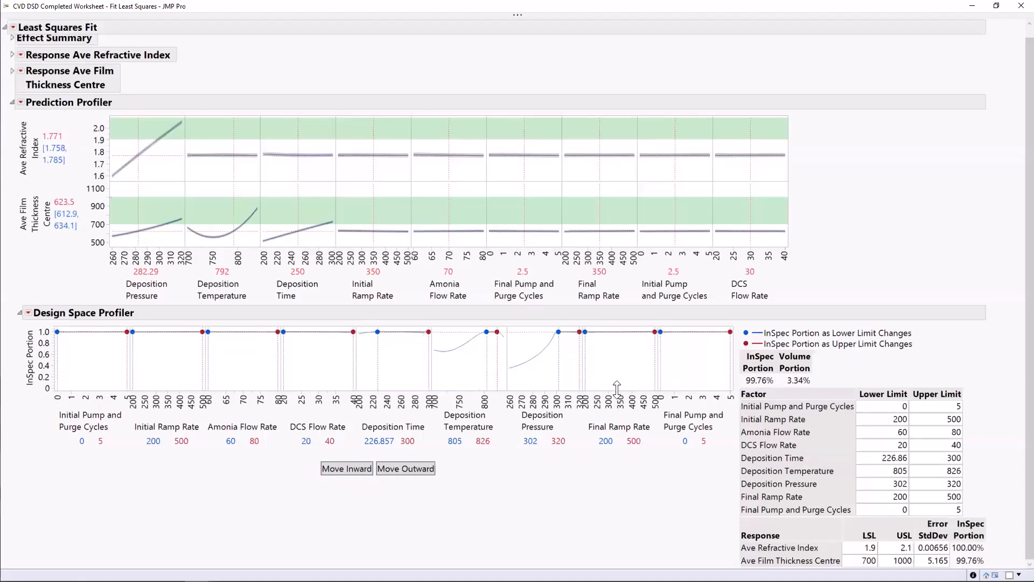
Send the midpoints of the design space limits to the Prediction Profiler
click(29, 313)
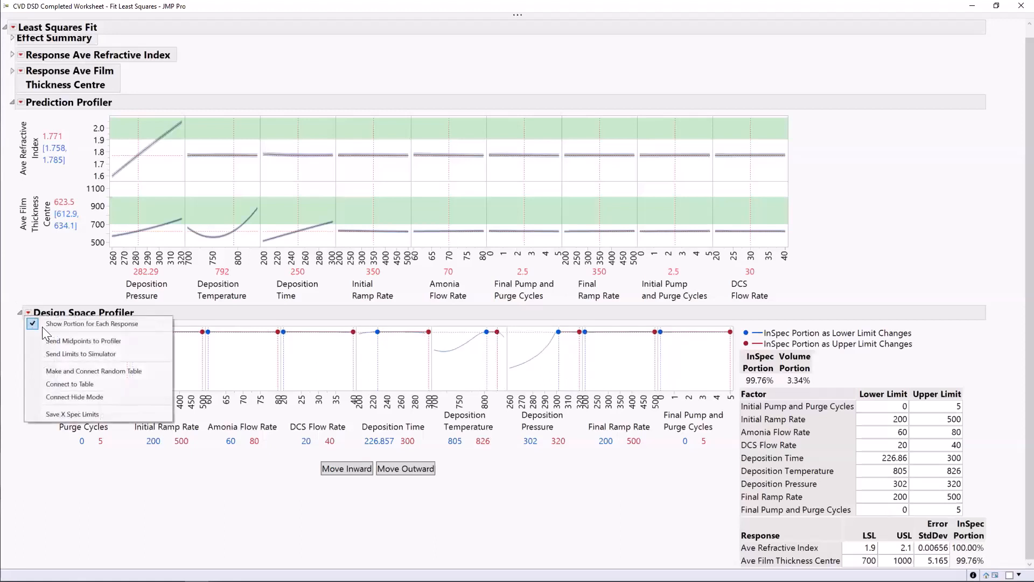
click(77, 343)
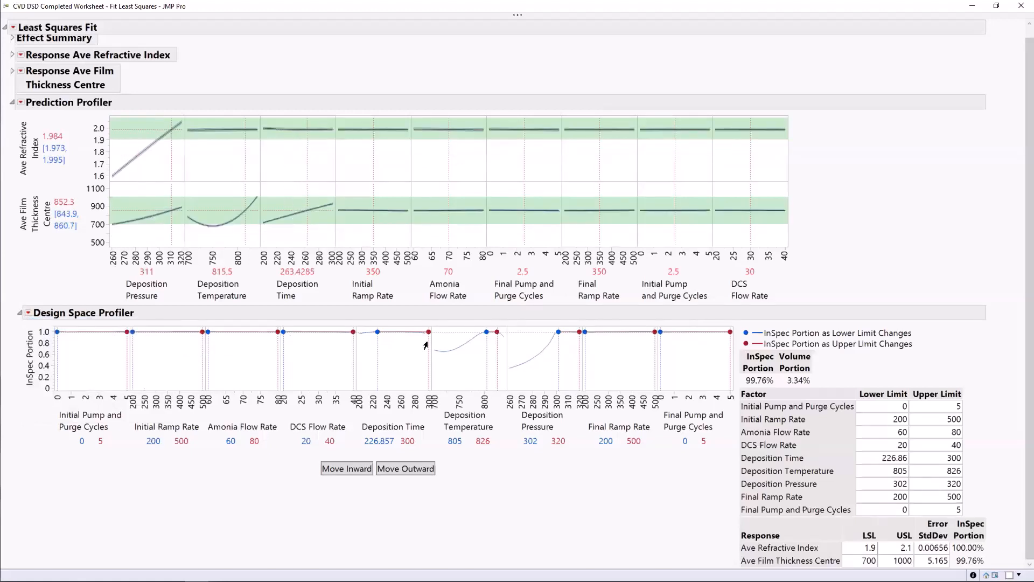
mouse_move(517, 457)
mouse_down()
mouse_move(487, 462)
mouse_move(342, 366)
mouse_move(572, 292)
mouse_up()
drag(614, 322, 508, 455)
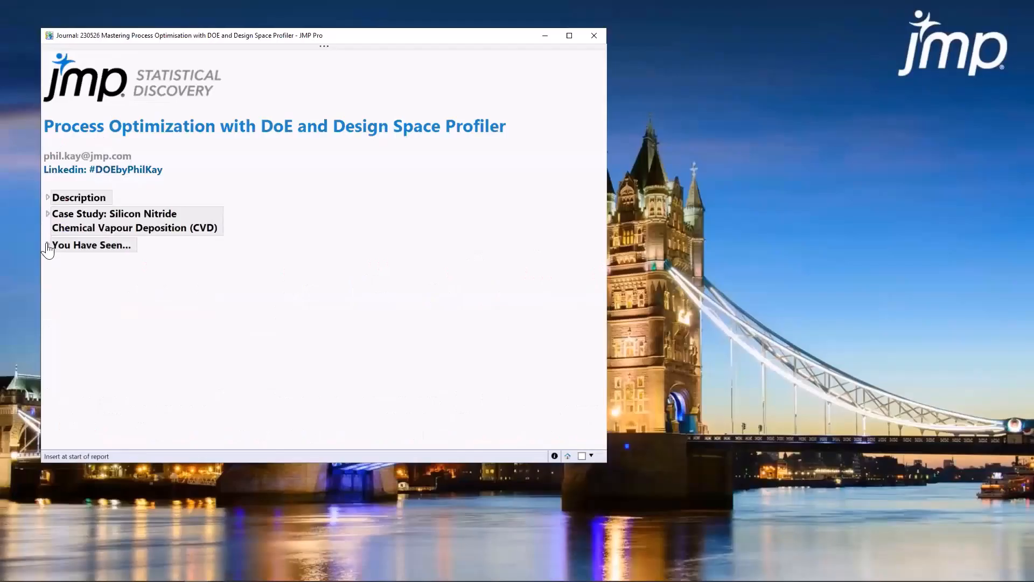
Expand the journal's "You Have Seen..." section and highlight its three summary points one after another
click(48, 247)
click(121, 264)
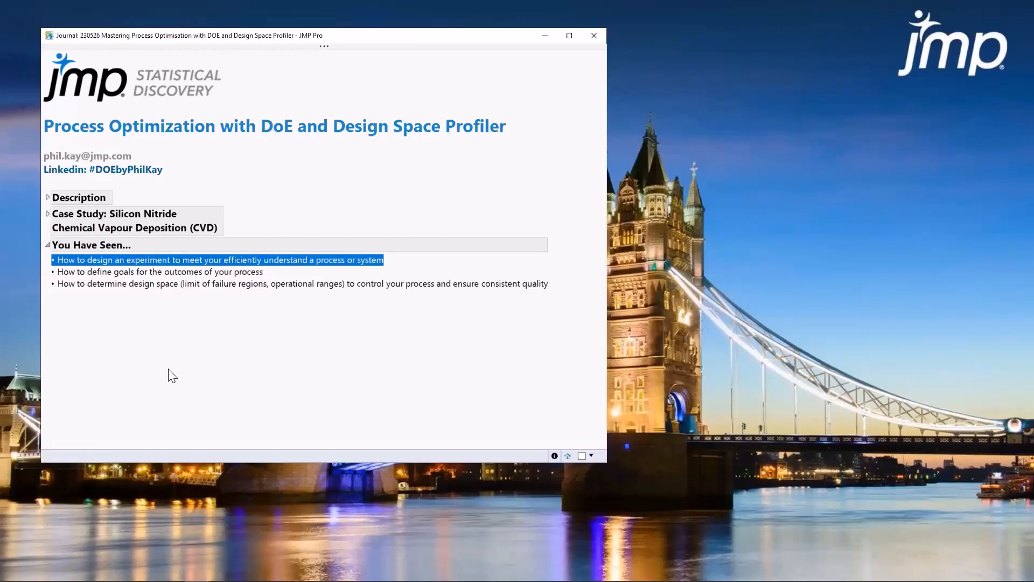
click(148, 273)
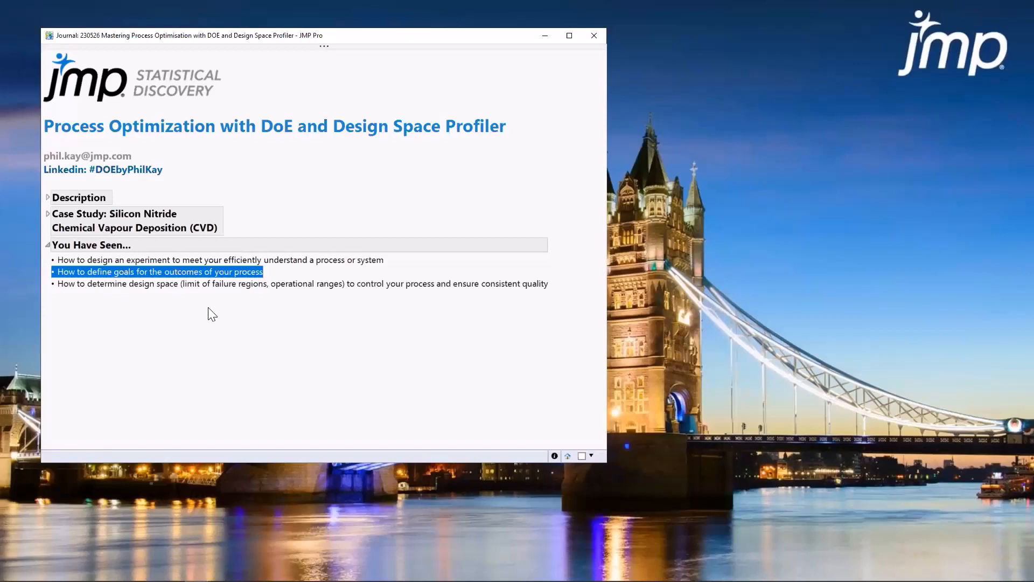
click(198, 284)
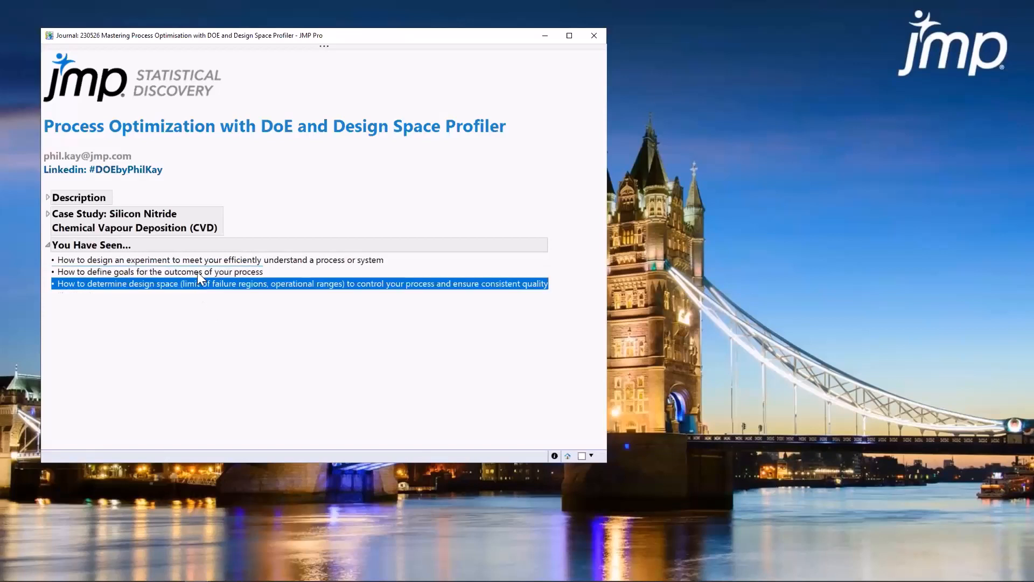